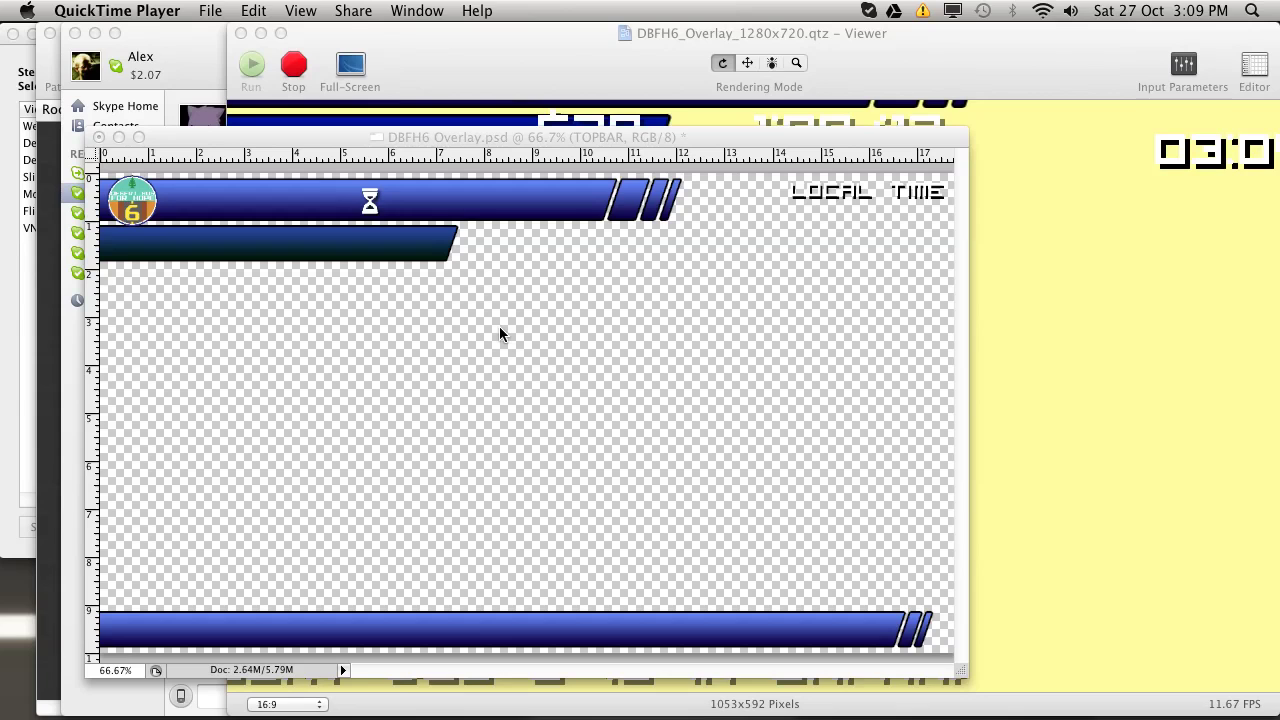
- Bring Photoshop's overlay document window to the front, nudged slightly right
left_click(523, 141)
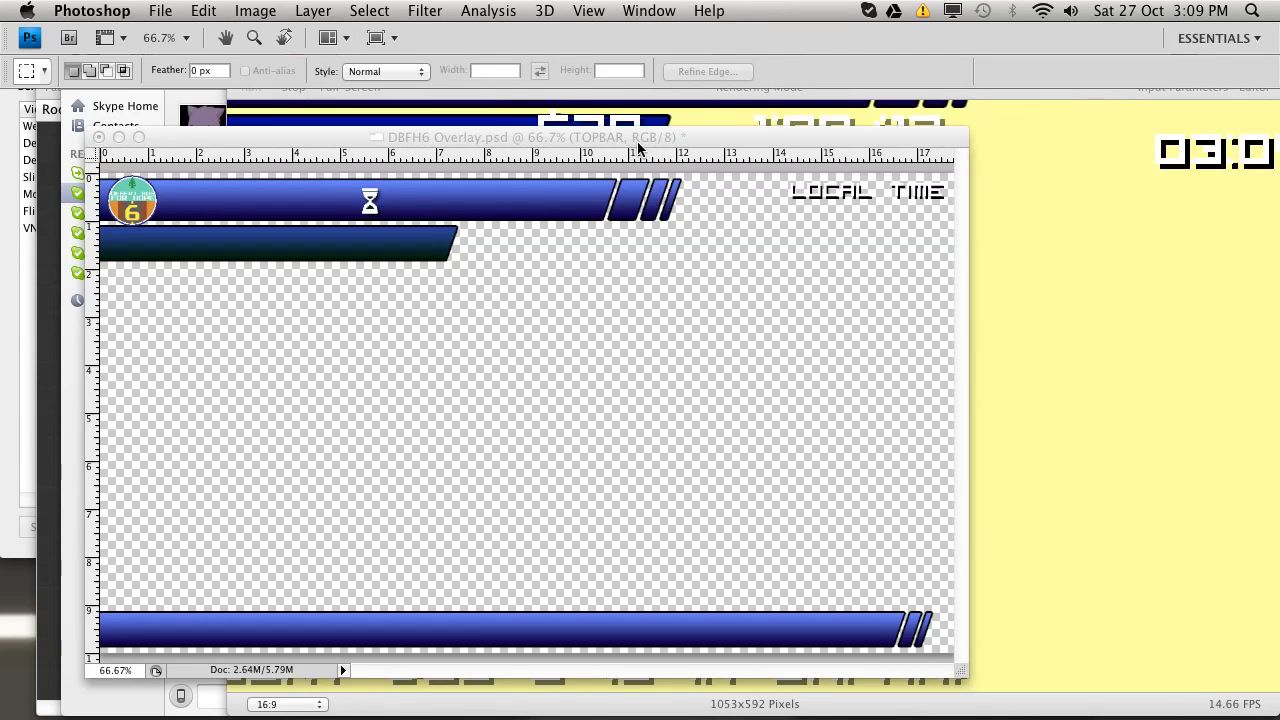
key("super+Tab")
key("super+Tab")
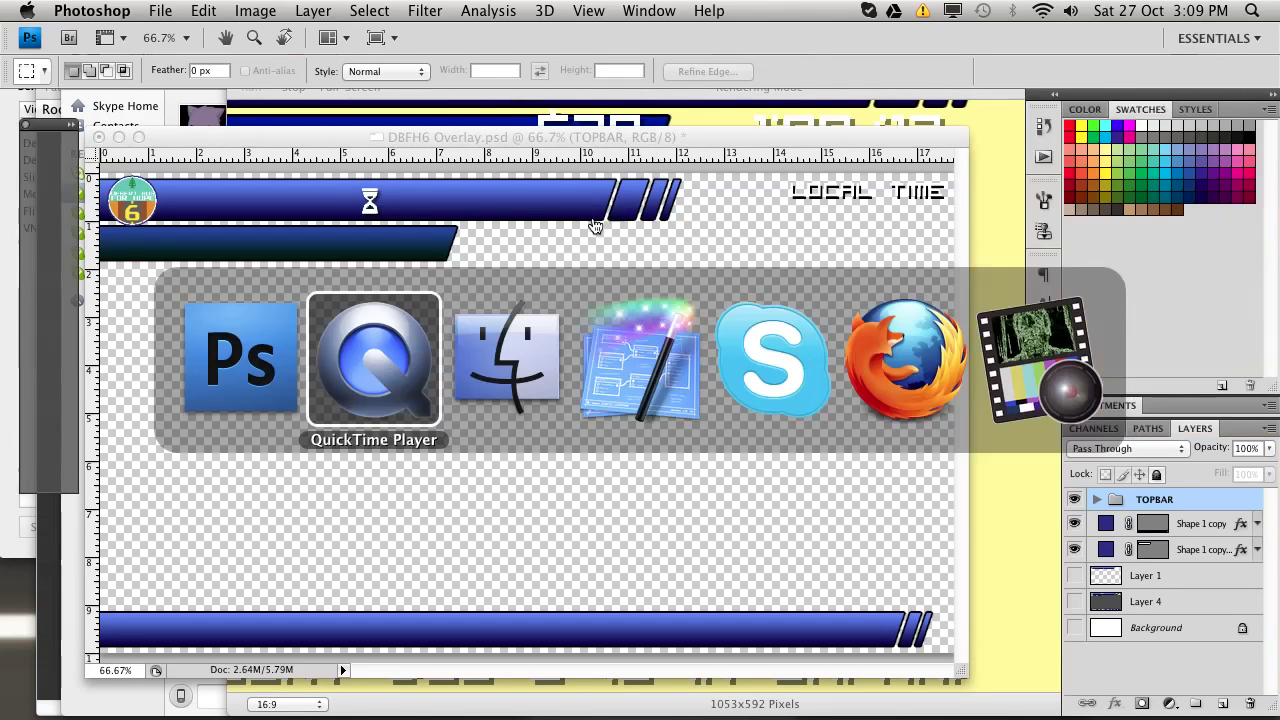
left_click(273, 375)
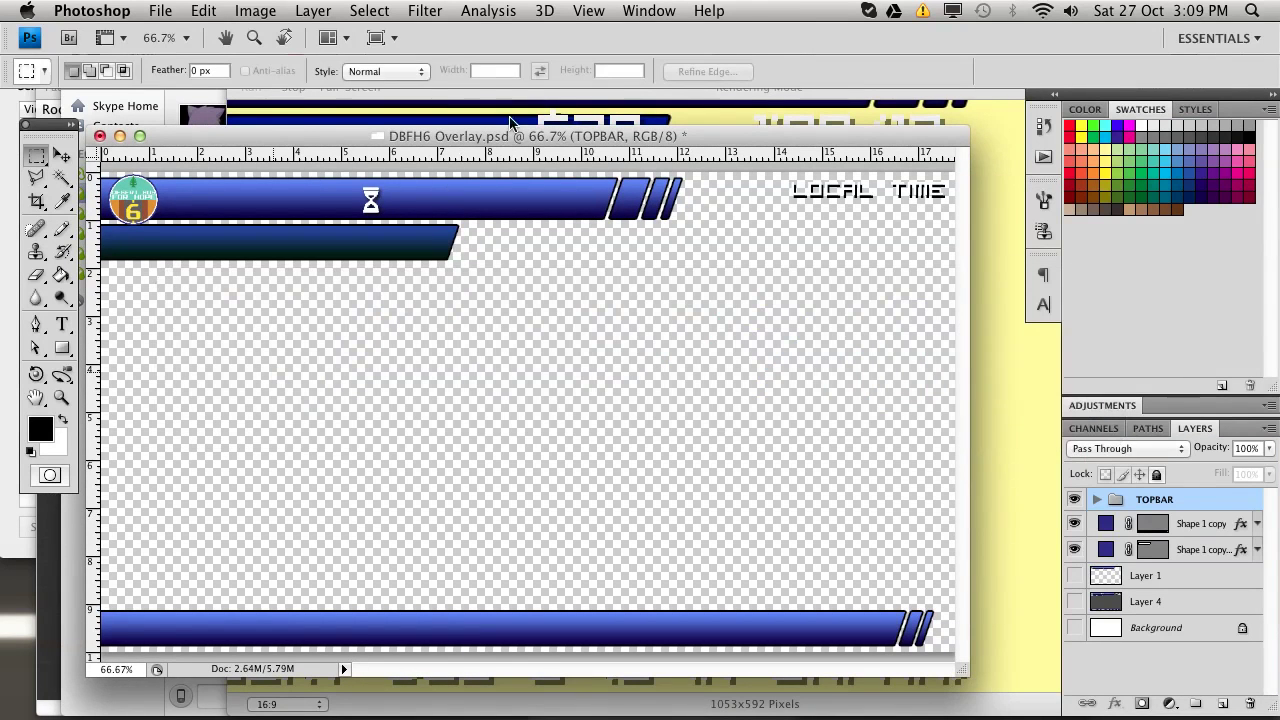
left_click_drag(509, 138, 562, 138)
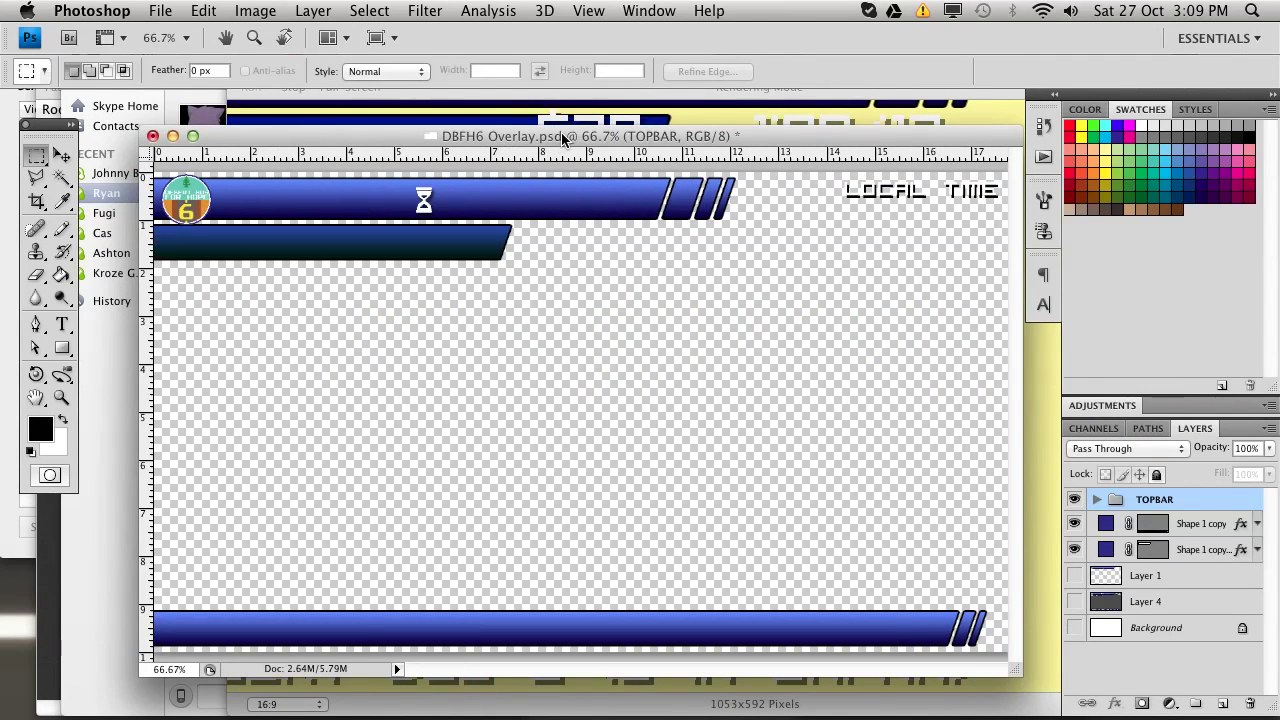
key("super+Tab")
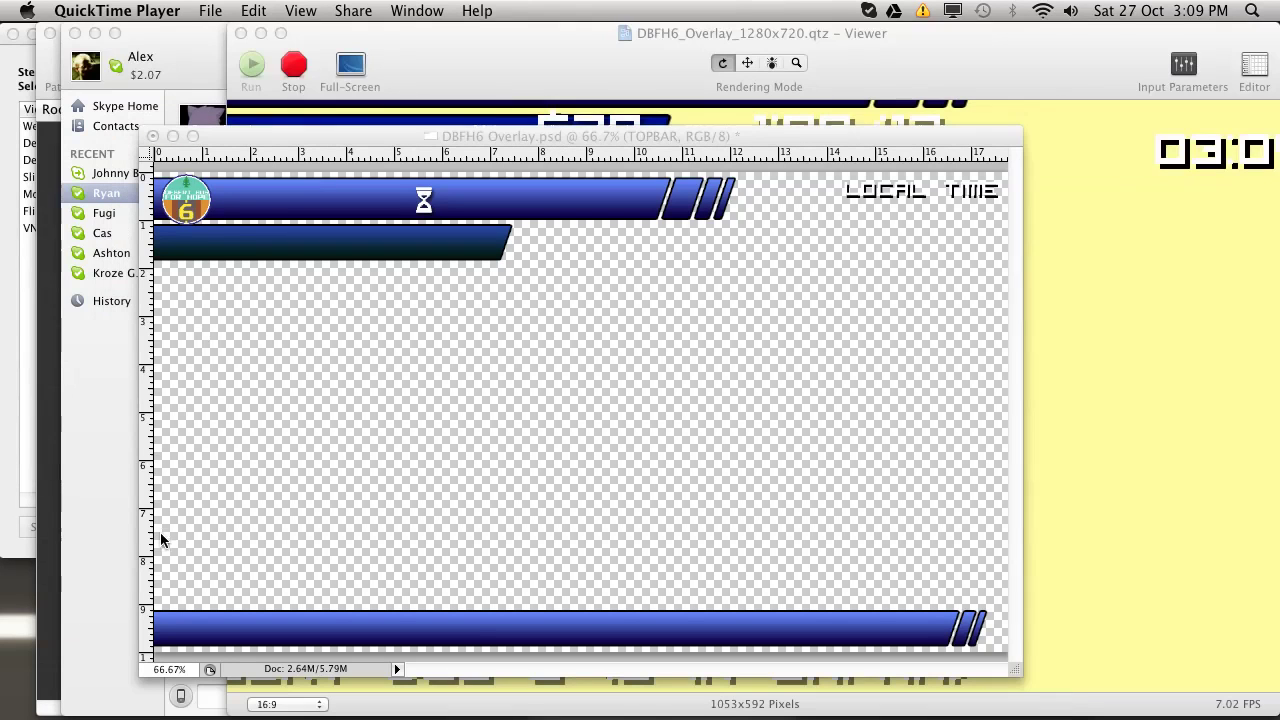
left_click(376, 454)
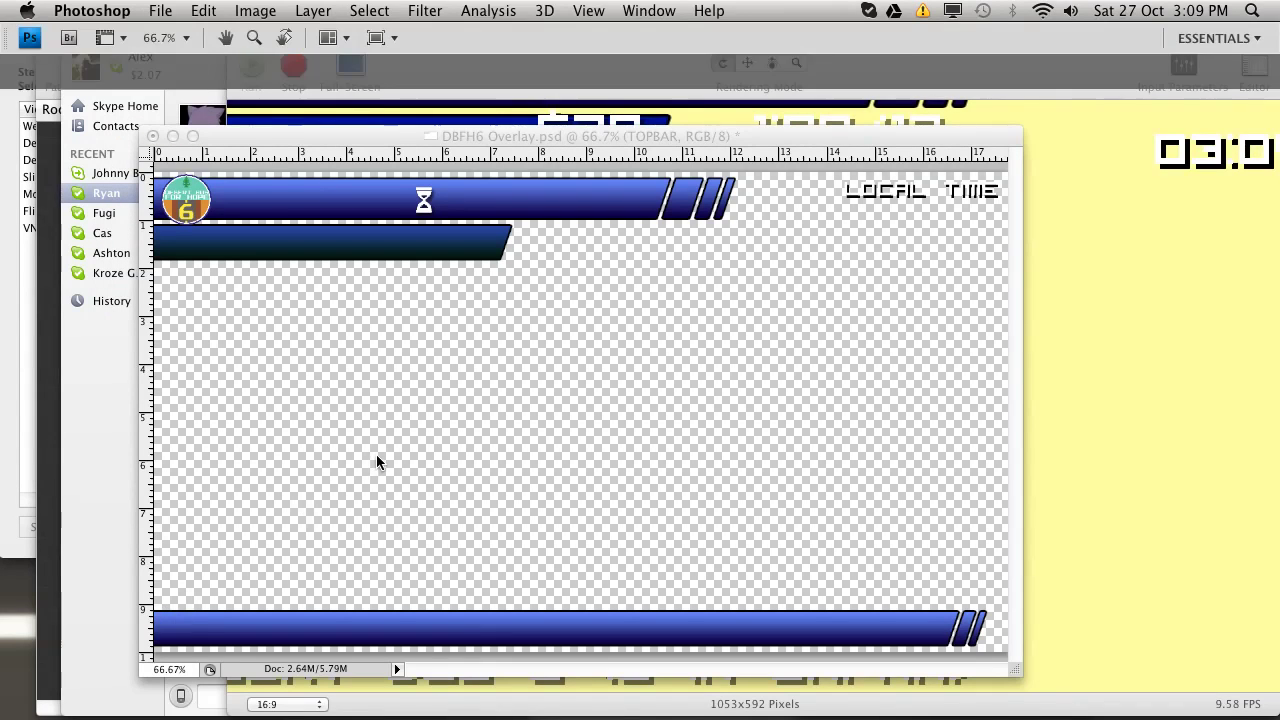
left_click(477, 133)
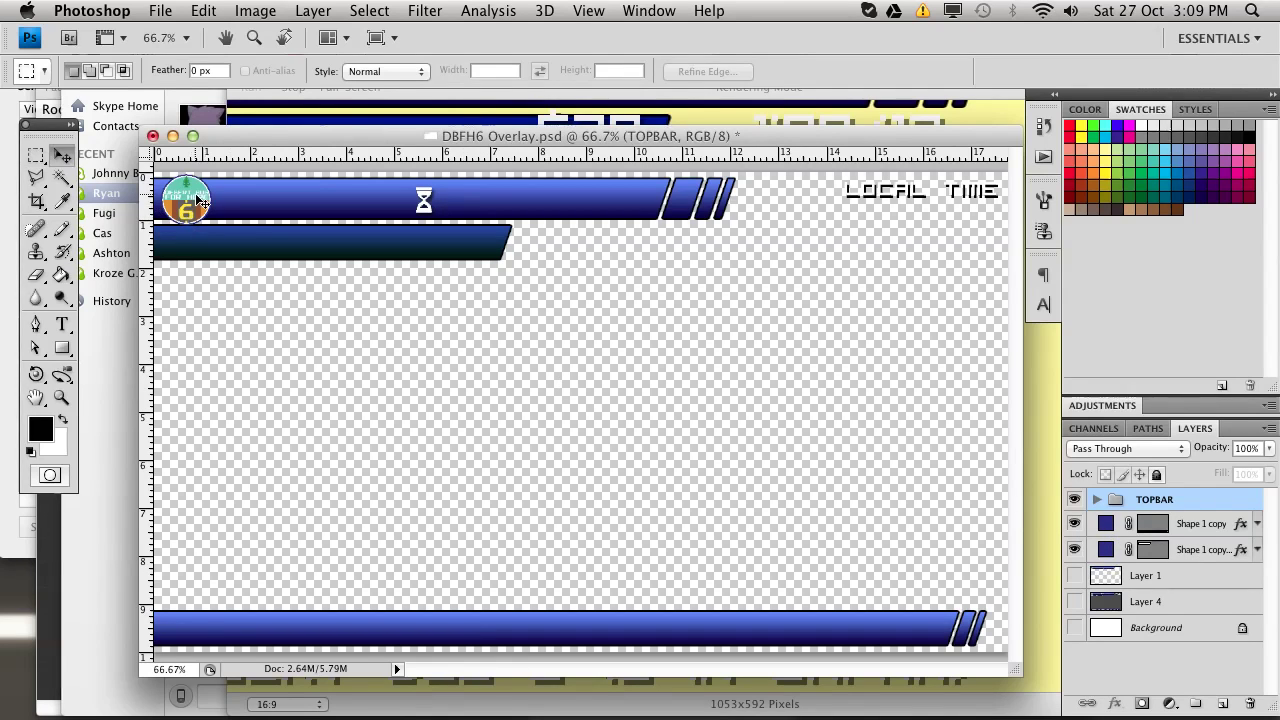
- With the Move tool, undo the logo move back onto the dark bar and shift the top blue bar left
key("v")
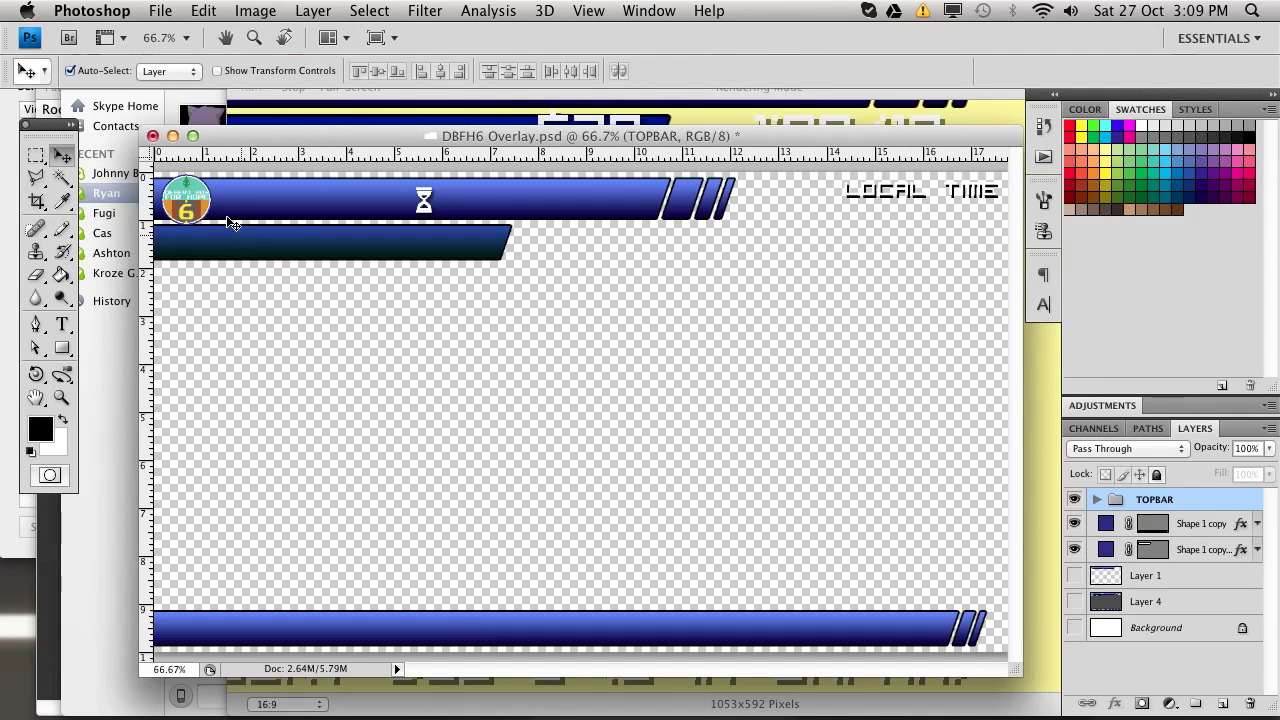
left_click(236, 228)
left_click(226, 210)
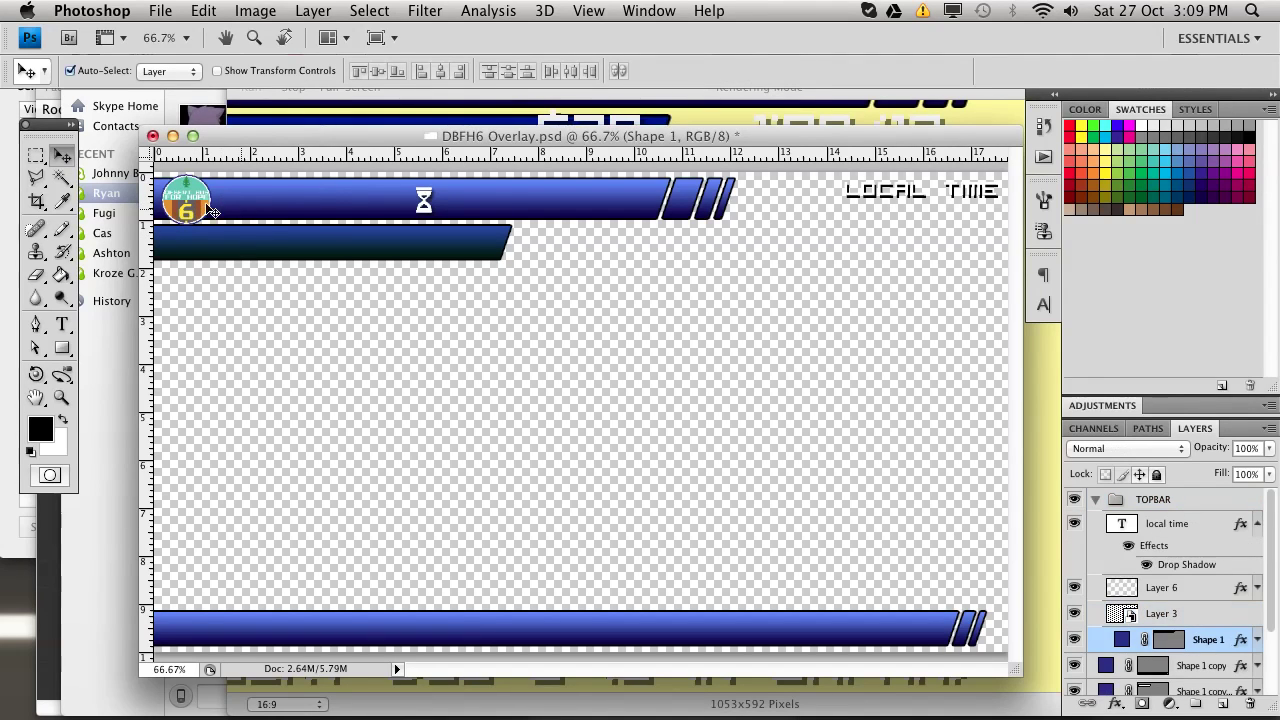
key("super+z")
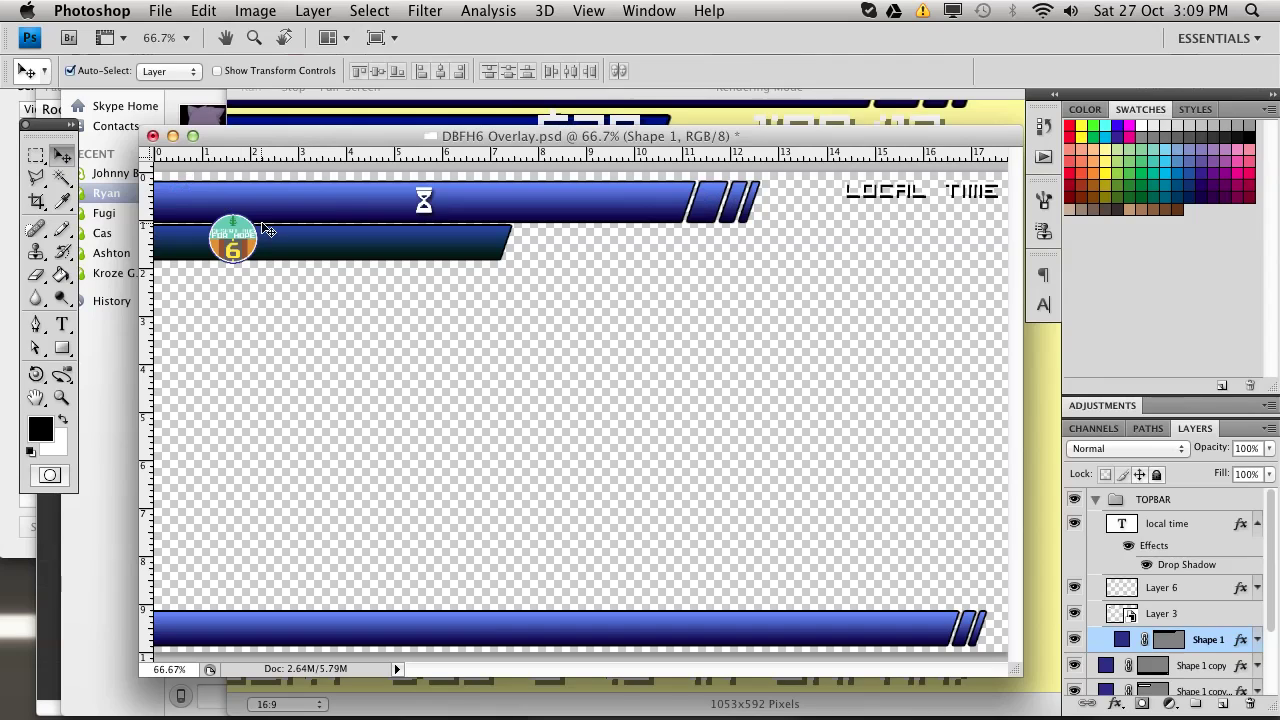
left_click_drag(434, 208, 397, 207)
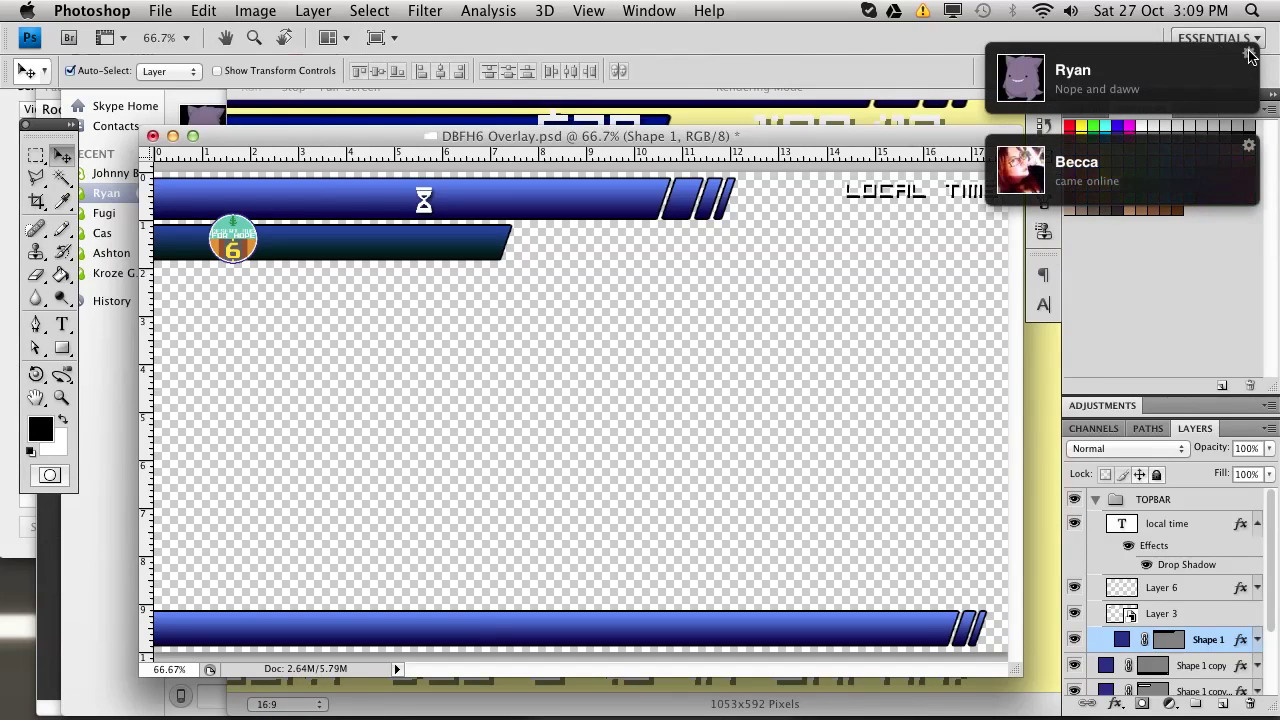
key("super+Tab")
key("super+Tab")
key("super+Tab")
key("super+Tab")
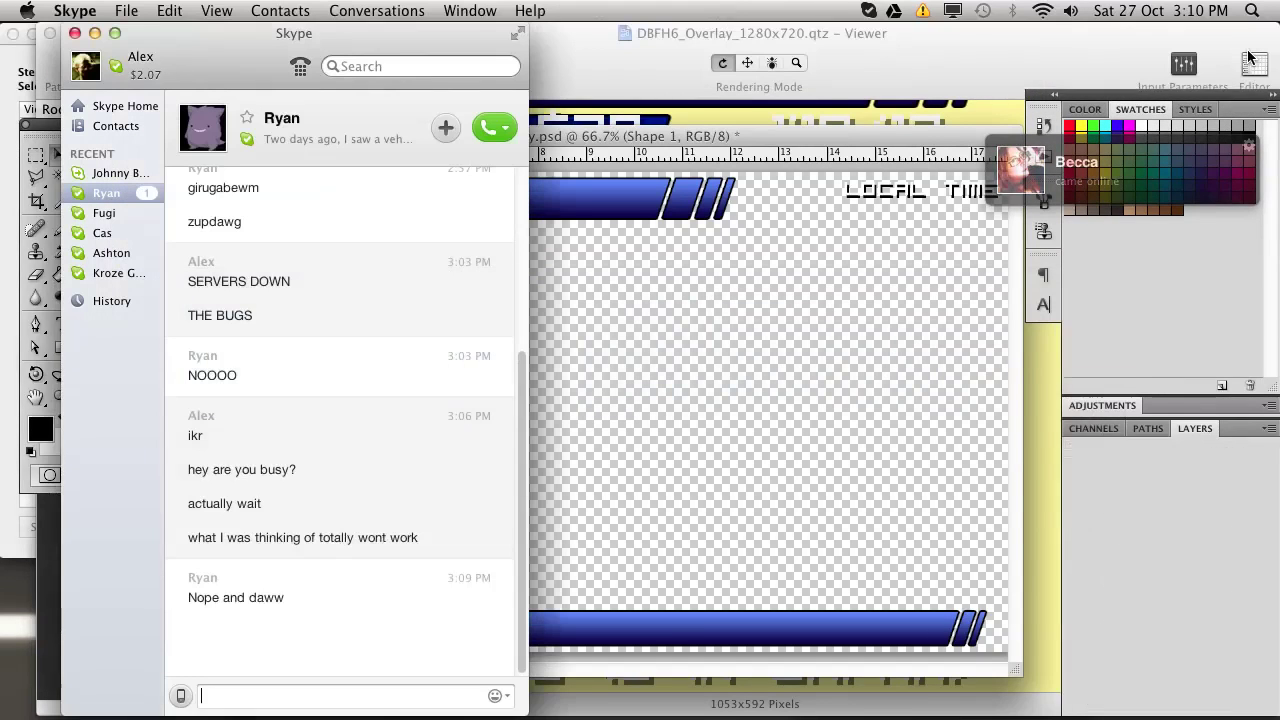
key("super+w")
key("super+Tab")
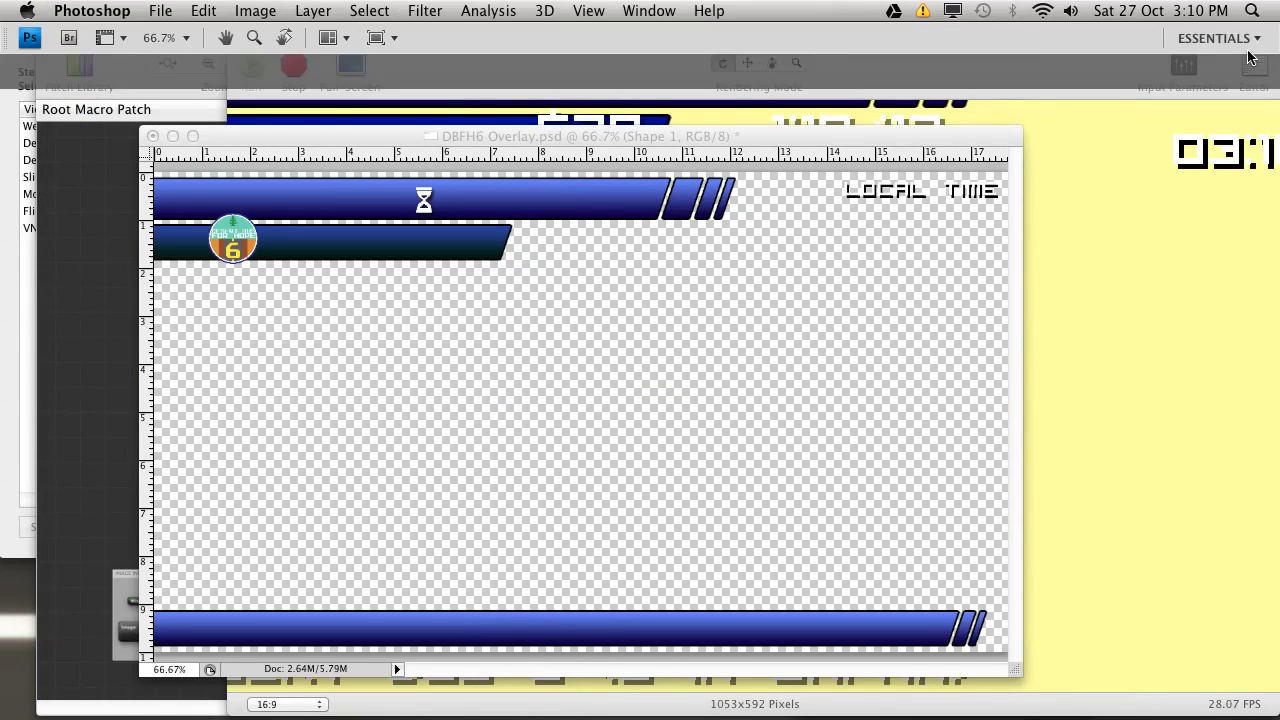
key("super+Tab")
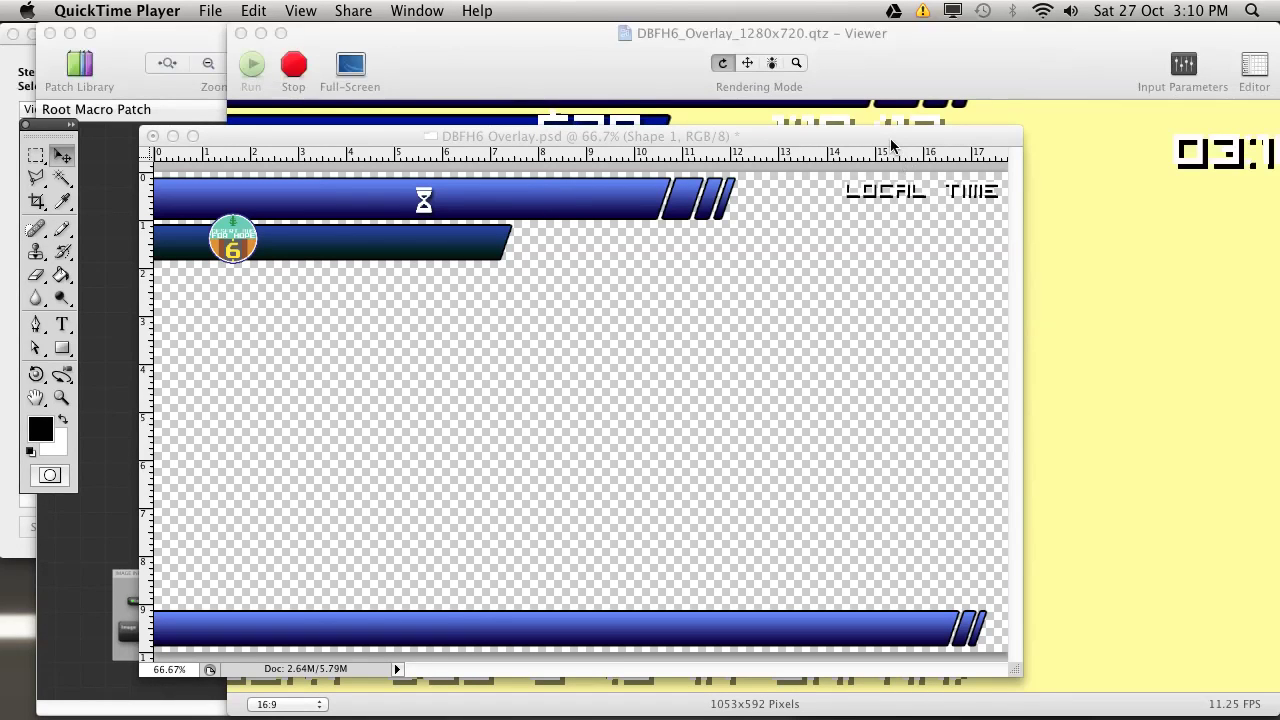
left_click_drag(893, 146, 886, 147)
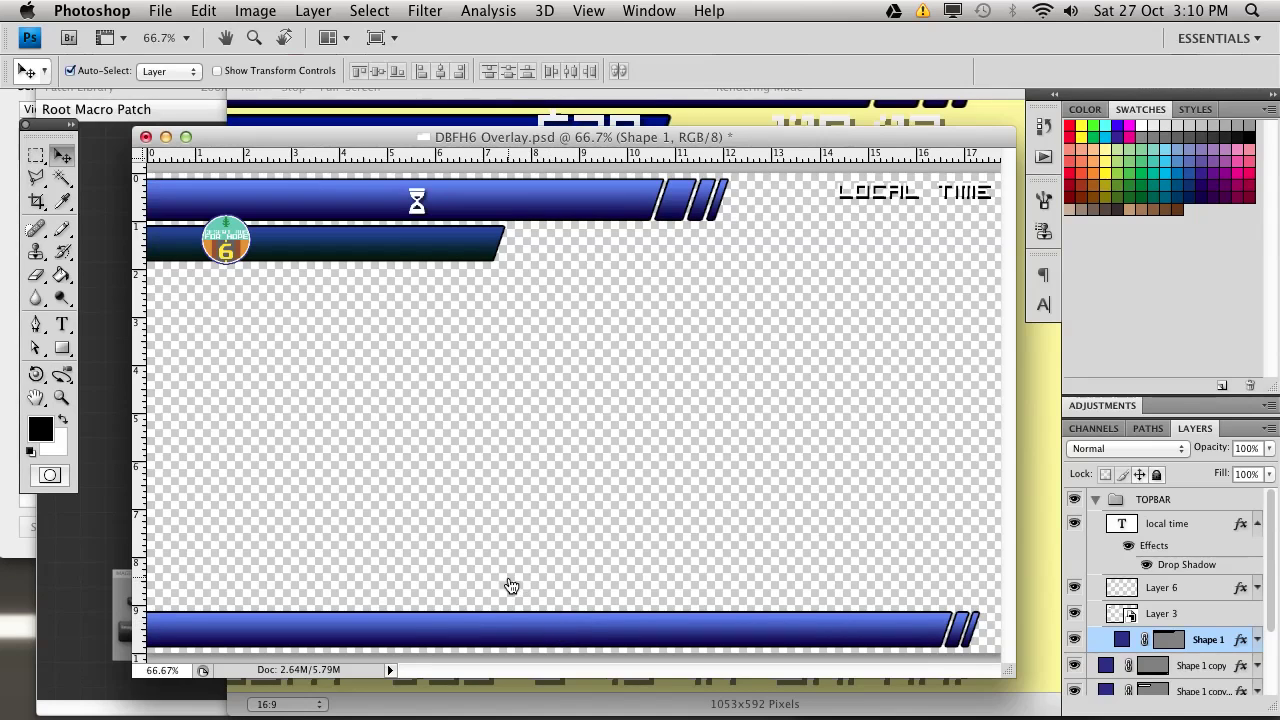
key("super+Tab")
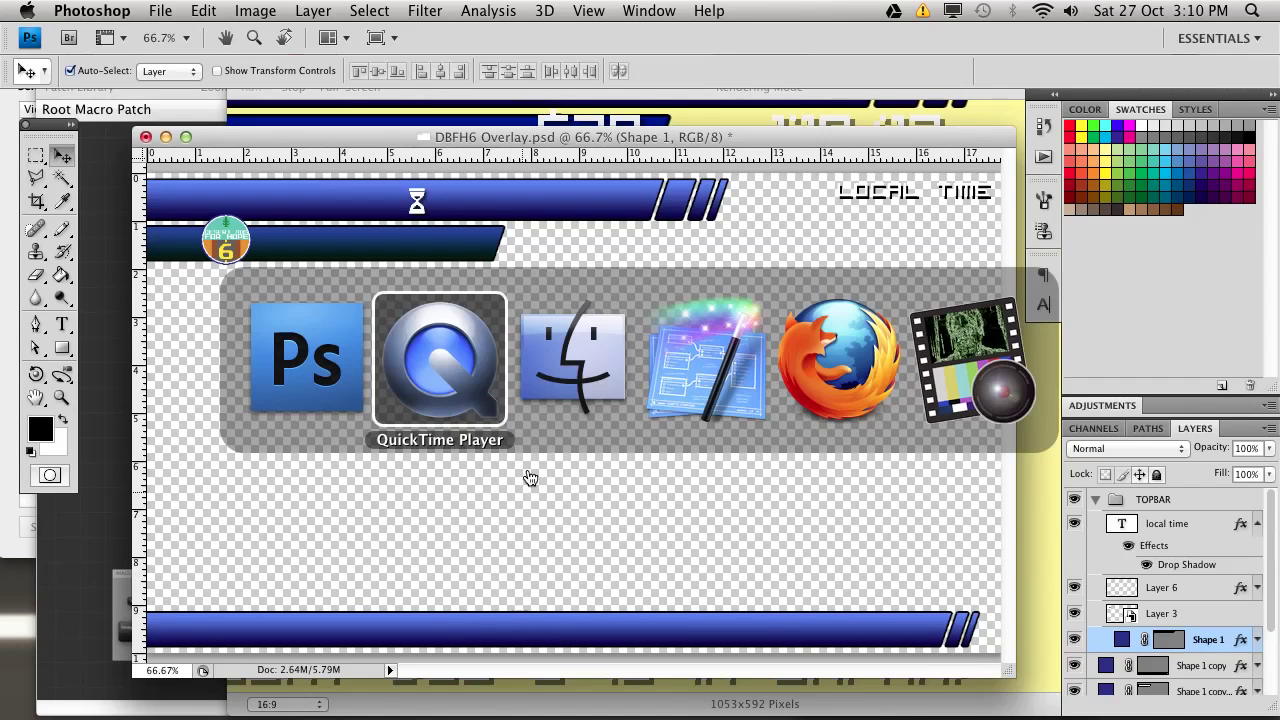
- Raise the DBFH6_Overlay_1280x720.qtz editor and scroll down through its clock, donations and feature bar sections
left_click(686, 391)
left_click(145, 427)
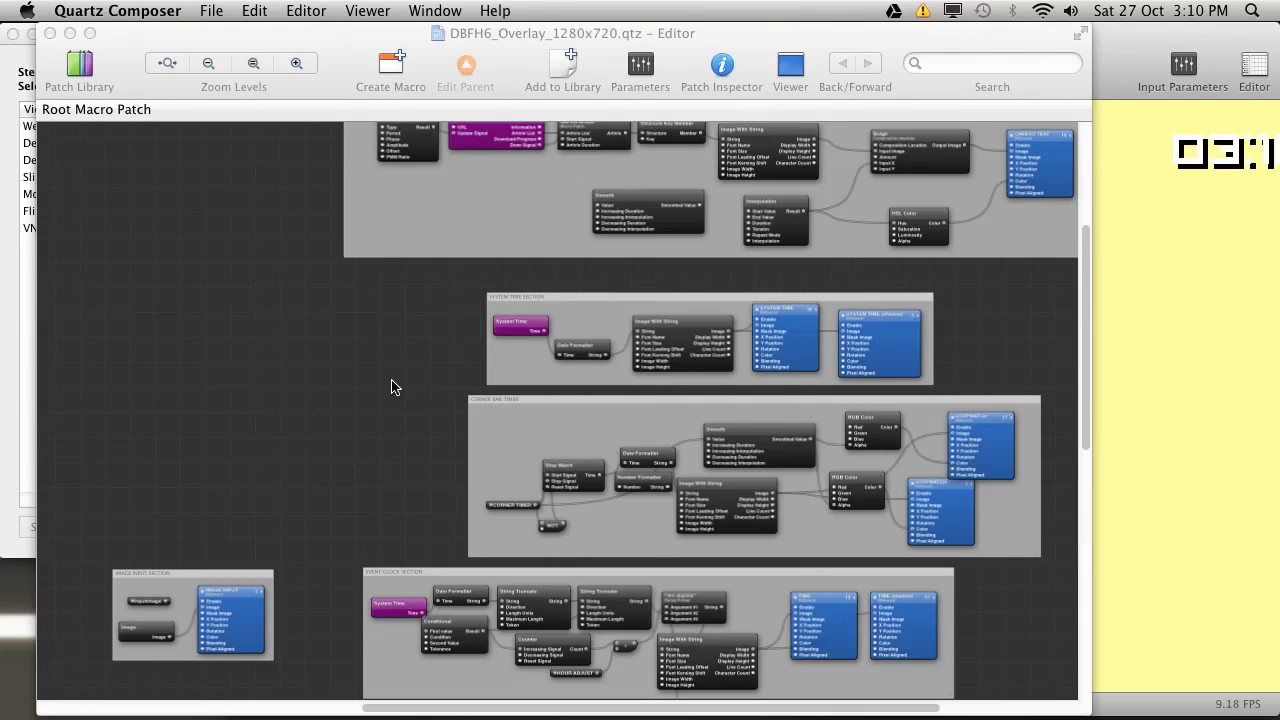
scroll(392, 387, "down", 2)
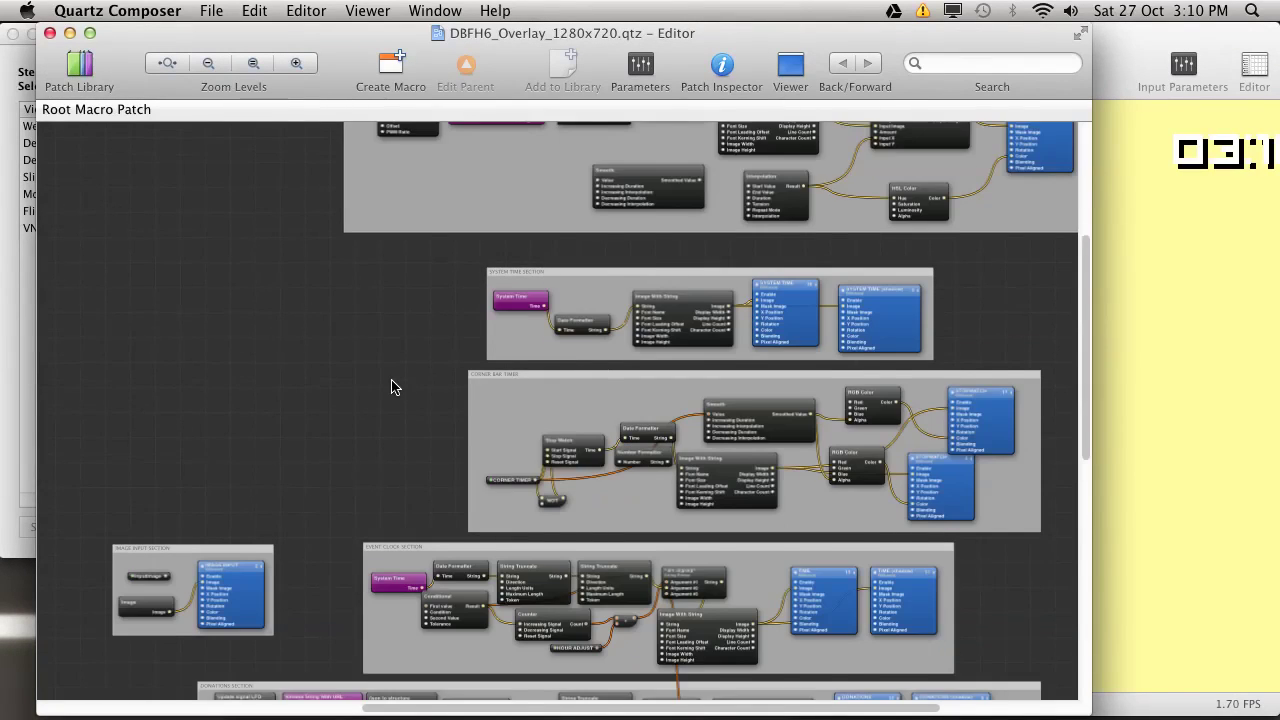
scroll(392, 387, "down", 6)
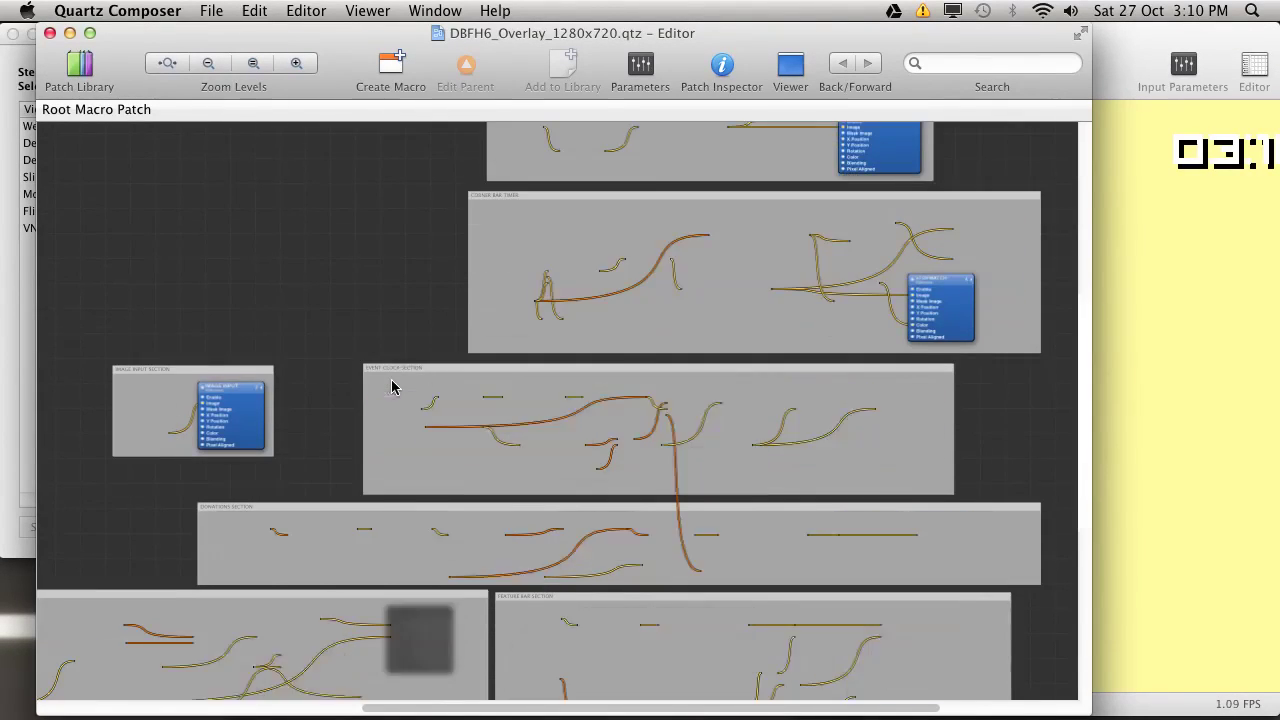
scroll(392, 387, "down", 3)
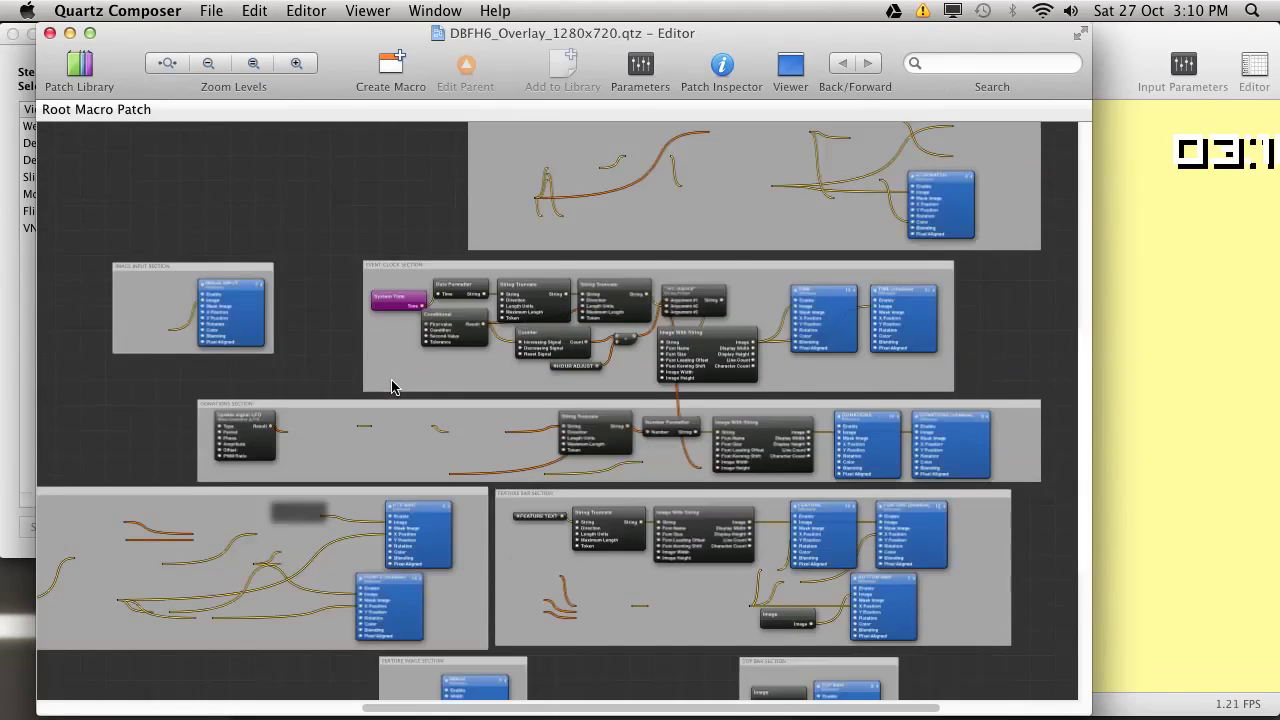
scroll(392, 387, "down", 2)
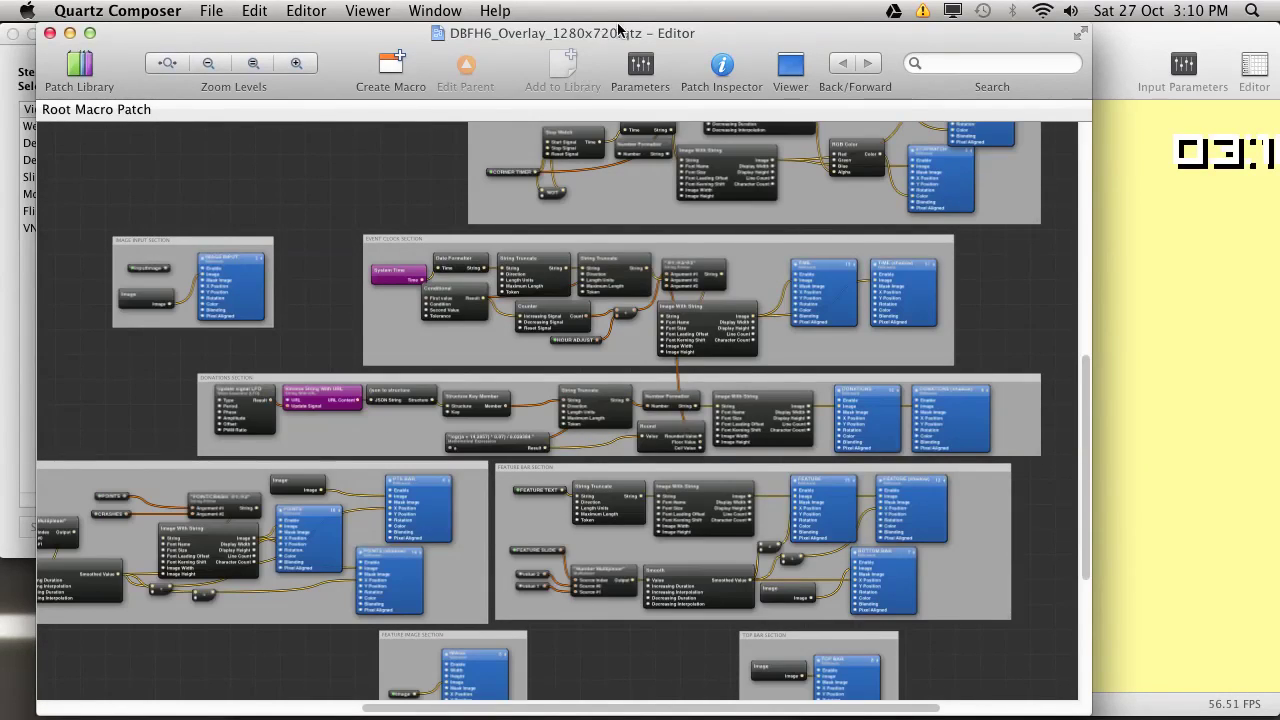
left_click_drag(618, 30, 649, 30)
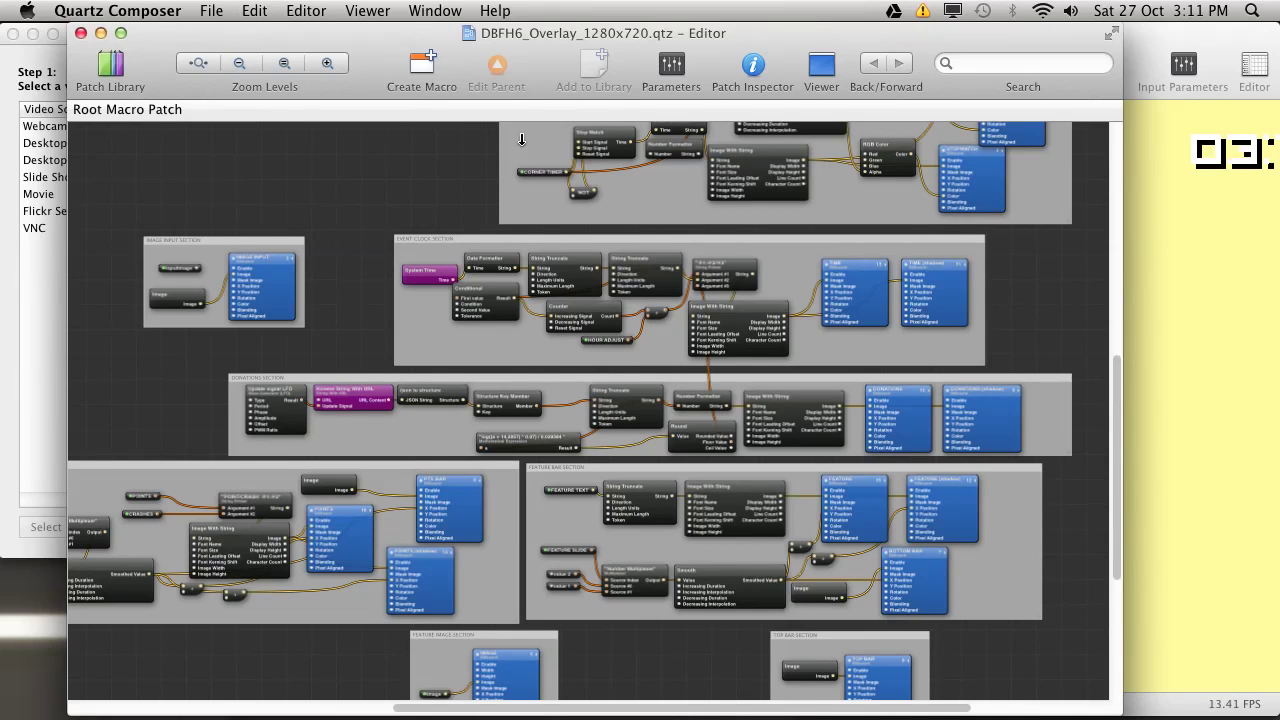
- Zoom in two steps, pan to the Feature Bar and Top Bar sections, and select the TOP BAR billboard
left_click(327, 63)
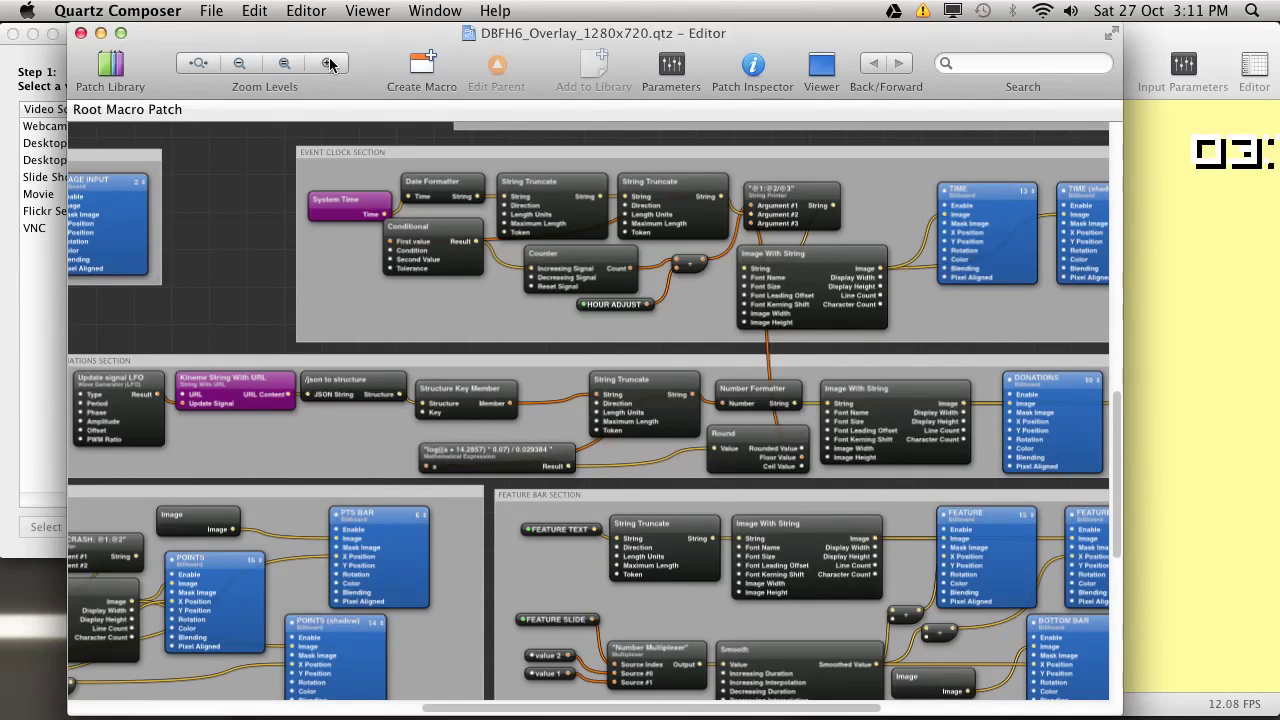
left_click(328, 63)
scroll(595, 313, "down", 2)
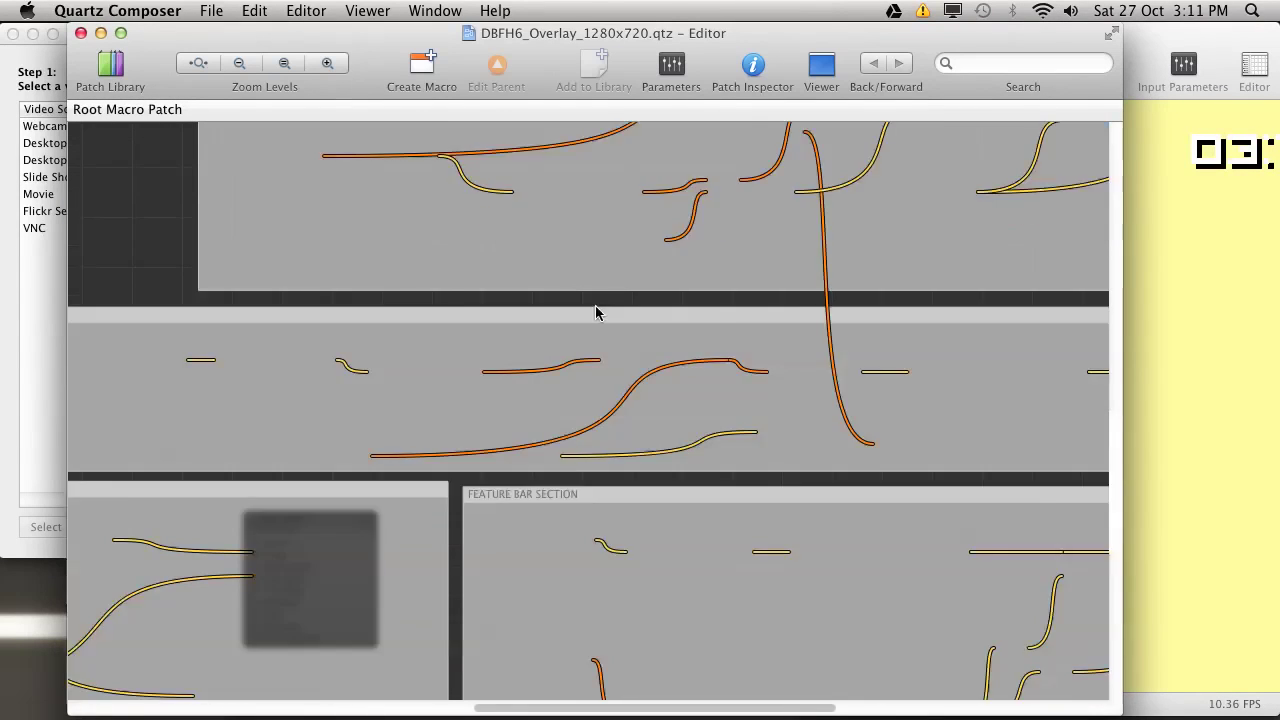
scroll(595, 313, "down", 3)
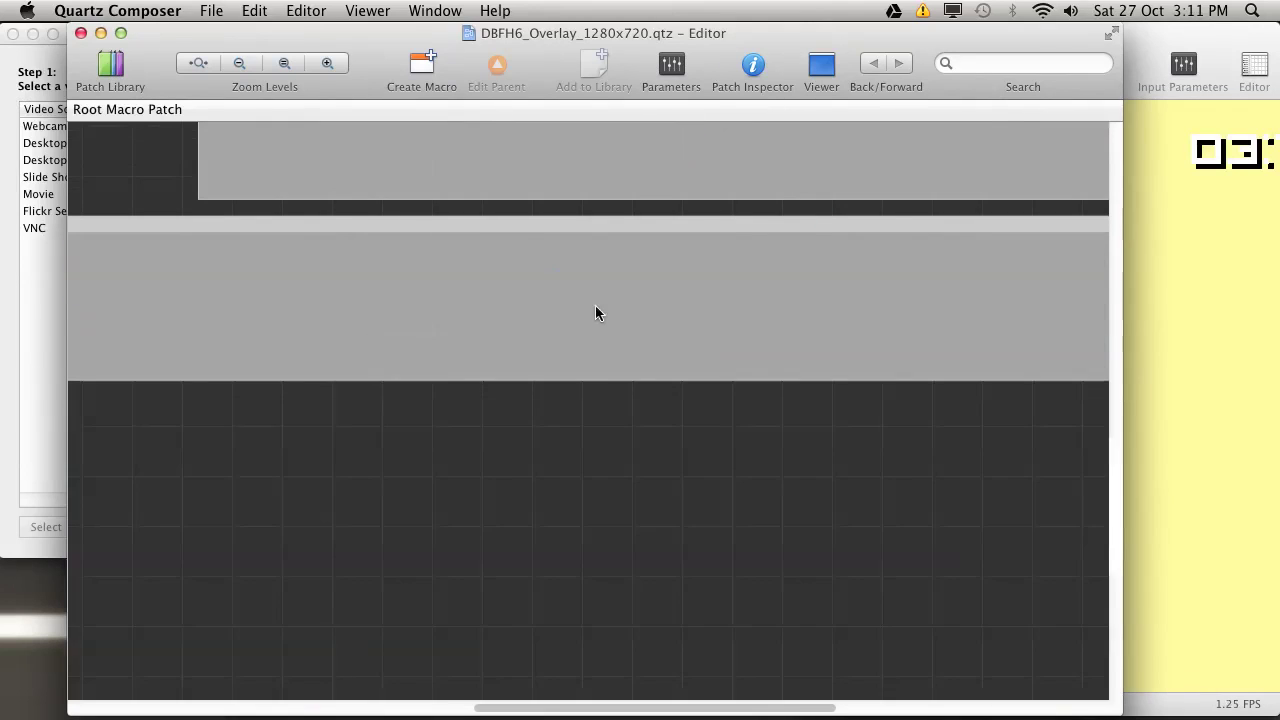
scroll(595, 313, "down", 1)
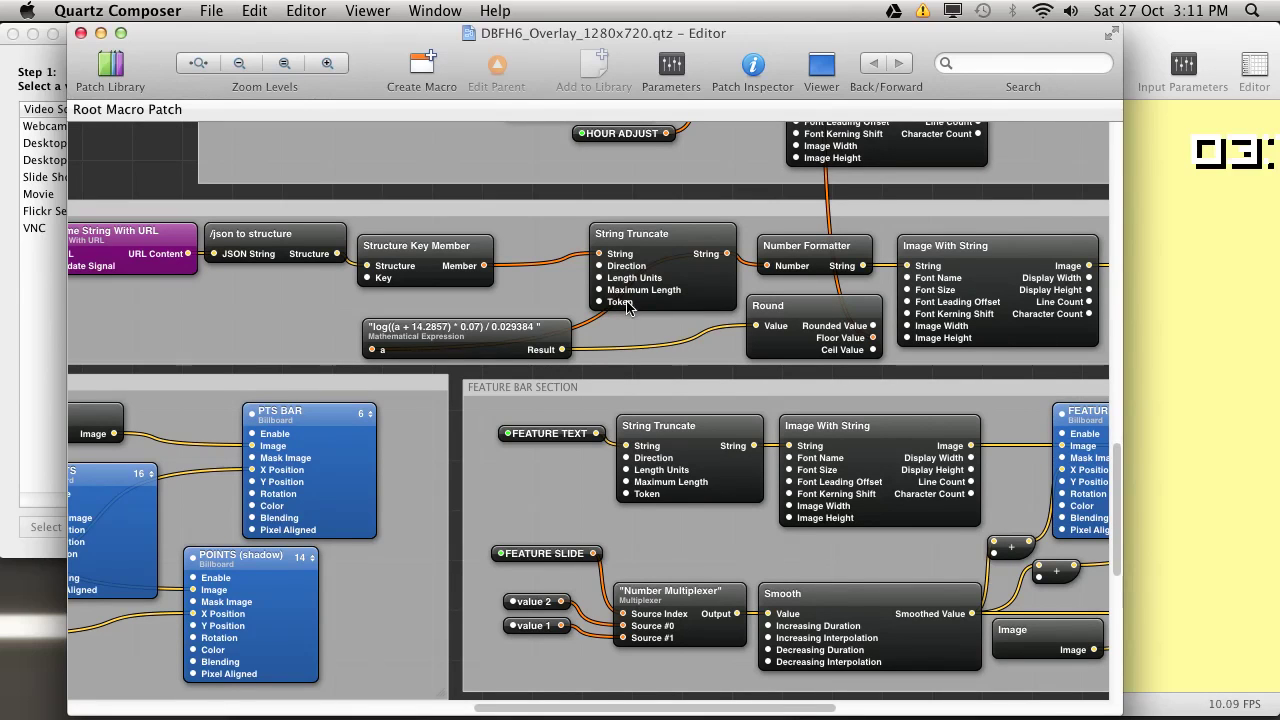
left_click_drag(684, 373, 409, 303)
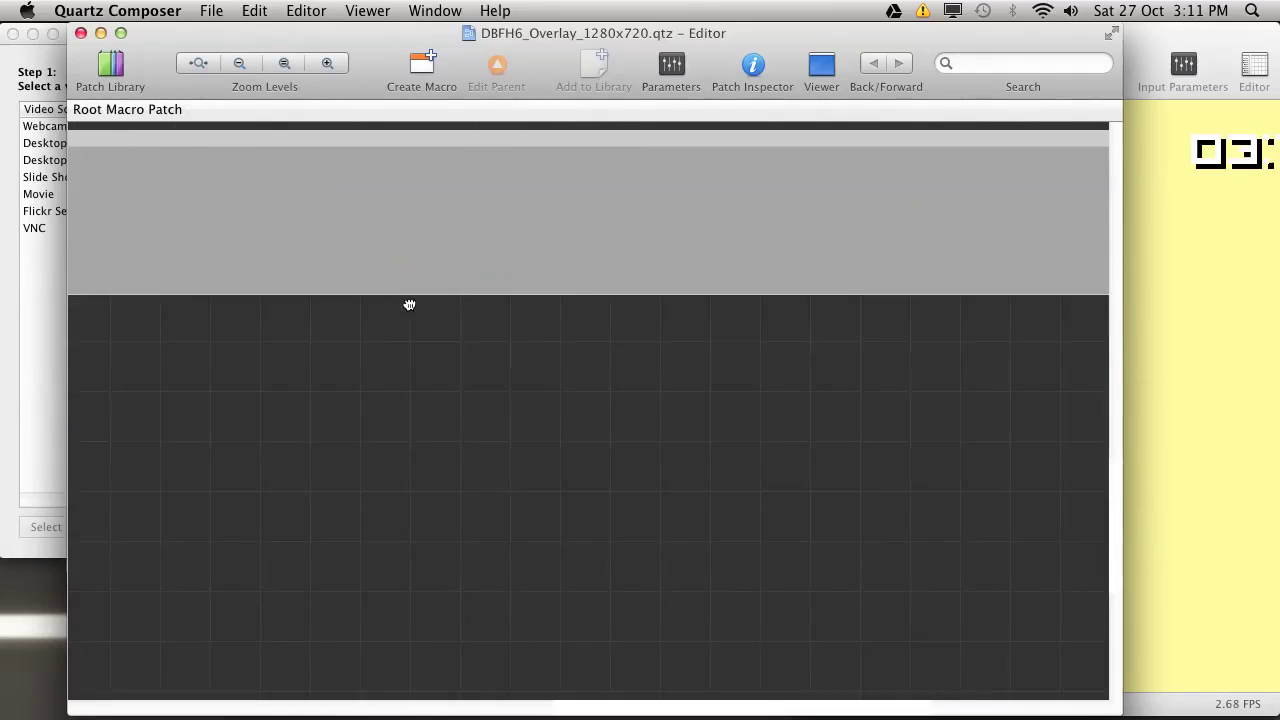
scroll(704, 346, "down", 3)
scroll(704, 346, "right", 3)
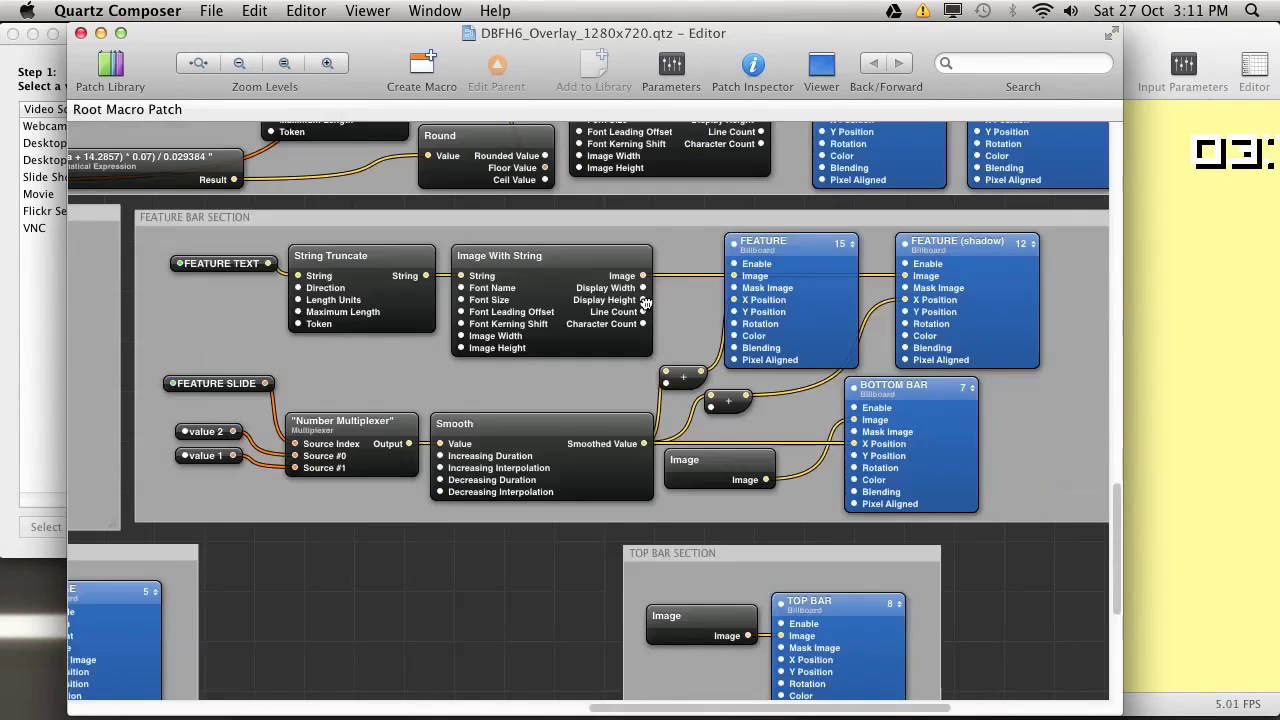
scroll(735, 485, "down", 2)
scroll(735, 485, "right", 1)
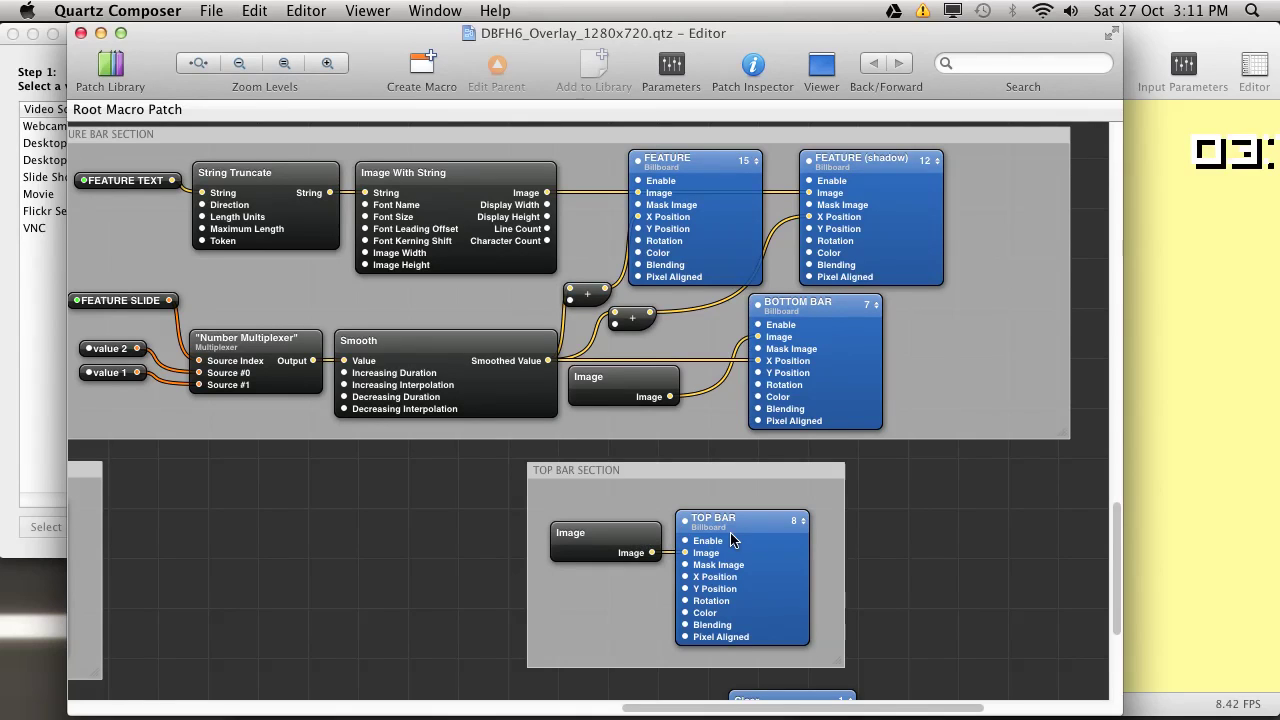
left_click(788, 555)
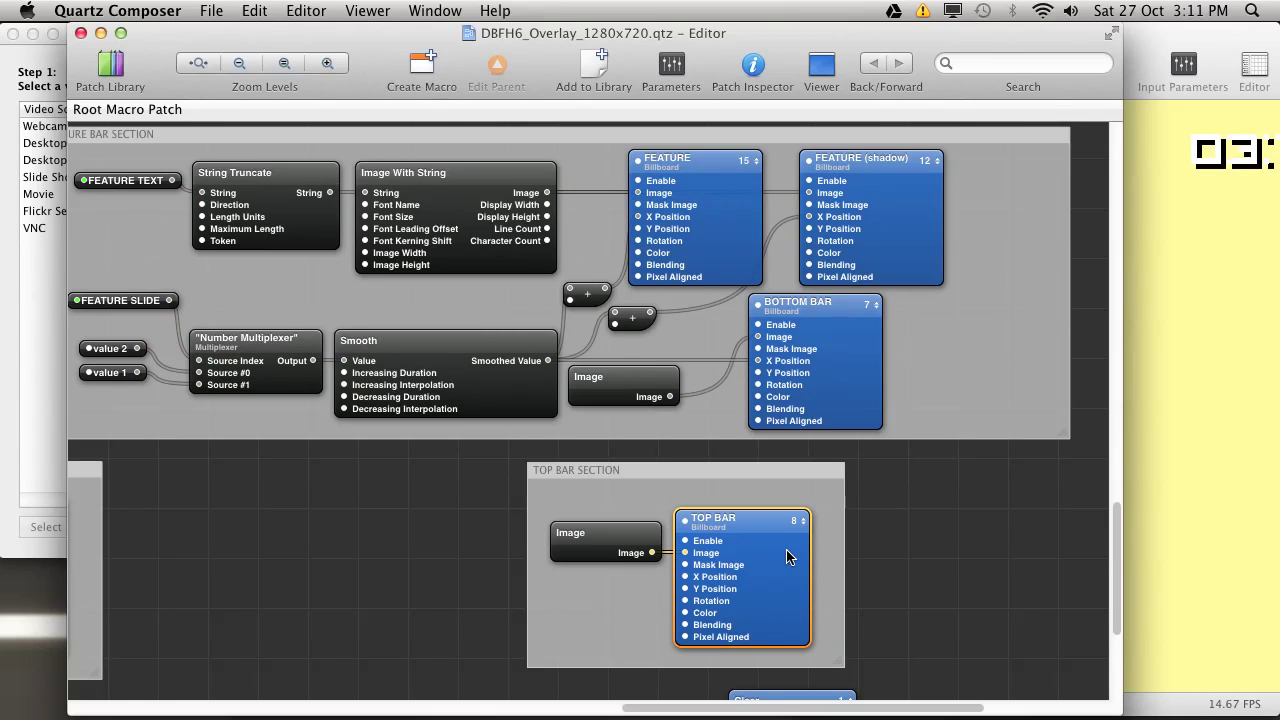
left_click(610, 541)
key("super+i")
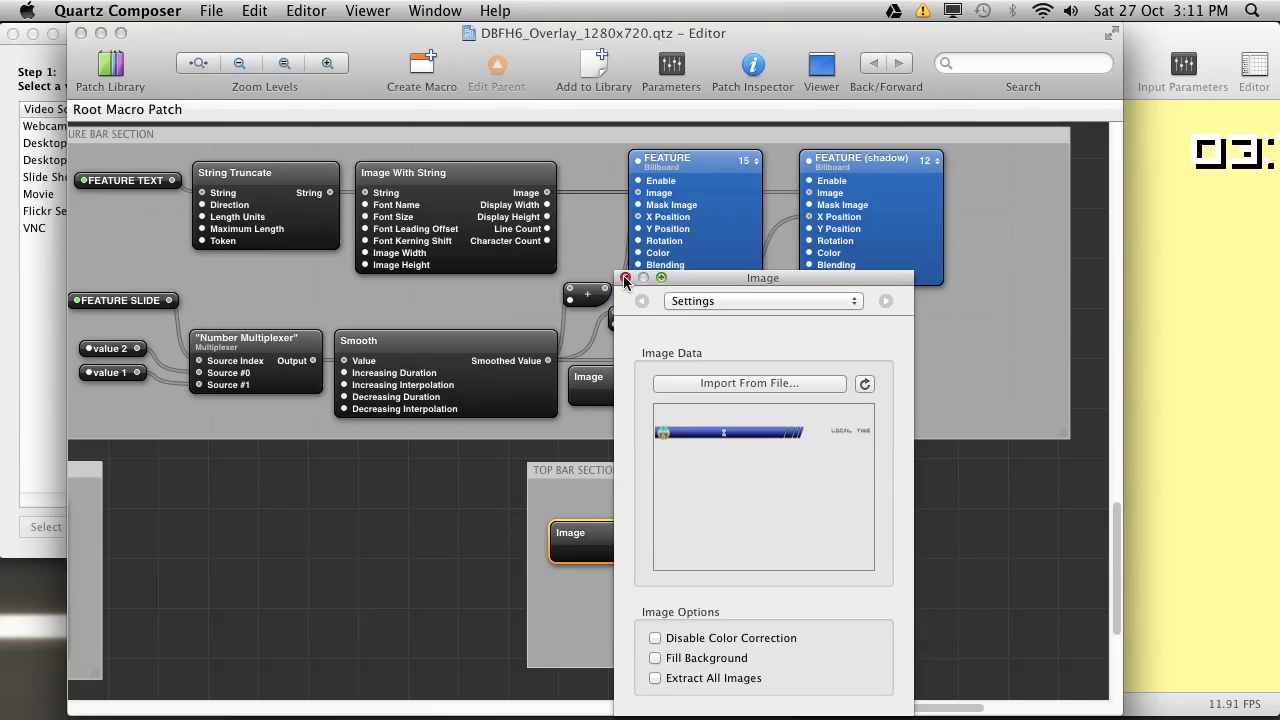
key("super+i")
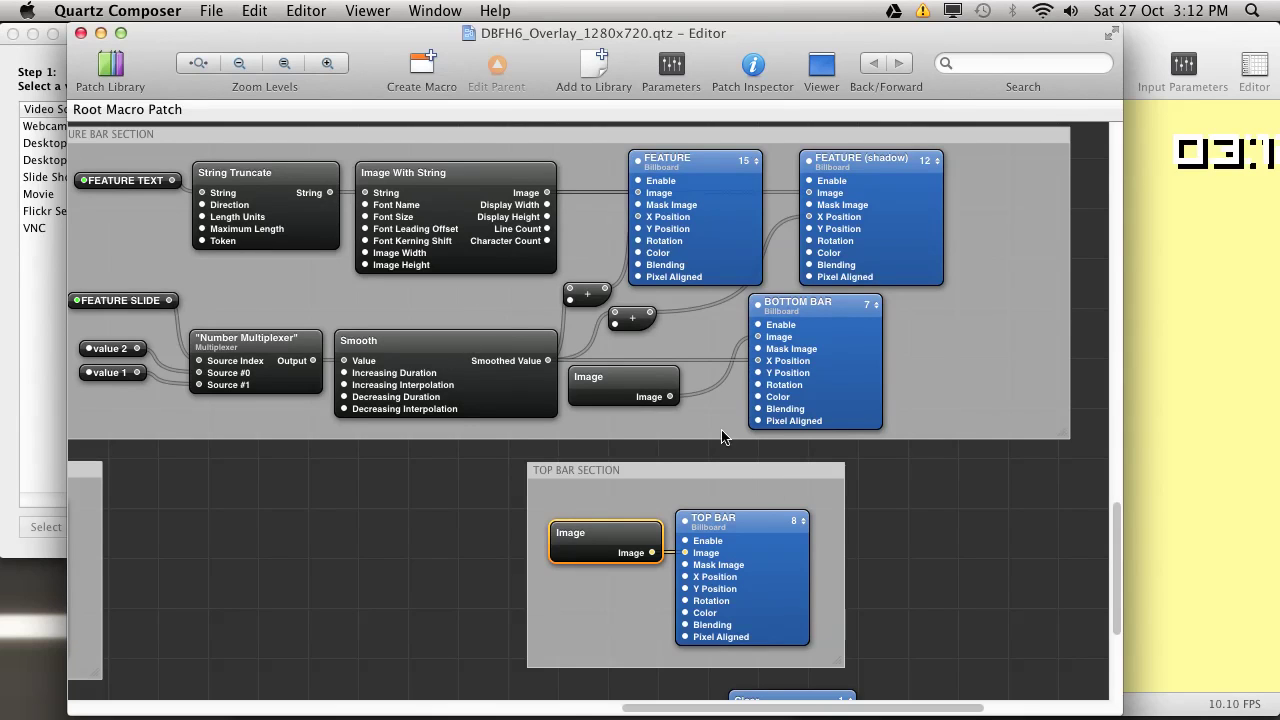
scroll(823, 451, "down", 2)
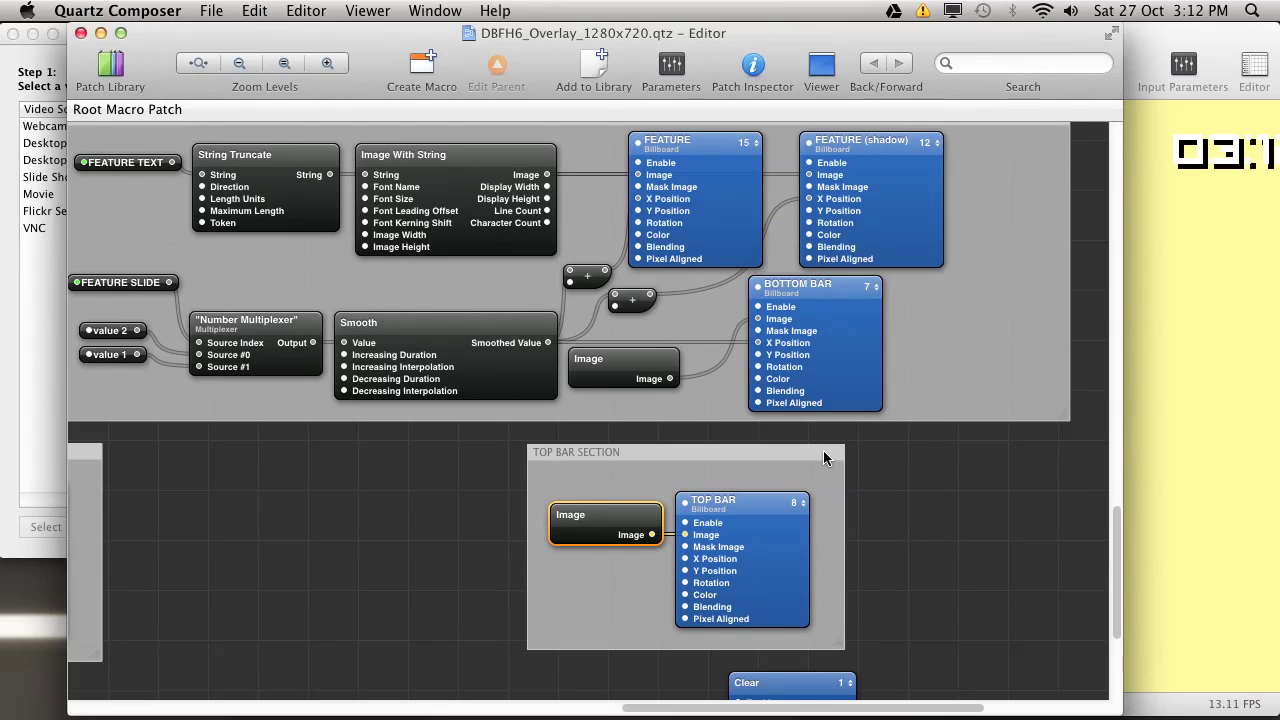
scroll(564, 450, "up", 4)
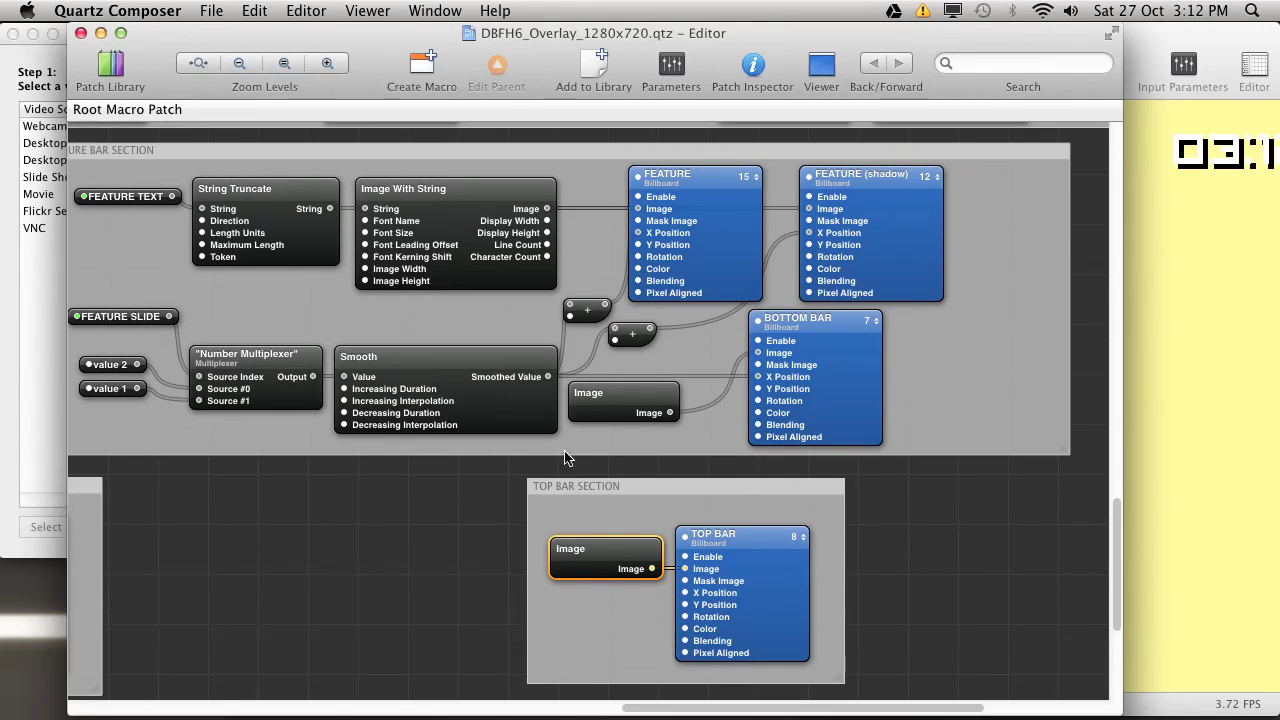
scroll(434, 376, "left", 6)
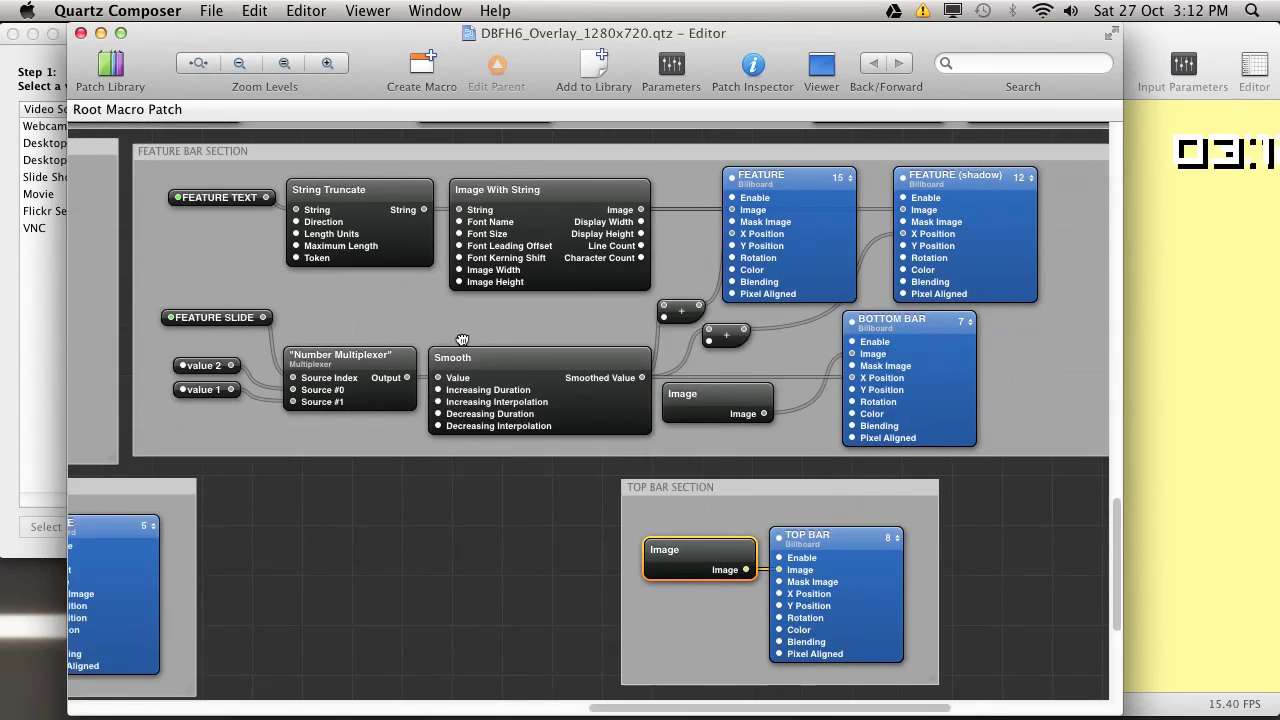
scroll(434, 376, "right", 3)
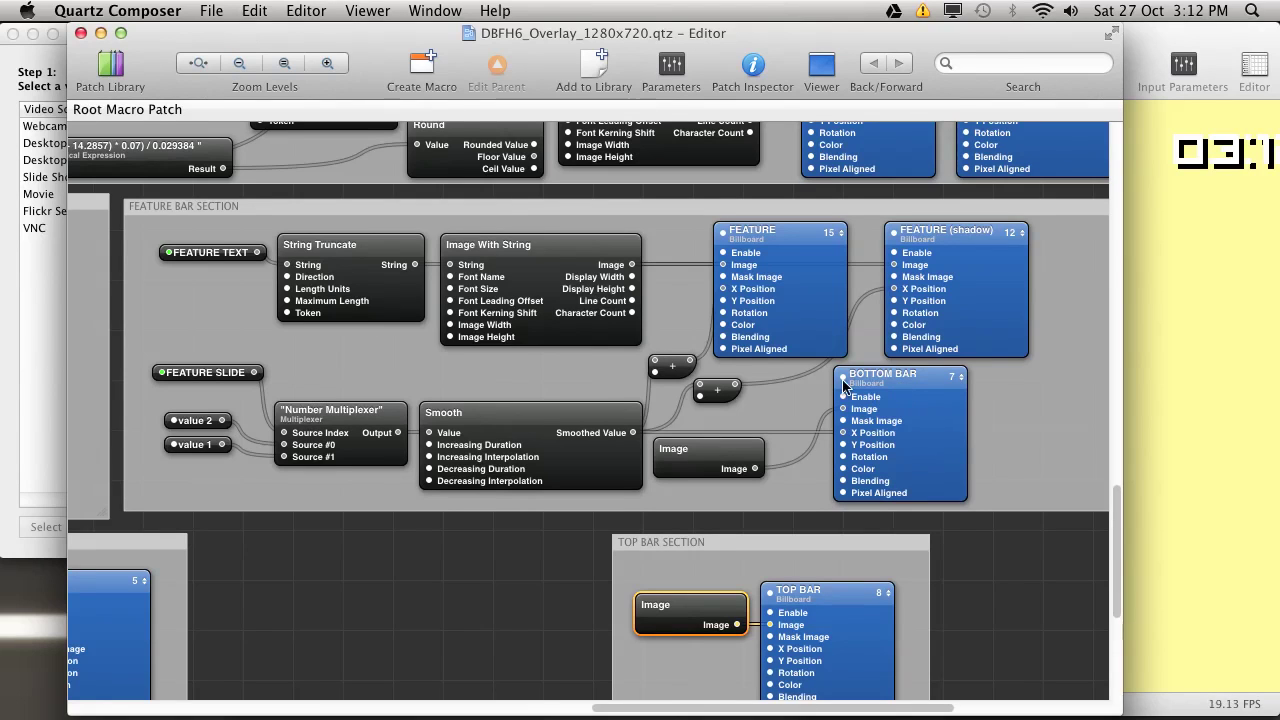
left_click(227, 256)
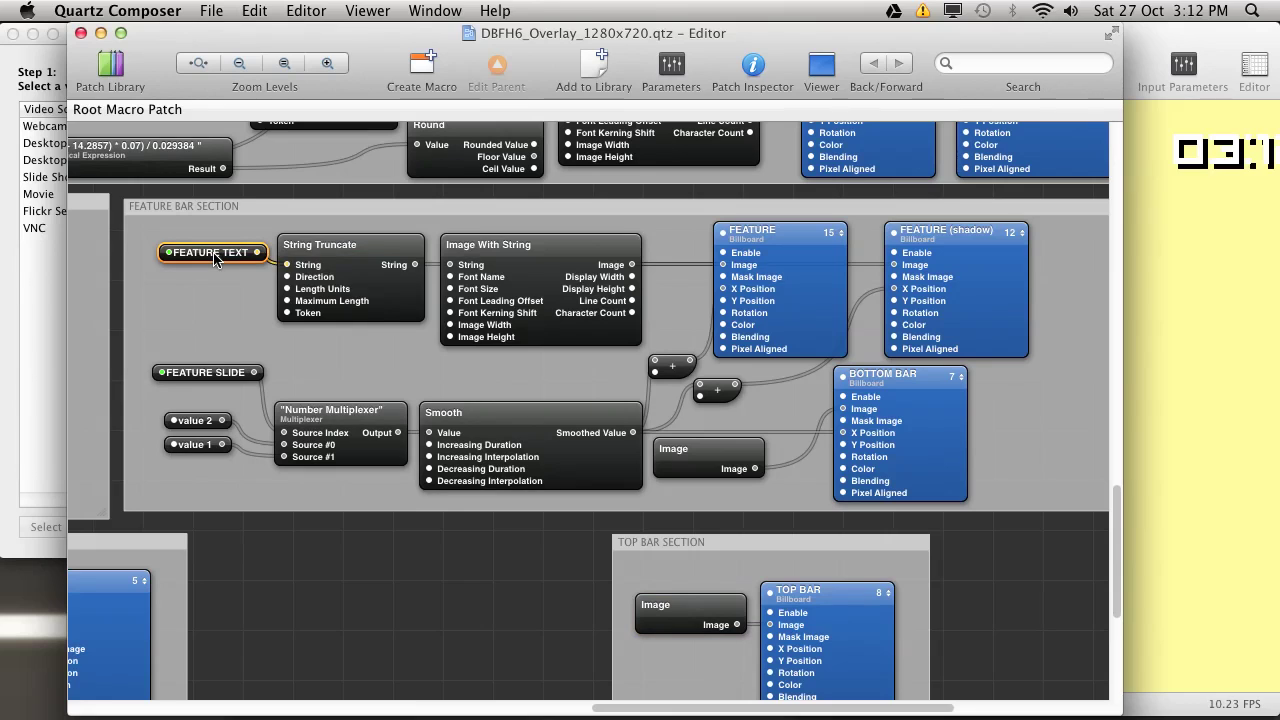
mouse_move(214, 258)
left_click(354, 254)
mouse_move(354, 254)
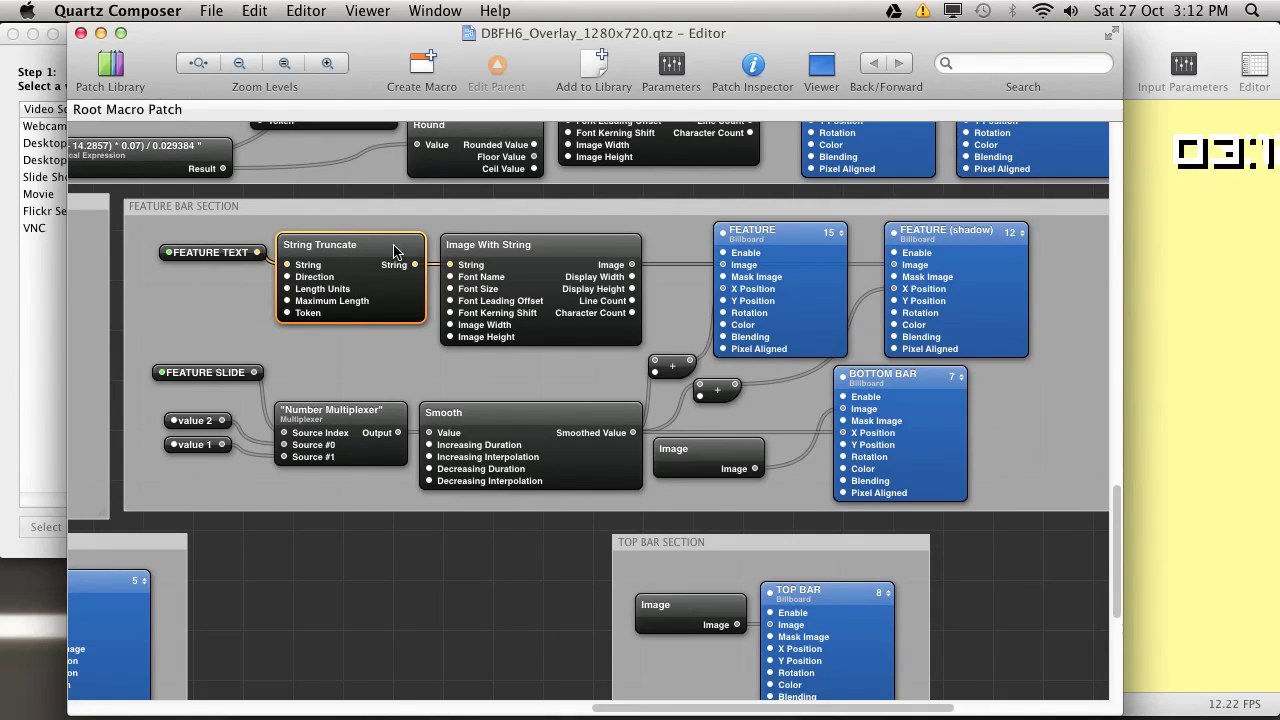
left_click(538, 261)
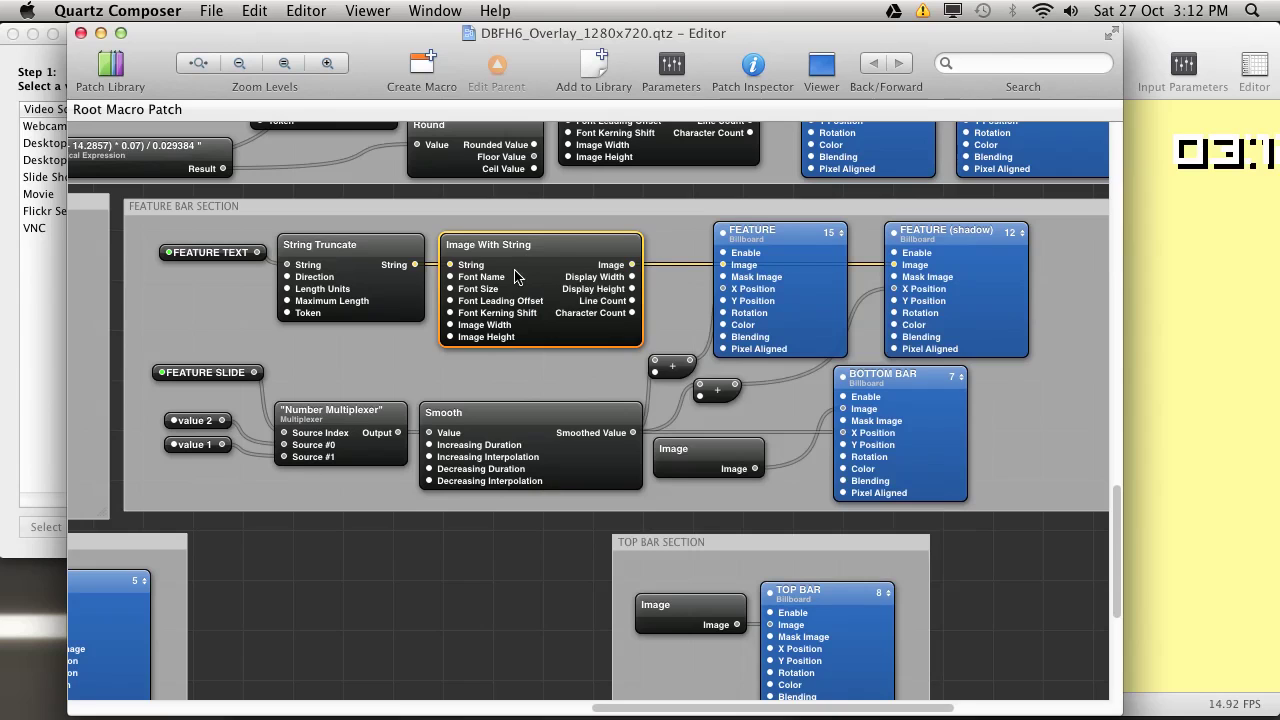
left_click(794, 241)
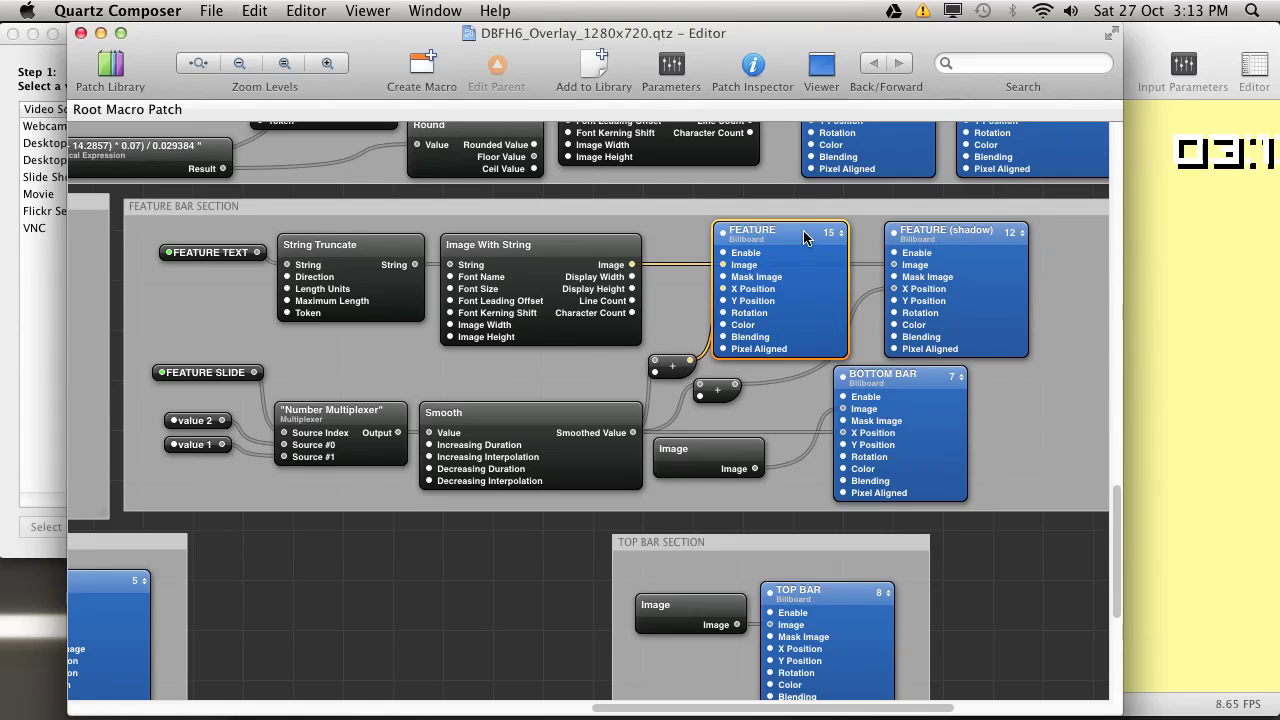
left_click(977, 234)
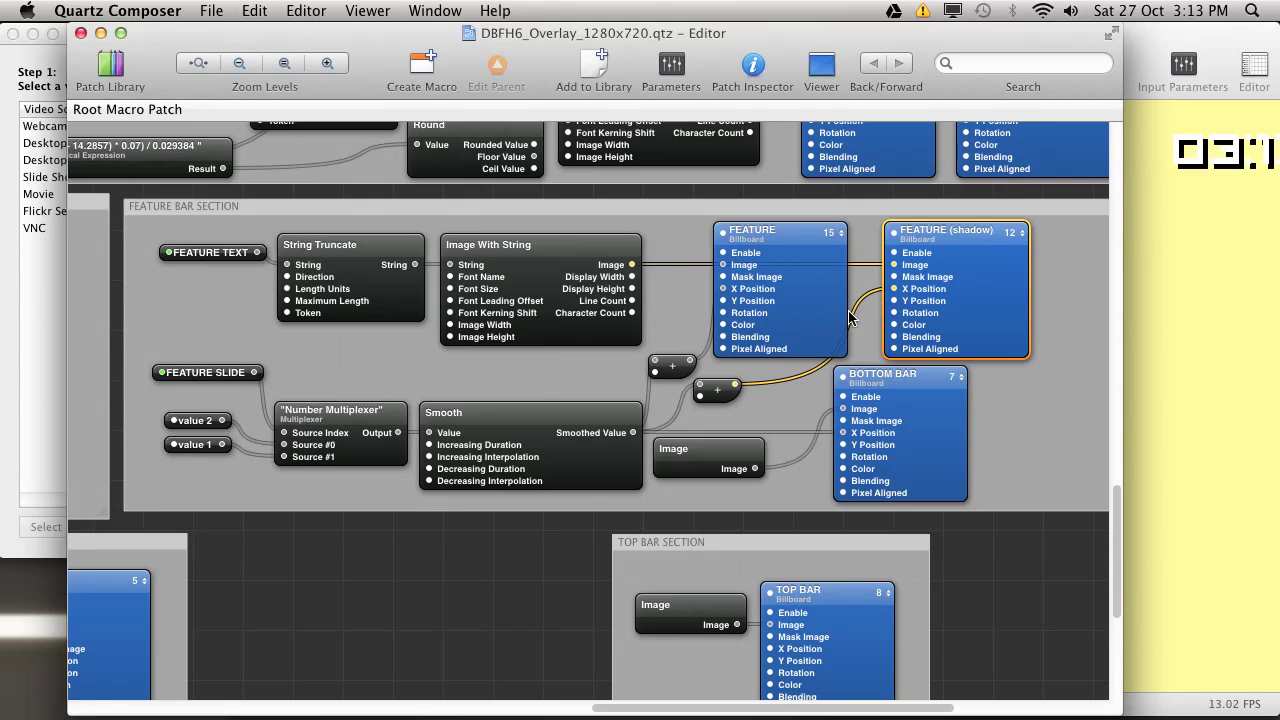
left_click(929, 388)
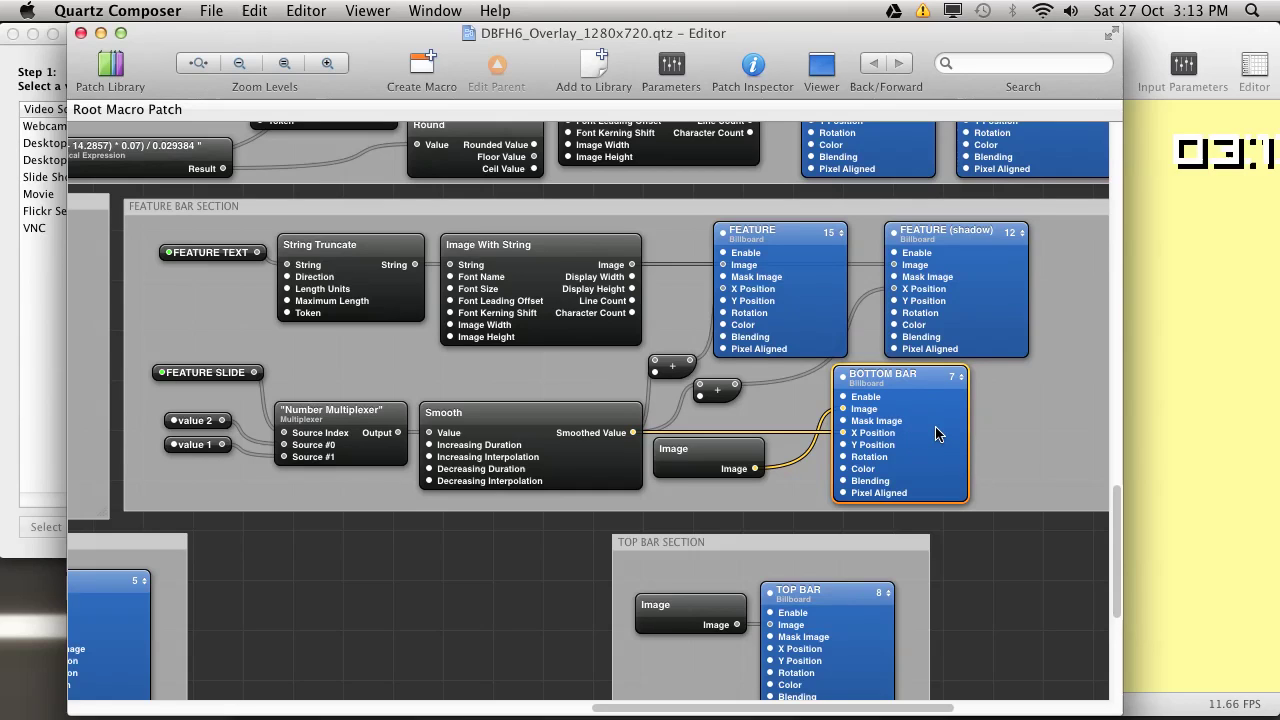
left_click(183, 376)
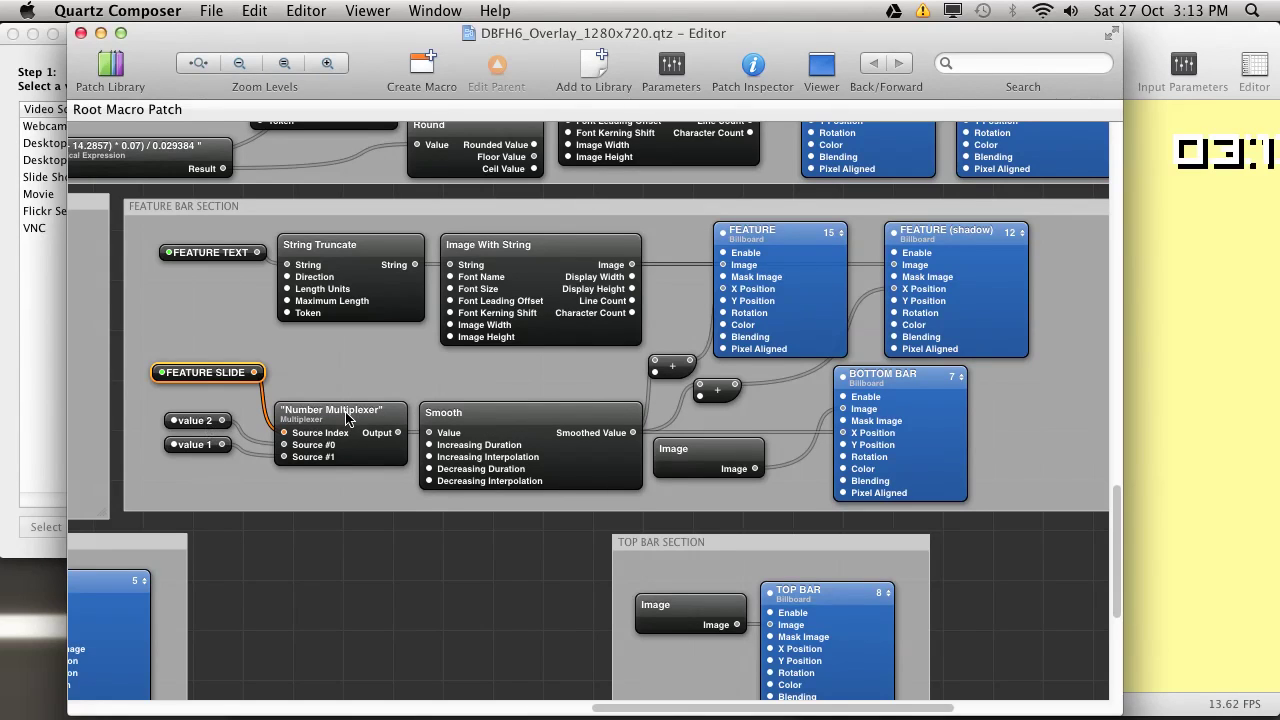
mouse_move(347, 418)
mouse_move(510, 420)
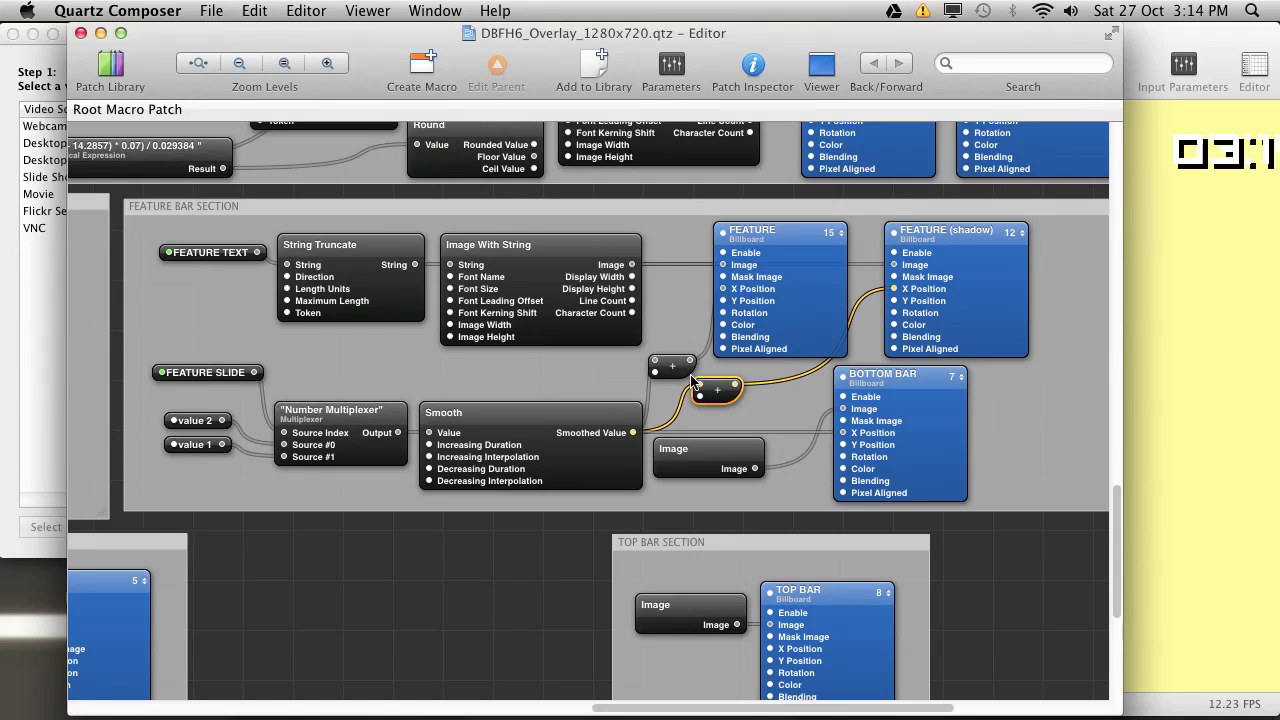
left_click(741, 462)
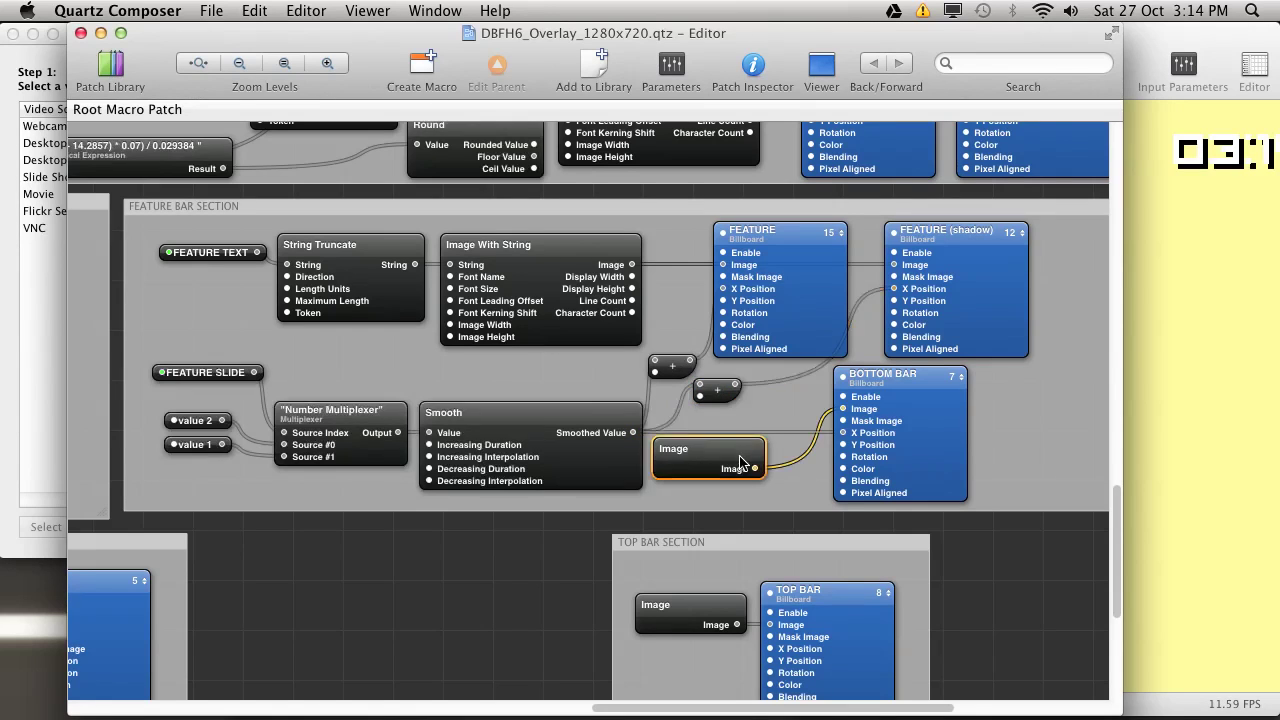
key("super+i")
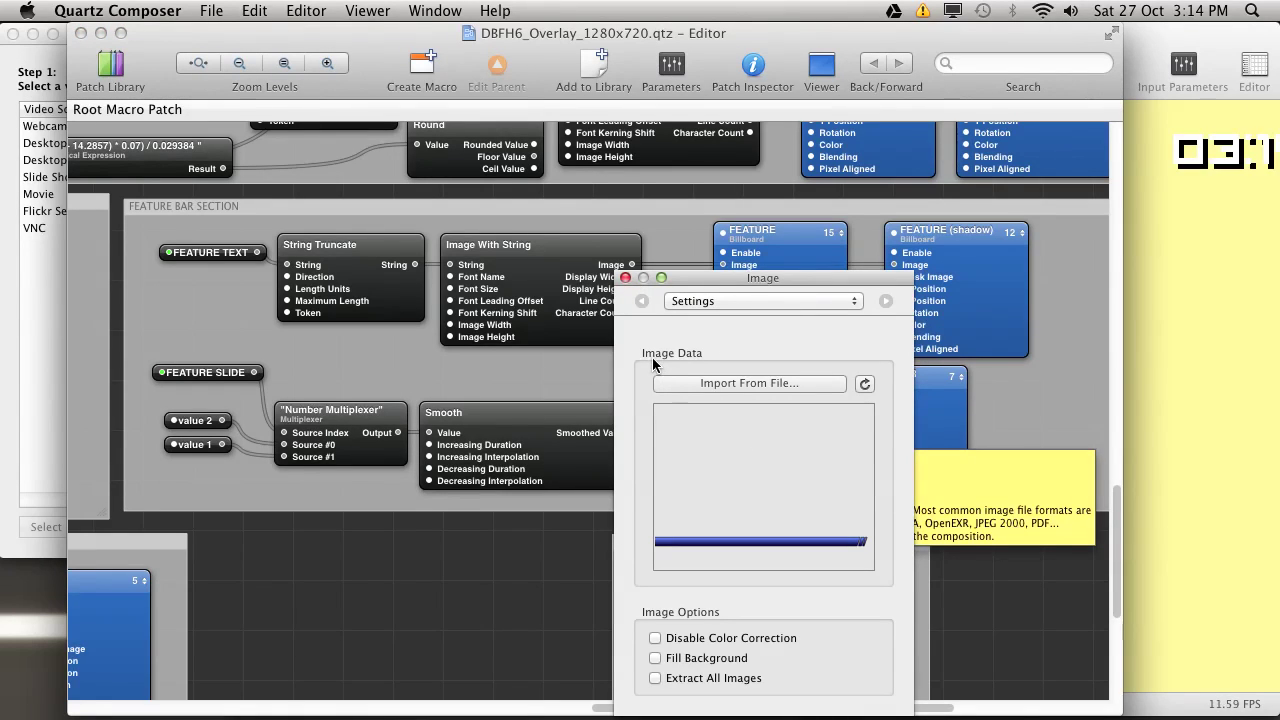
- Move the bottom bar's Image settings window aside and close it
left_click_drag(636, 283, 666, 307)
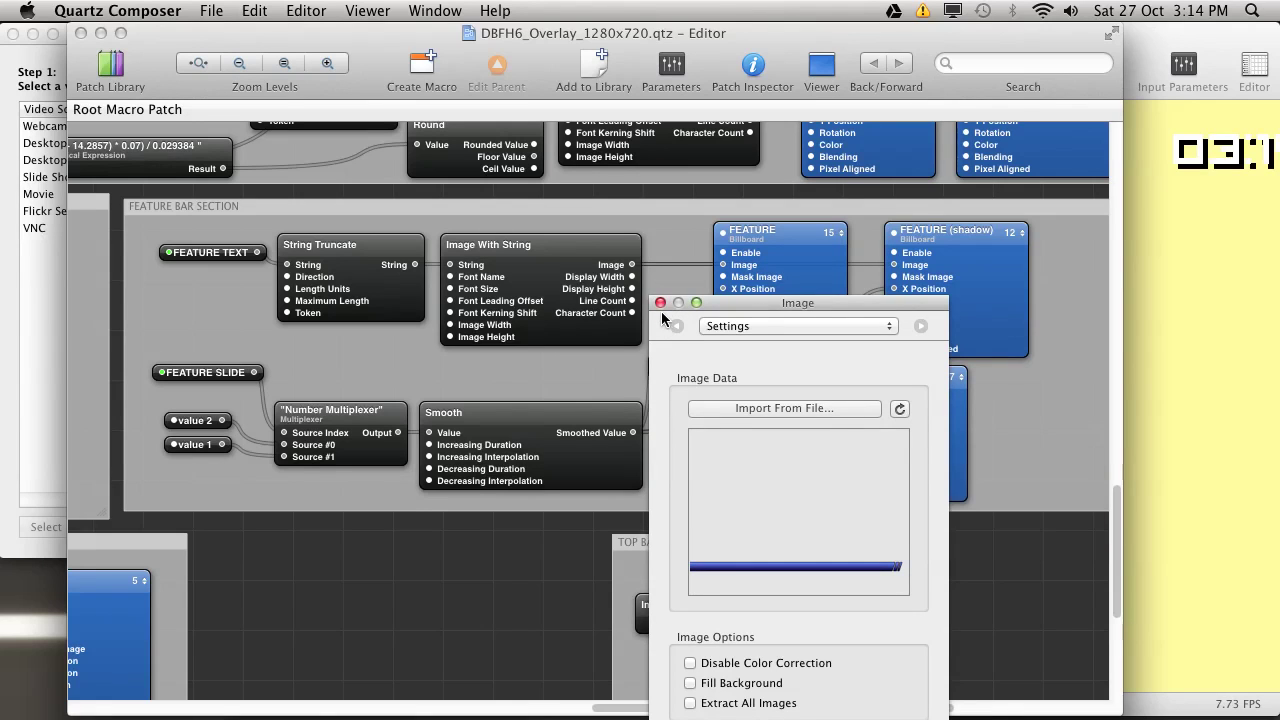
left_click(660, 303)
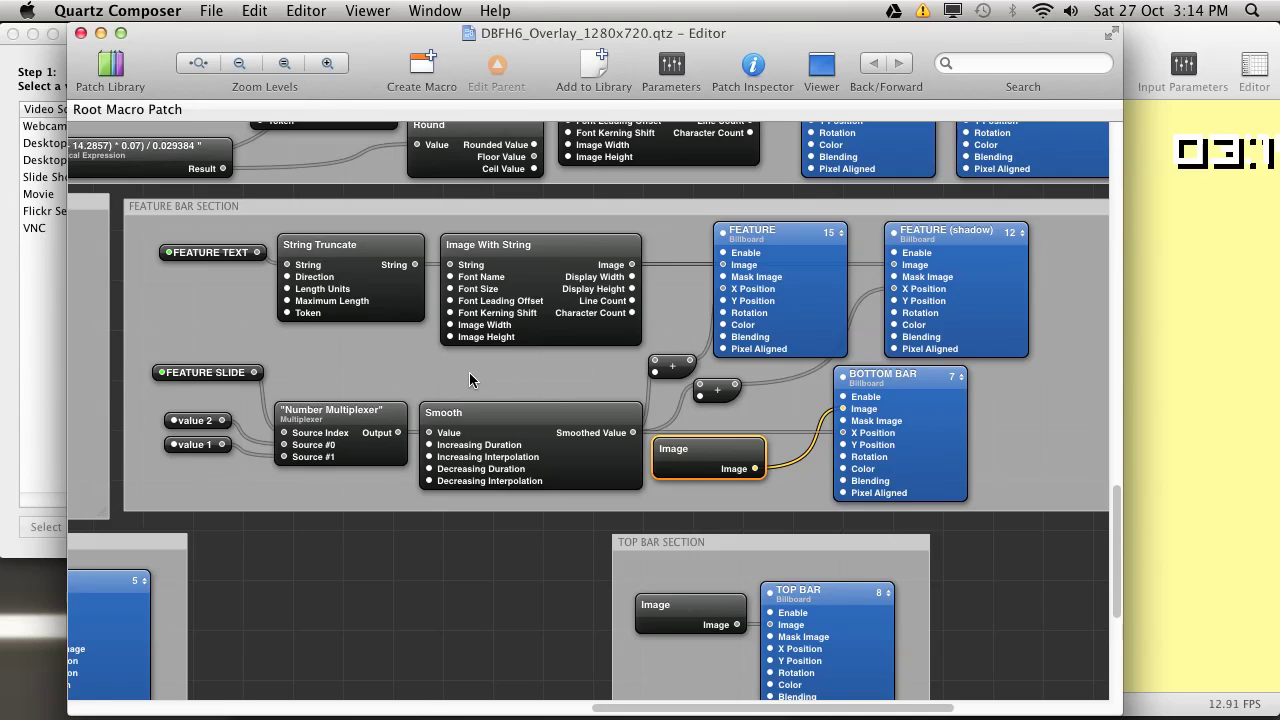
scroll(469, 372, "left", 5)
- Pan left past the POINTS and PTS BAR patches, then up to the DONATIONS SECTION chain
left_click_drag(471, 360, 848, 367)
scroll(848, 367, "left", 5)
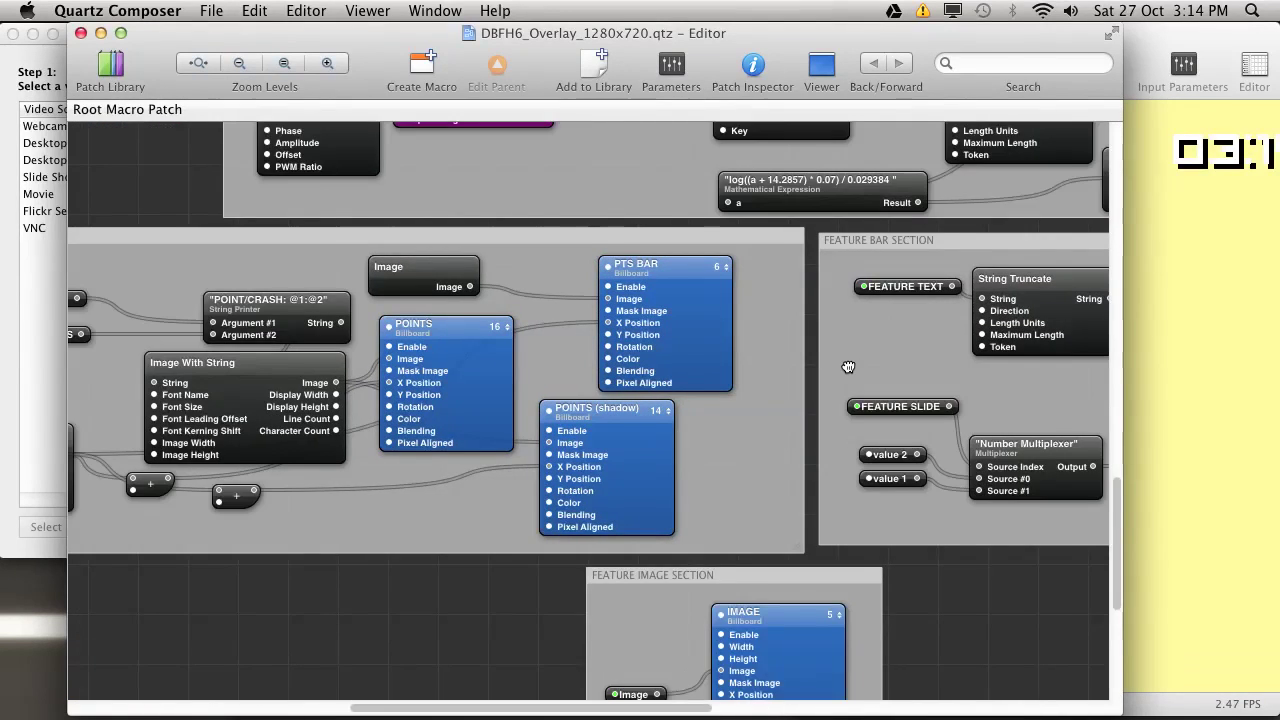
scroll(952, 376, "left", 3)
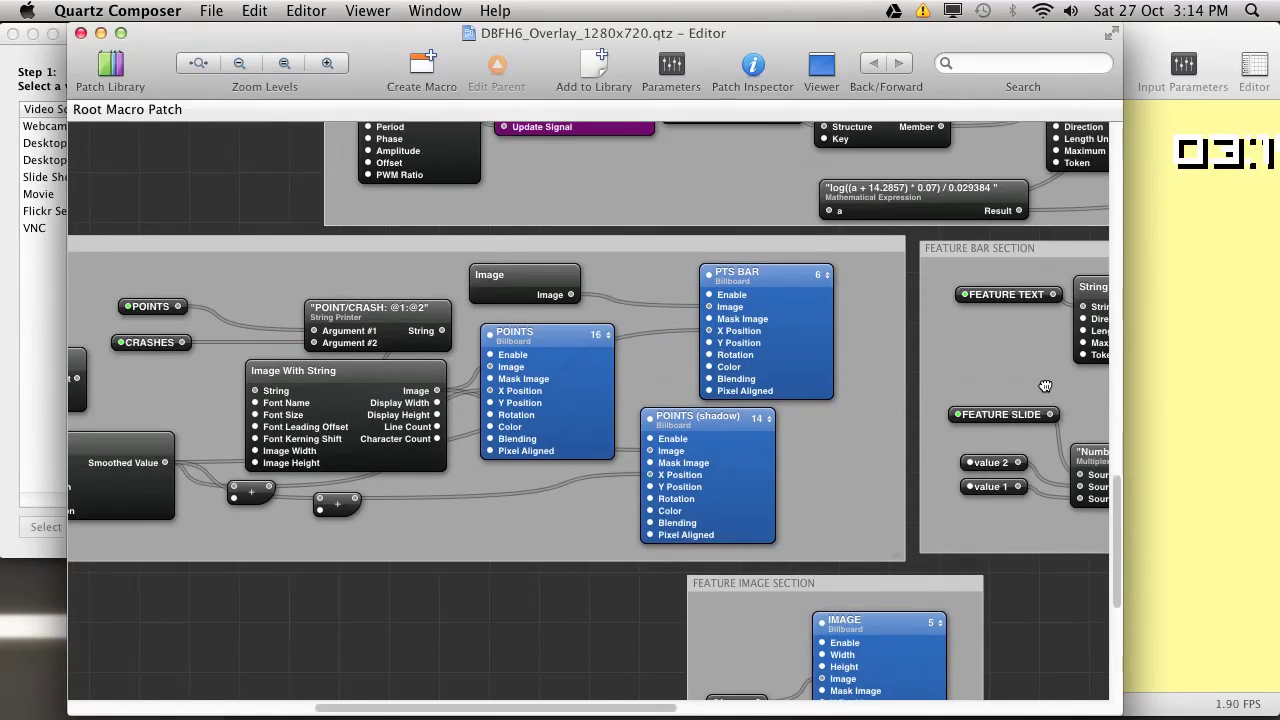
scroll(712, 521, "left", 4)
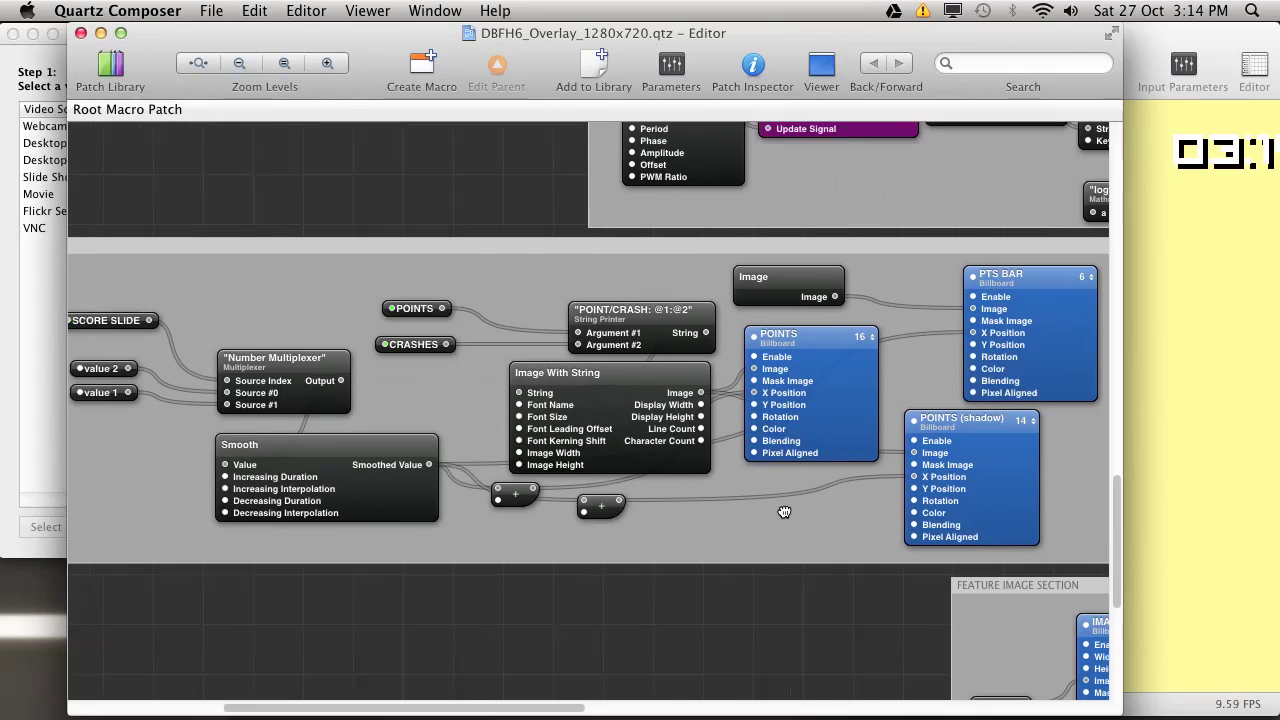
scroll(781, 512, "left", 1)
scroll(590, 437, "up", 5)
scroll(590, 437, "right", 4)
scroll(443, 434, "right", 5)
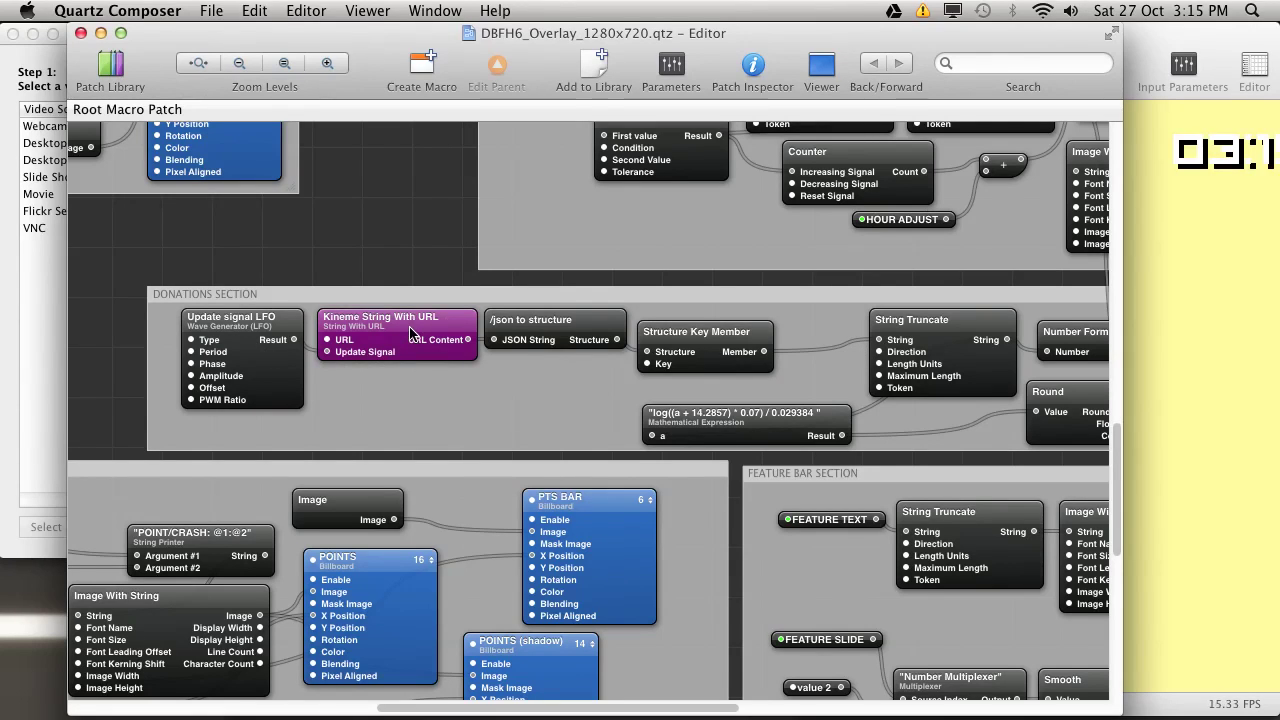
mouse_move(410, 333)
mouse_move(247, 329)
left_click_drag(840, 281, 761, 282)
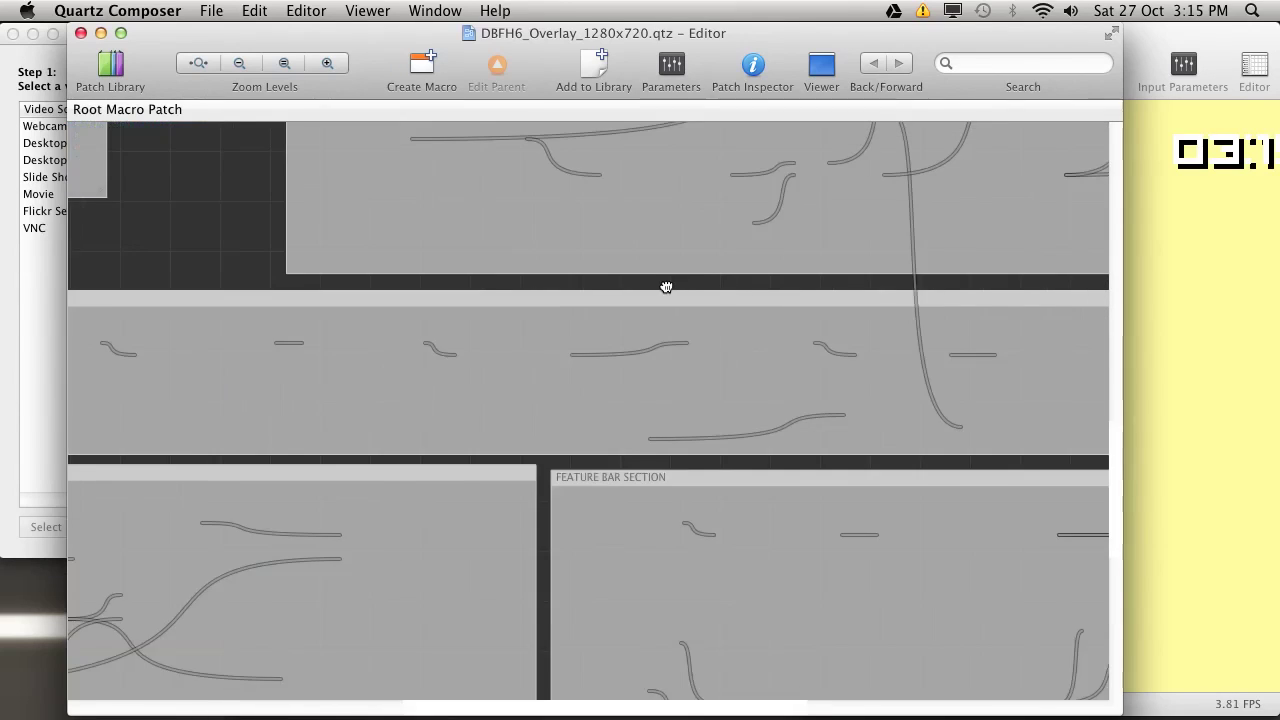
left_click_drag(666, 287, 613, 304)
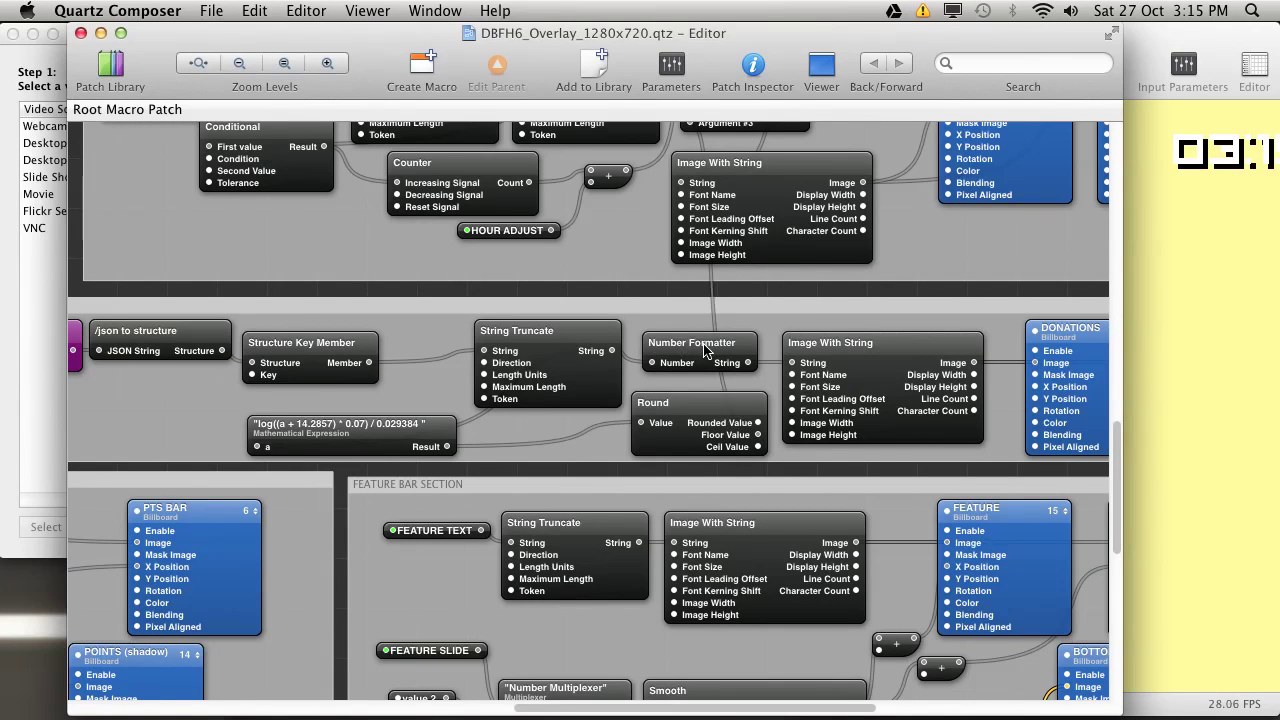
mouse_move(704, 350)
left_click(855, 357)
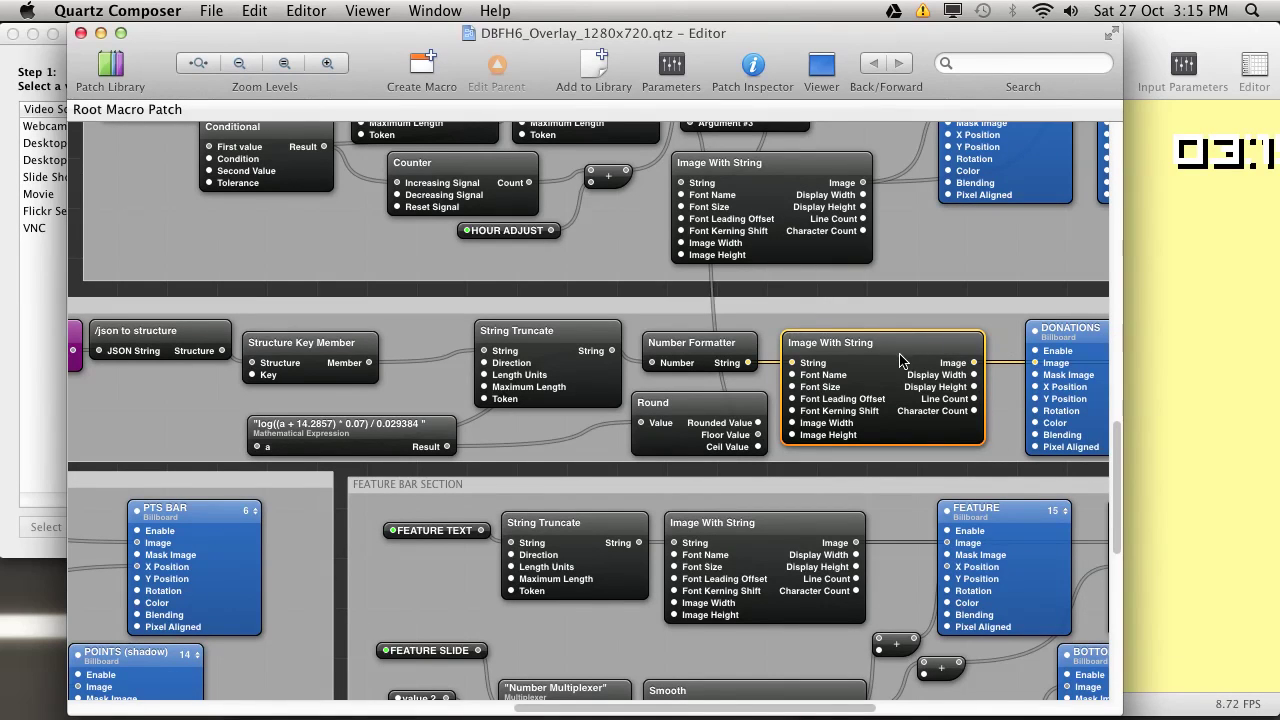
left_click(1095, 357)
scroll(920, 357, "right", 4)
scroll(920, 357, "up", 1)
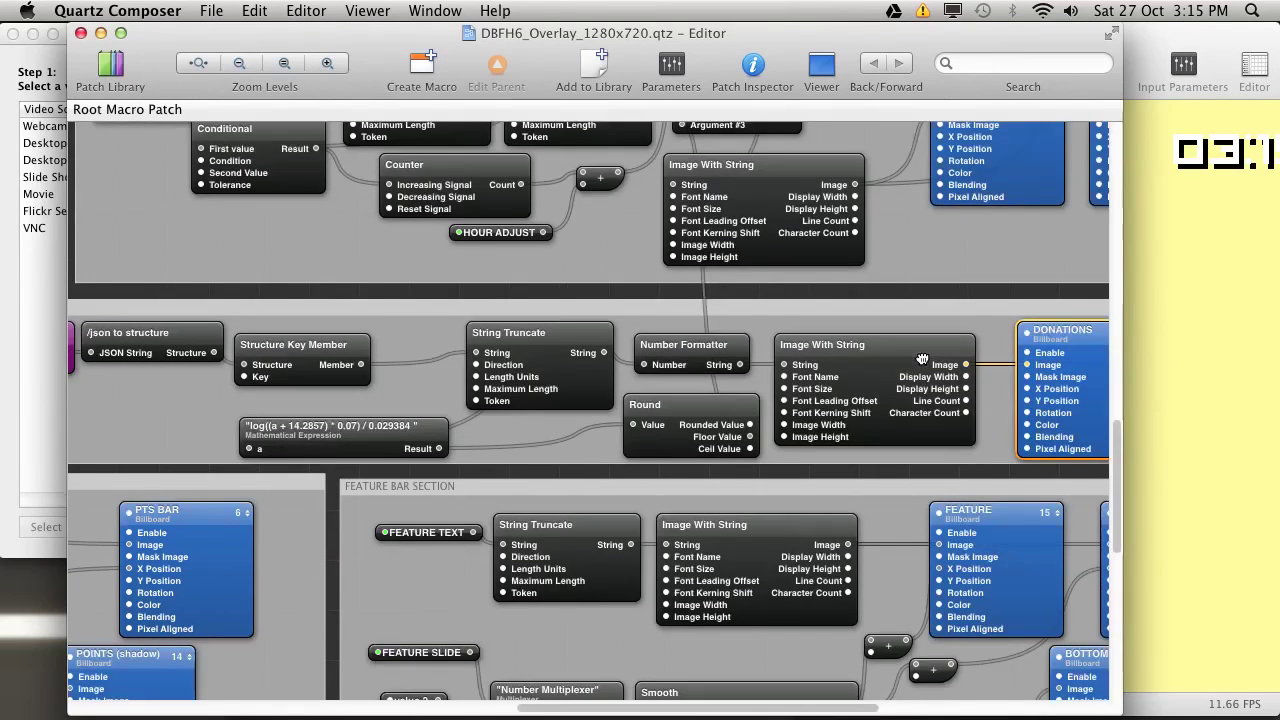
mouse_move(482, 364)
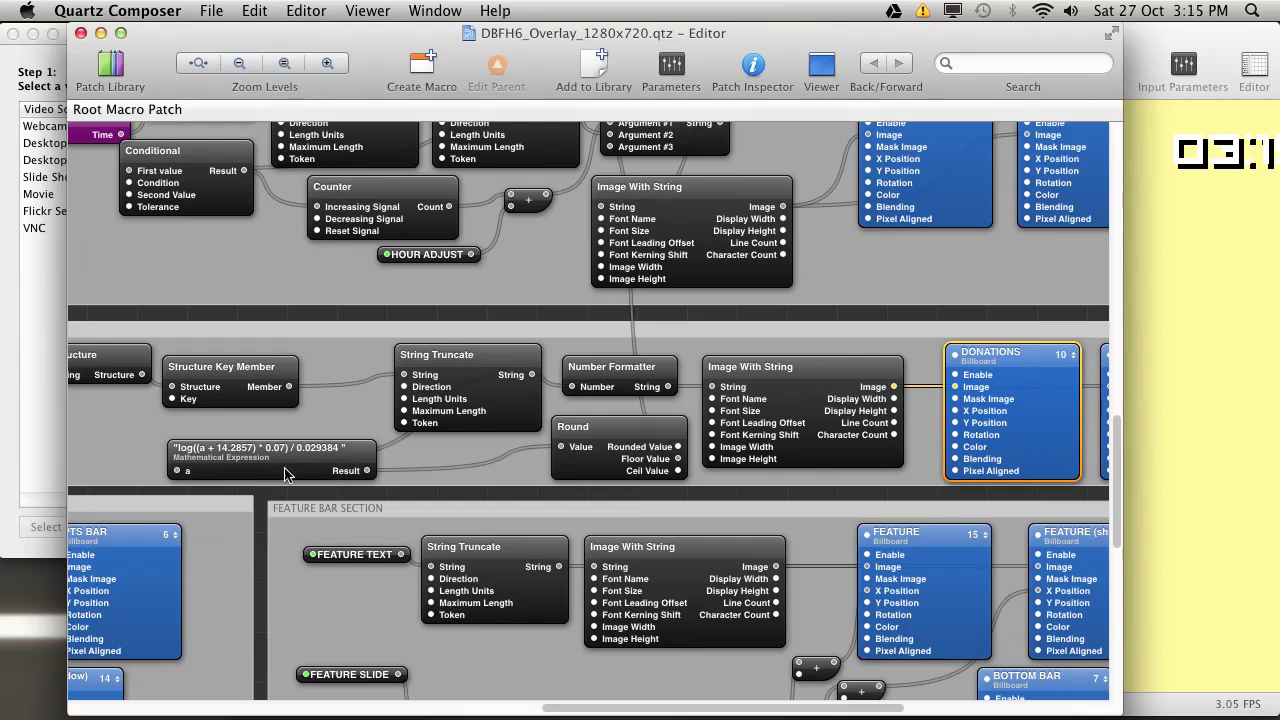
- Scroll up to the Event Clock section and read the System Time and HOUR ADJUST tooltips
mouse_move(305, 460)
scroll(608, 335, "up", 3)
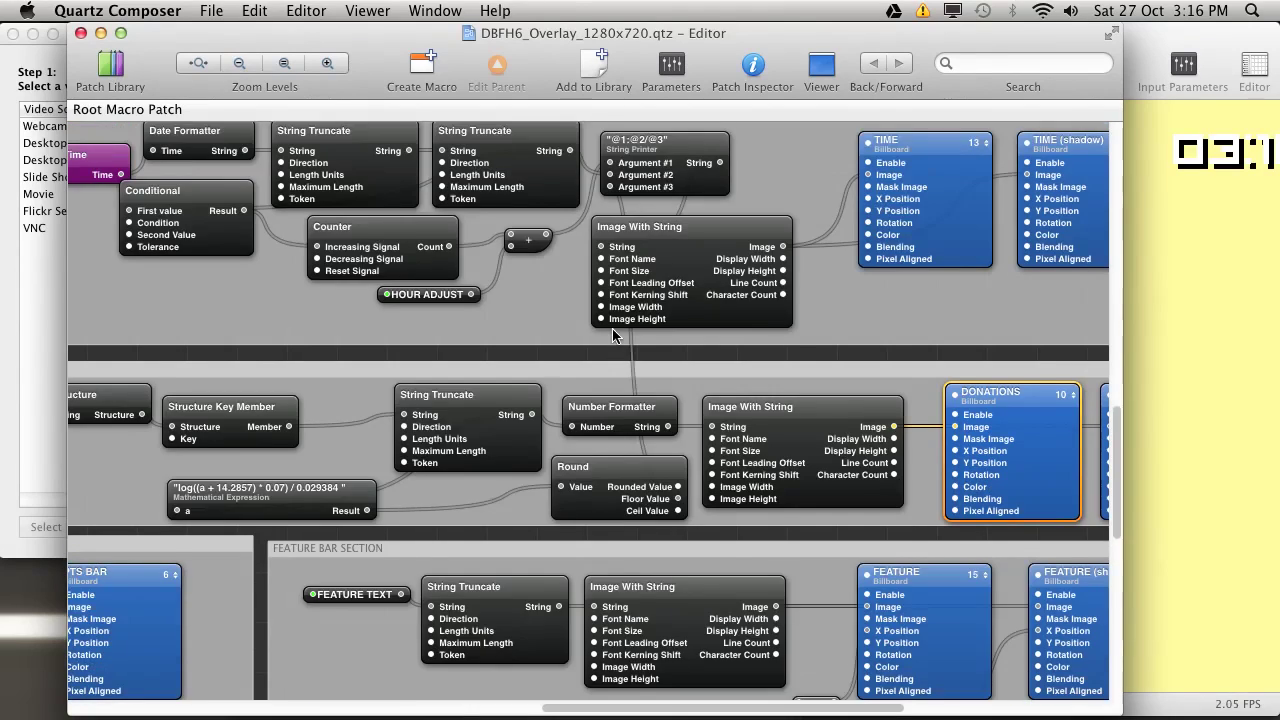
scroll(613, 335, "up", 3)
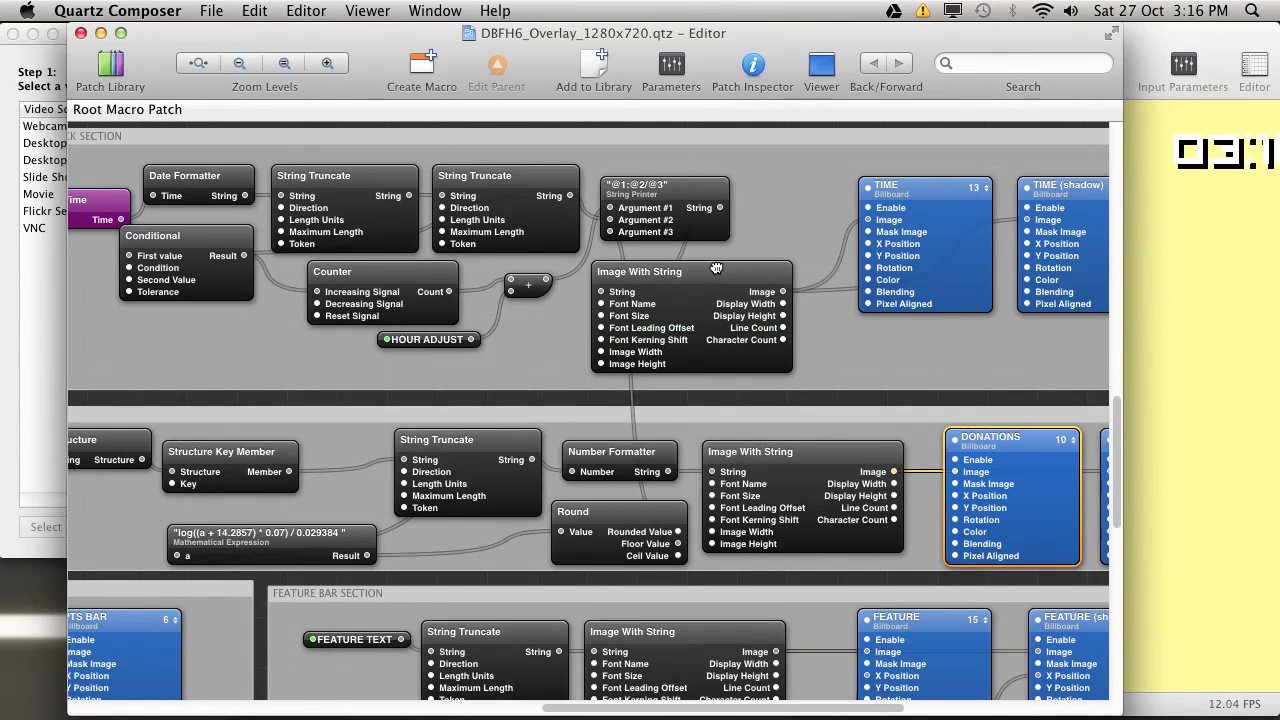
scroll(680, 272, "right", 7)
scroll(667, 288, "up", 4)
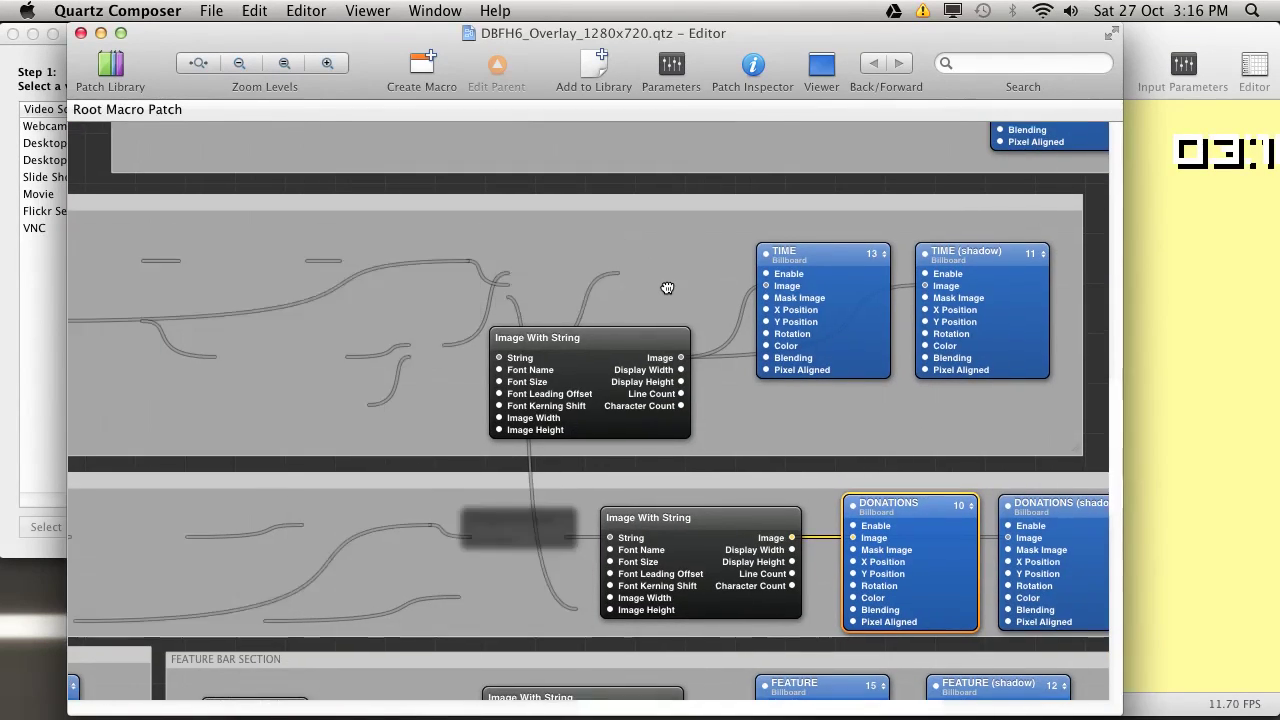
scroll(667, 288, "up", 2)
scroll(667, 288, "left", 3)
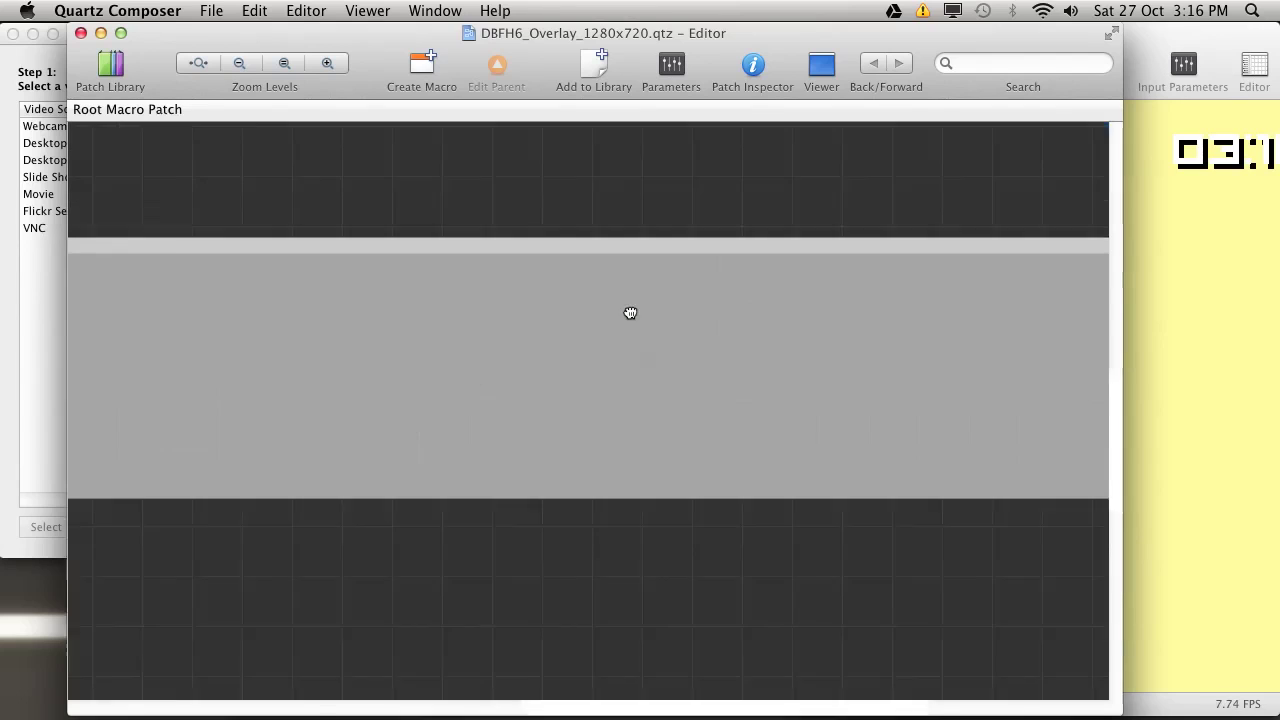
scroll(629, 314, "left", 3)
scroll(629, 314, "up", 1)
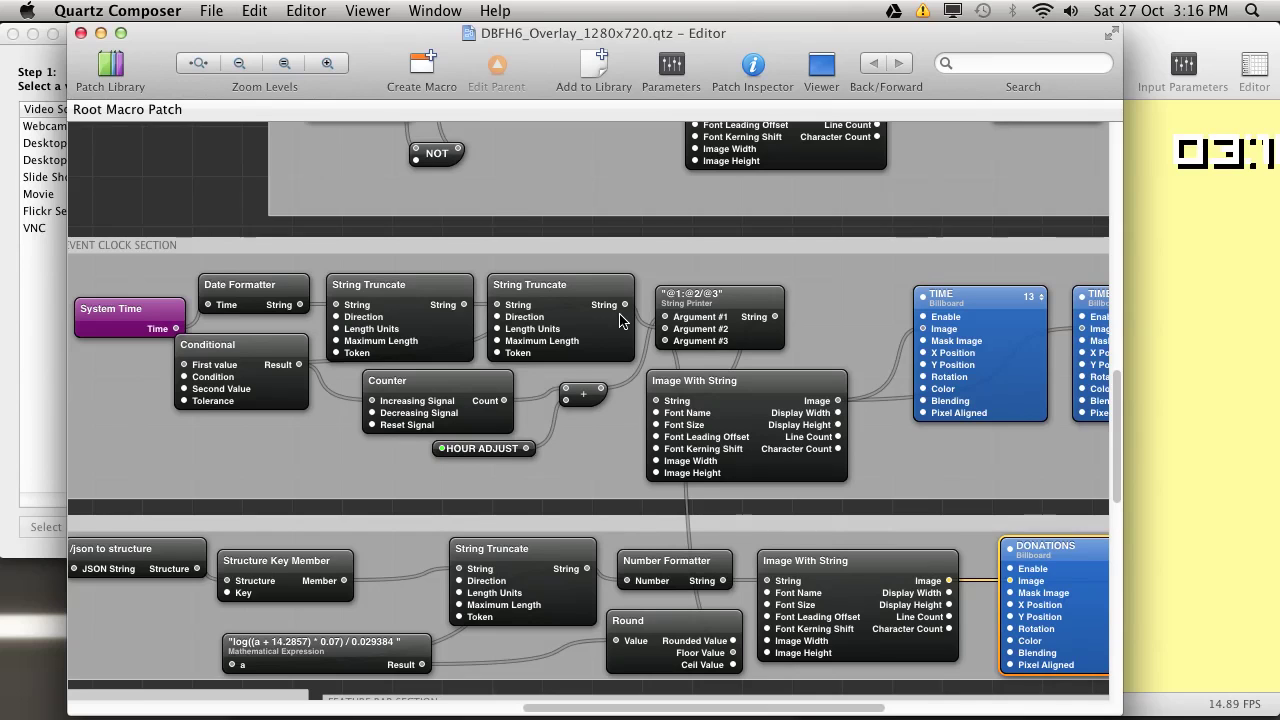
mouse_move(152, 315)
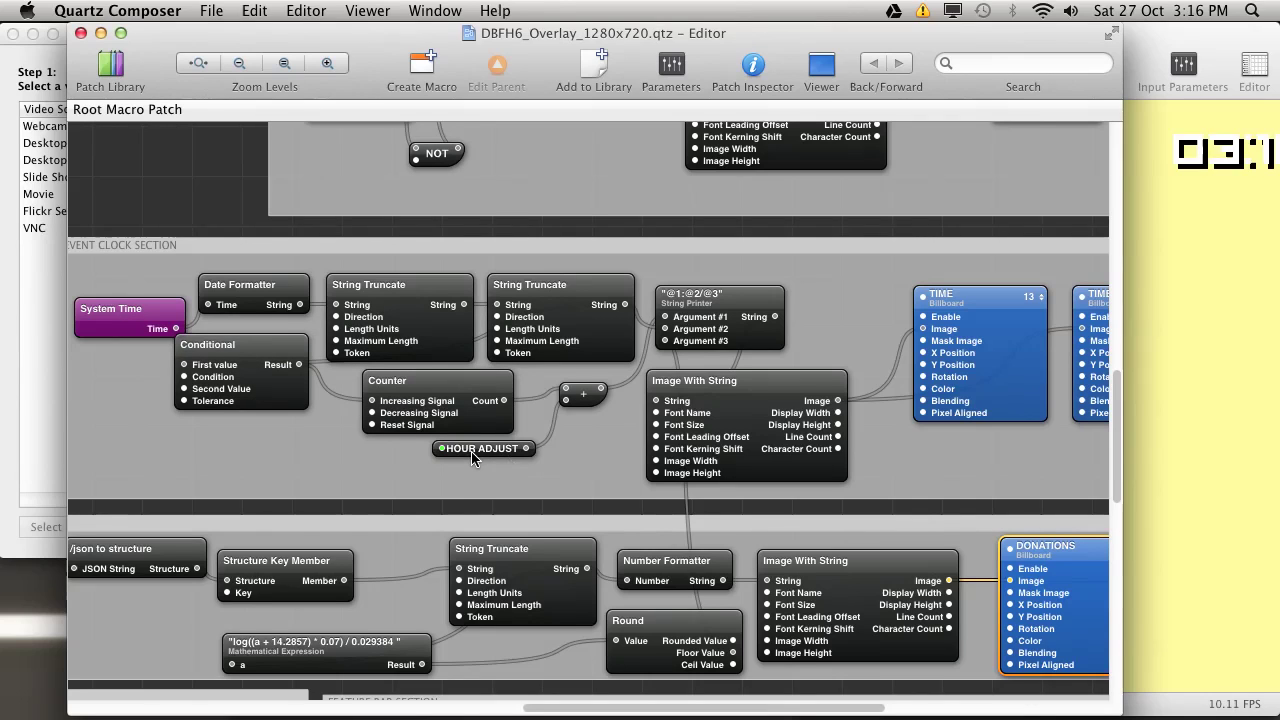
mouse_move(472, 455)
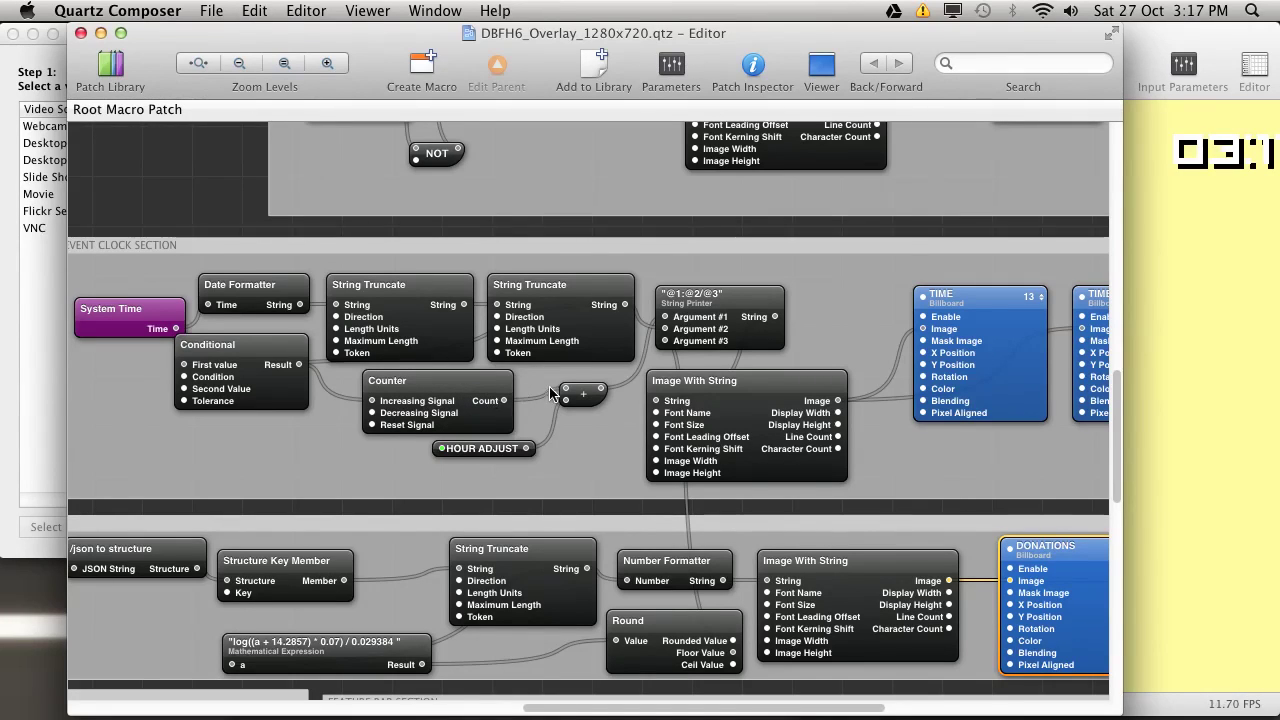
scroll(555, 420, "up", 2)
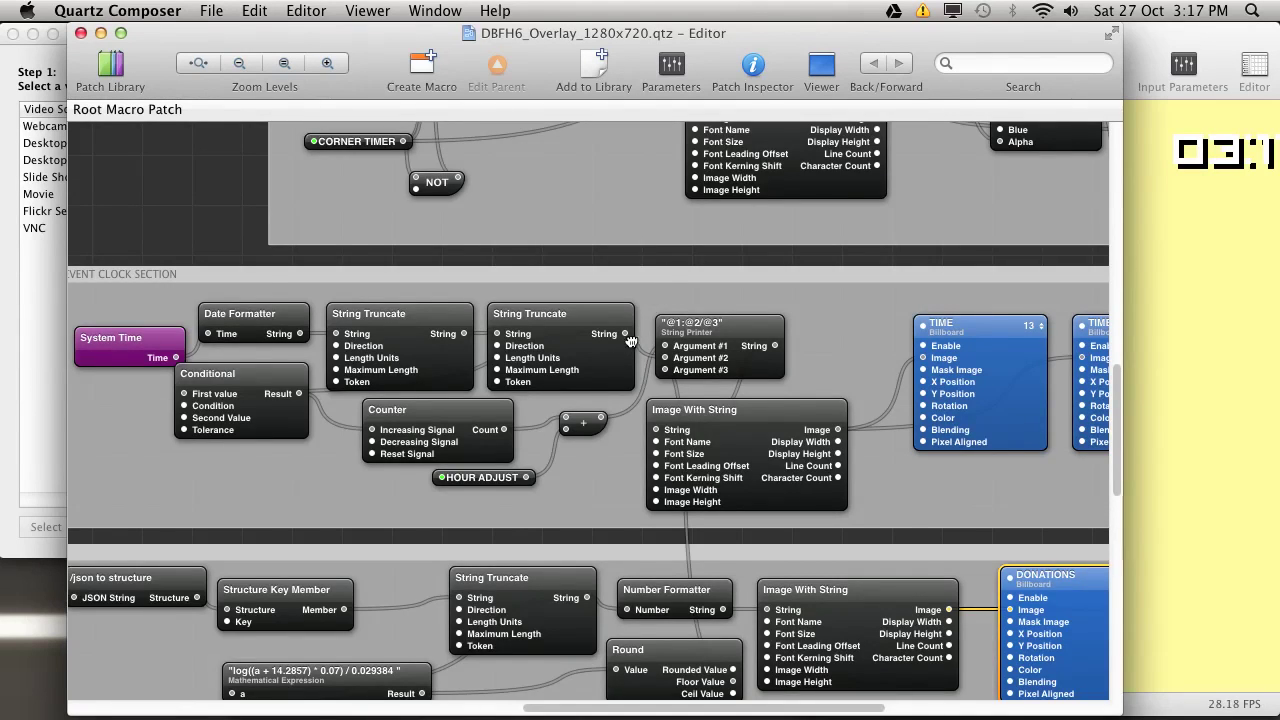
scroll(625, 360, "up", 5)
- Scroll up and right past the STOPWATCH billboards to SYSTEM TIME SECTION and CORNER BAR TIMER
scroll(615, 390, "up", 3)
scroll(640, 388, "right", 4)
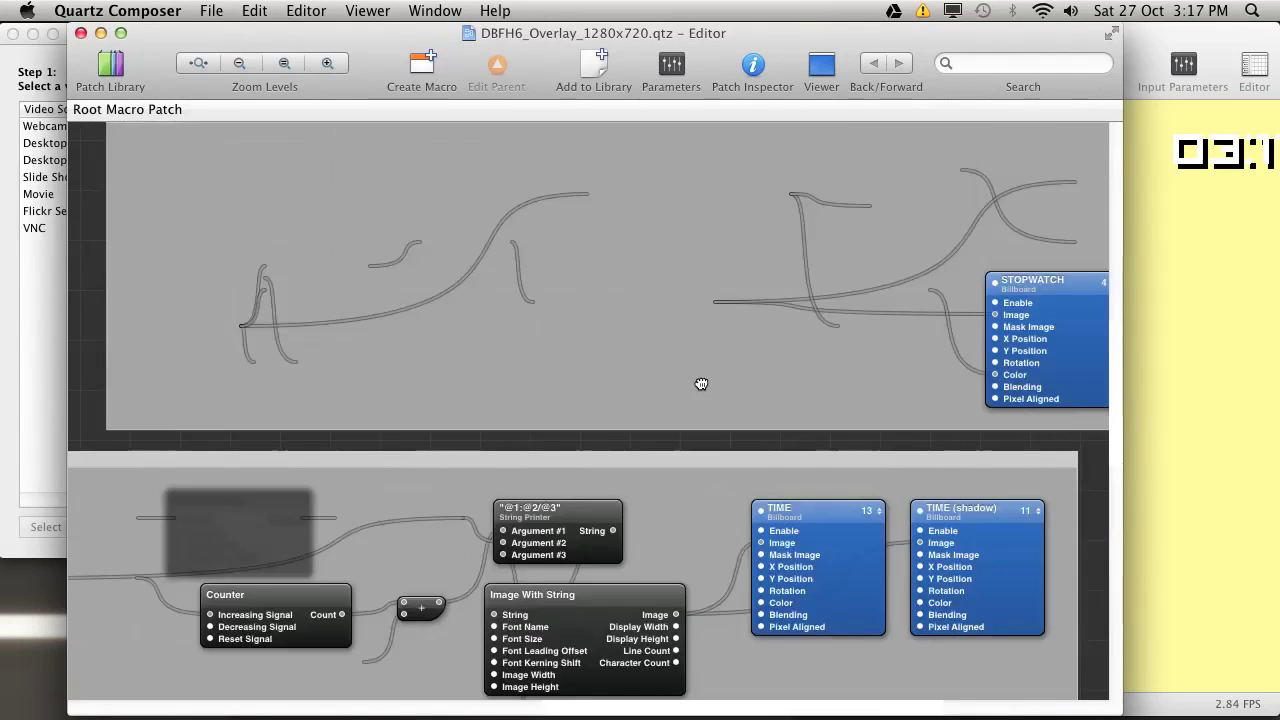
scroll(683, 384, "right", 4)
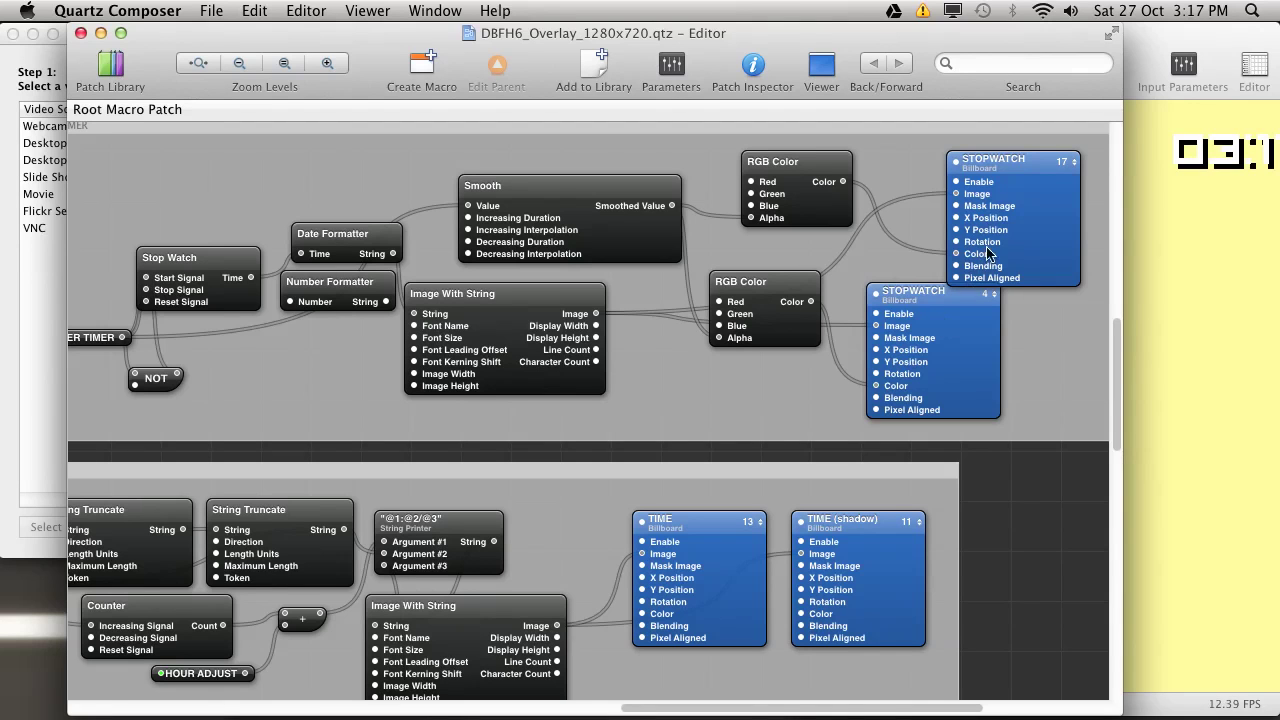
scroll(300, 250, "up", 3)
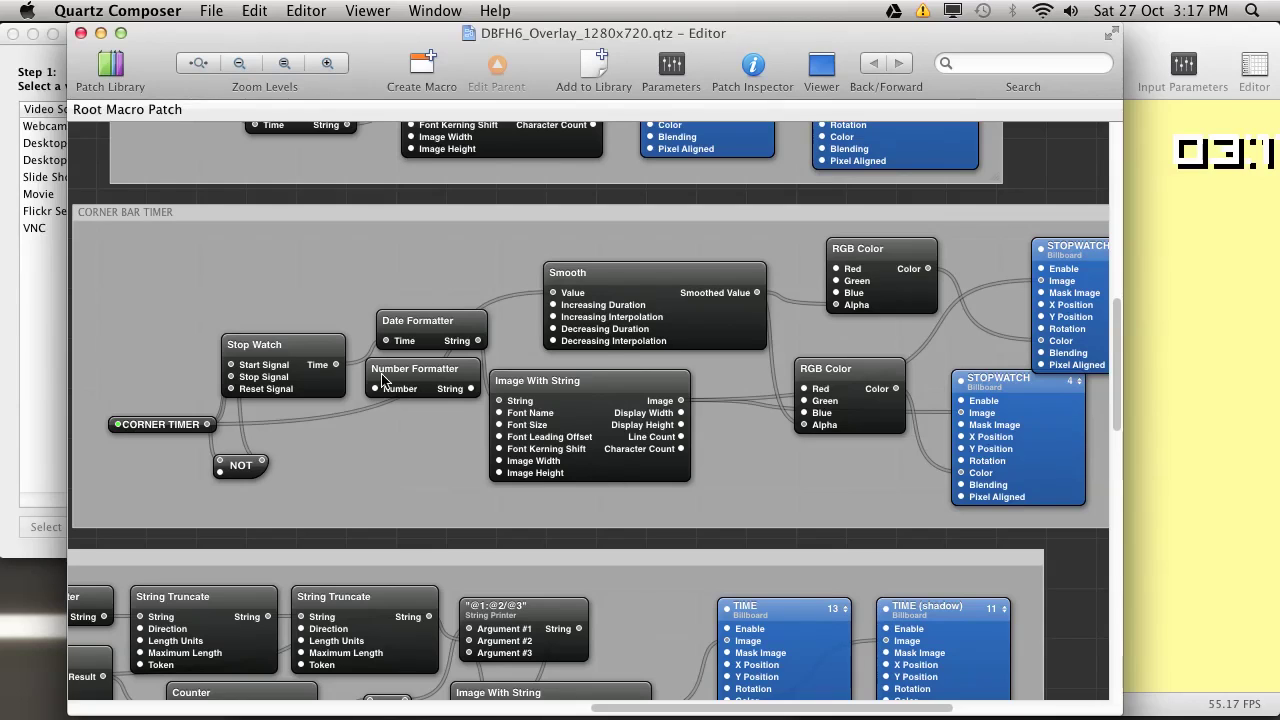
scroll(733, 345, "up", 4)
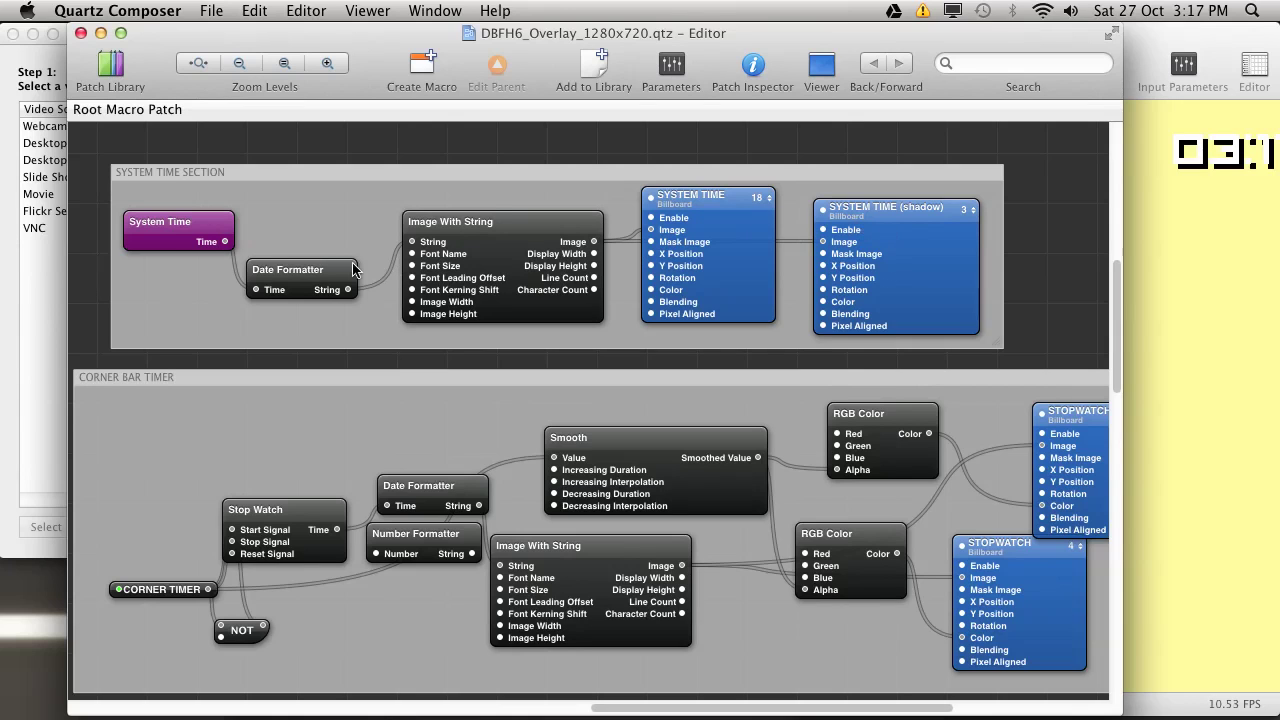
- Inspect System Time and Date Formatter, then select Image With String and the SYSTEM TIME (shadow) billboard
mouse_move(180, 236)
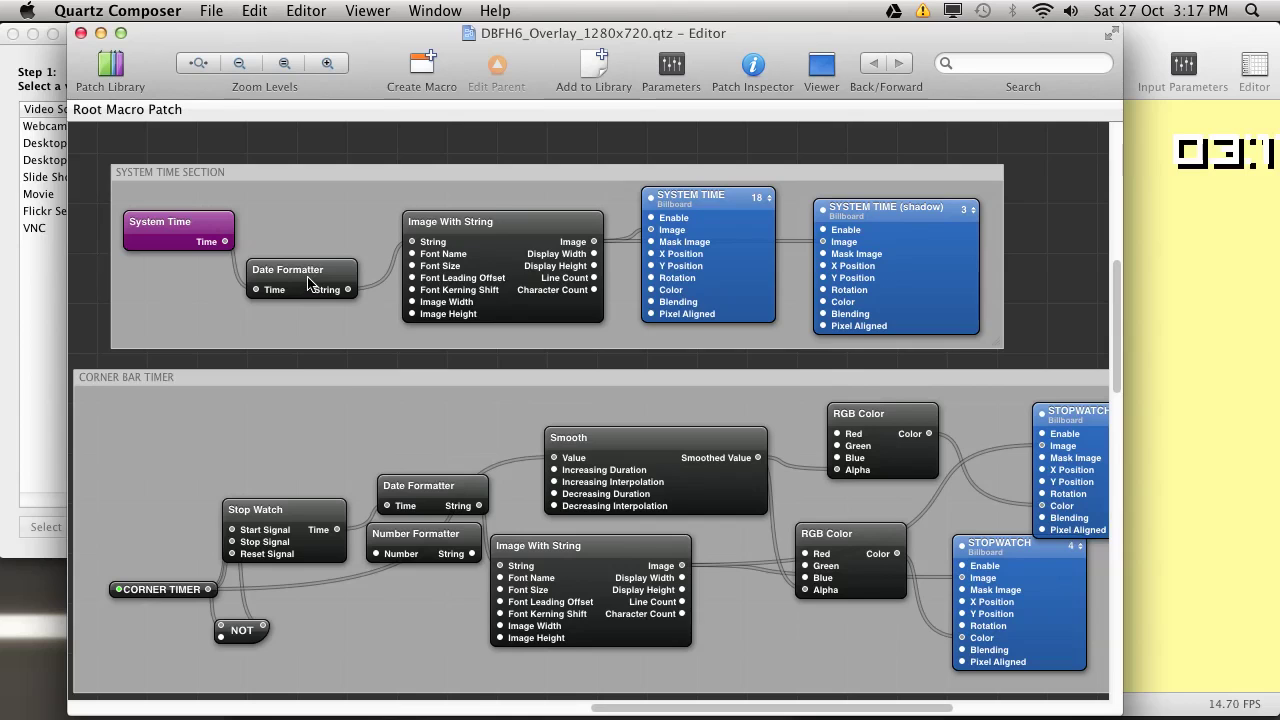
mouse_move(308, 283)
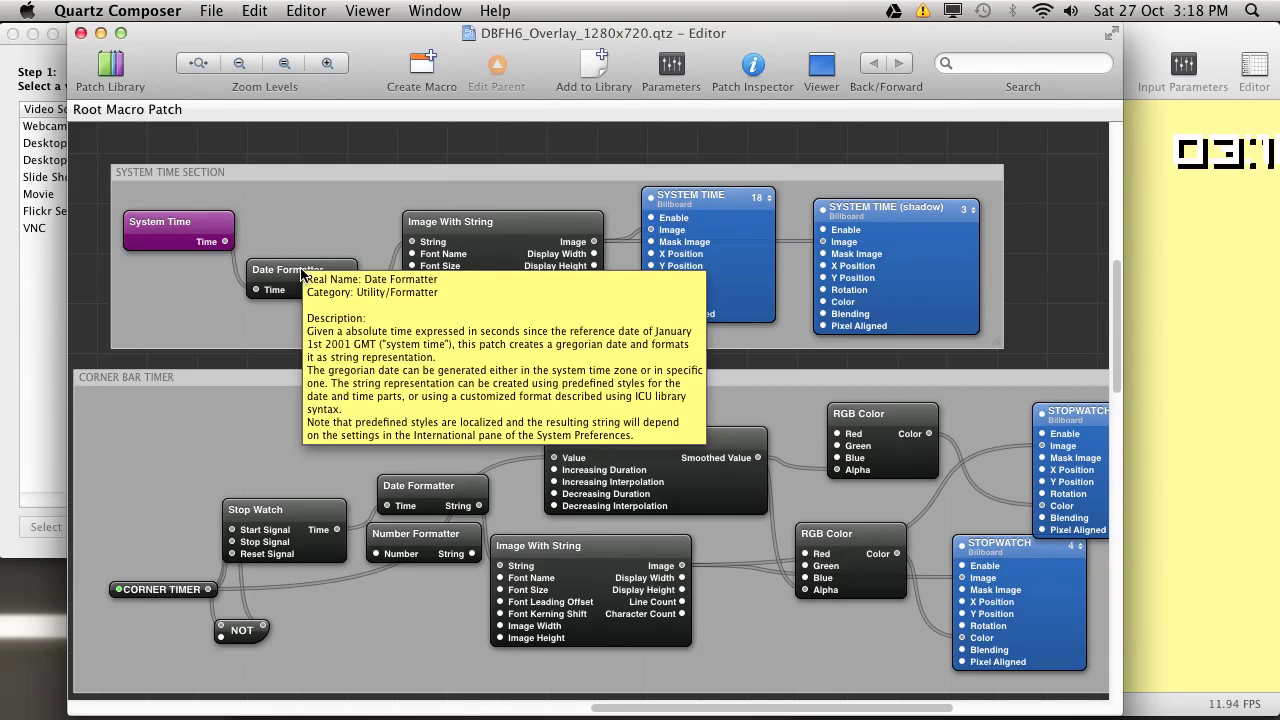
left_click(498, 232)
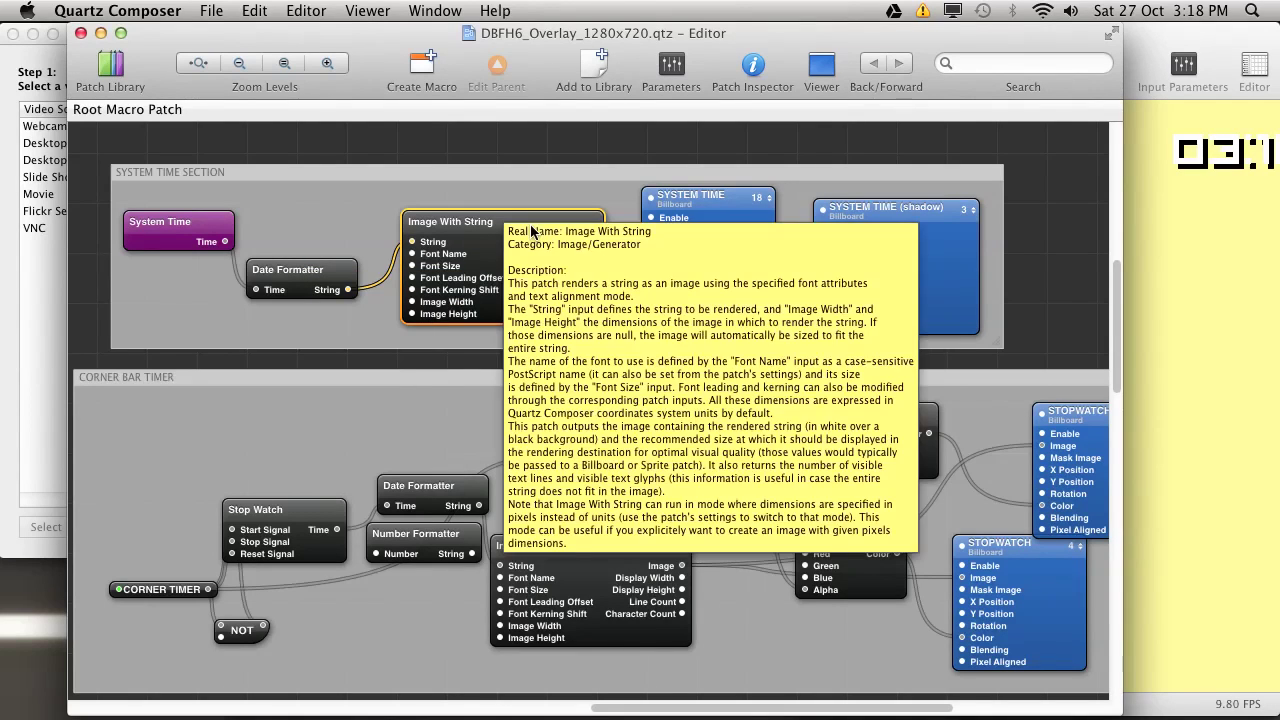
left_click(921, 209)
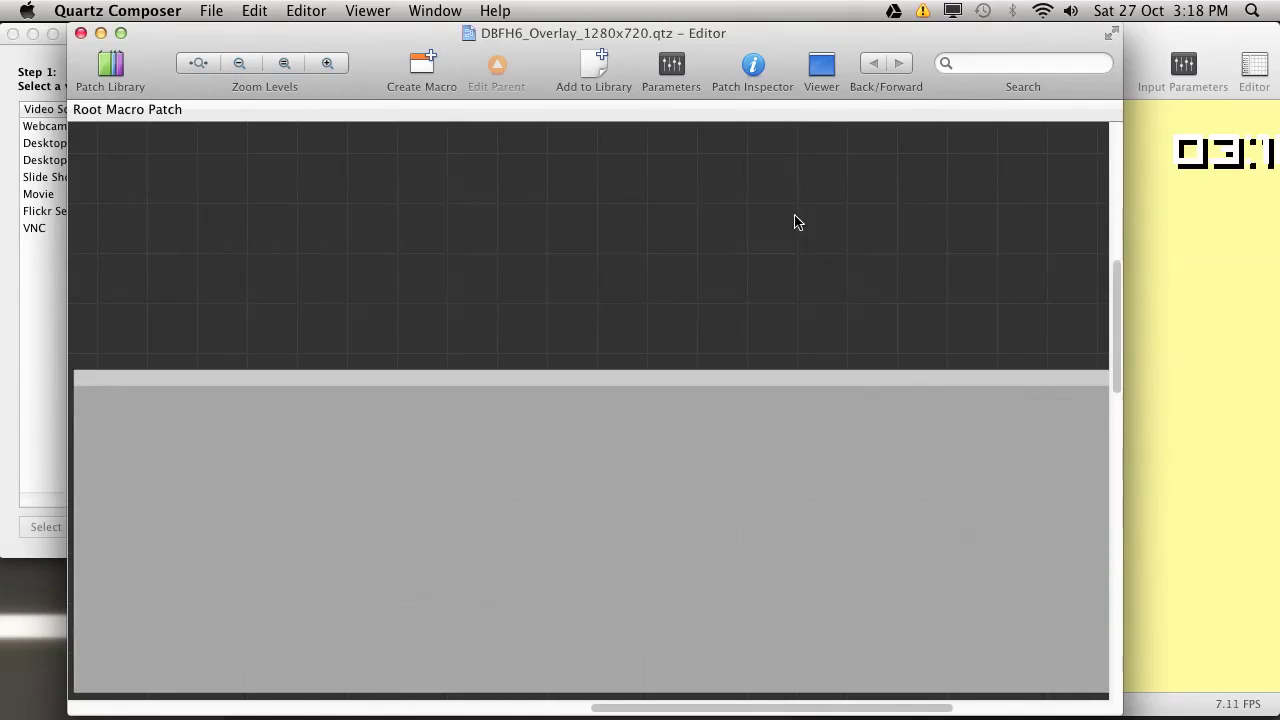
- Scroll up to the Cheevo Section with its RSS Importer and Get the Article patches
scroll(469, 233, "up", 5)
scroll(469, 233, "left", 5)
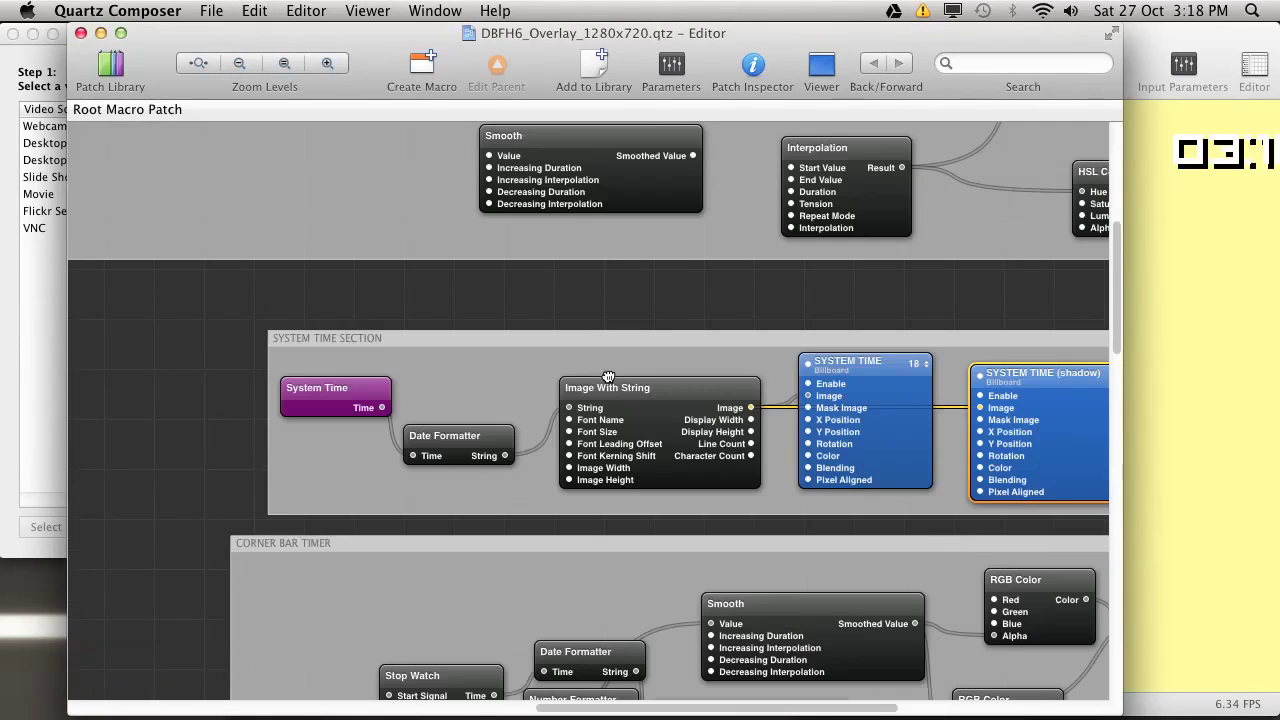
scroll(460, 353, "up", 5)
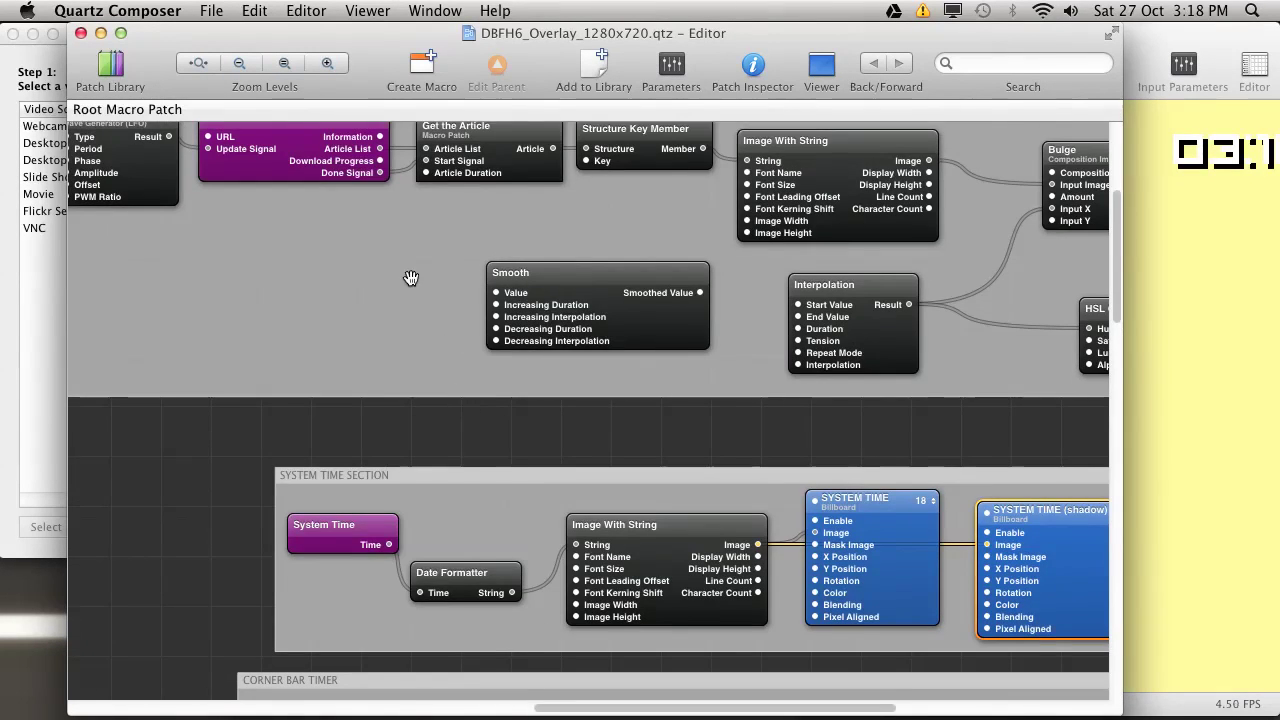
scroll(414, 277, "up", 4)
scroll(520, 380, "left", 5)
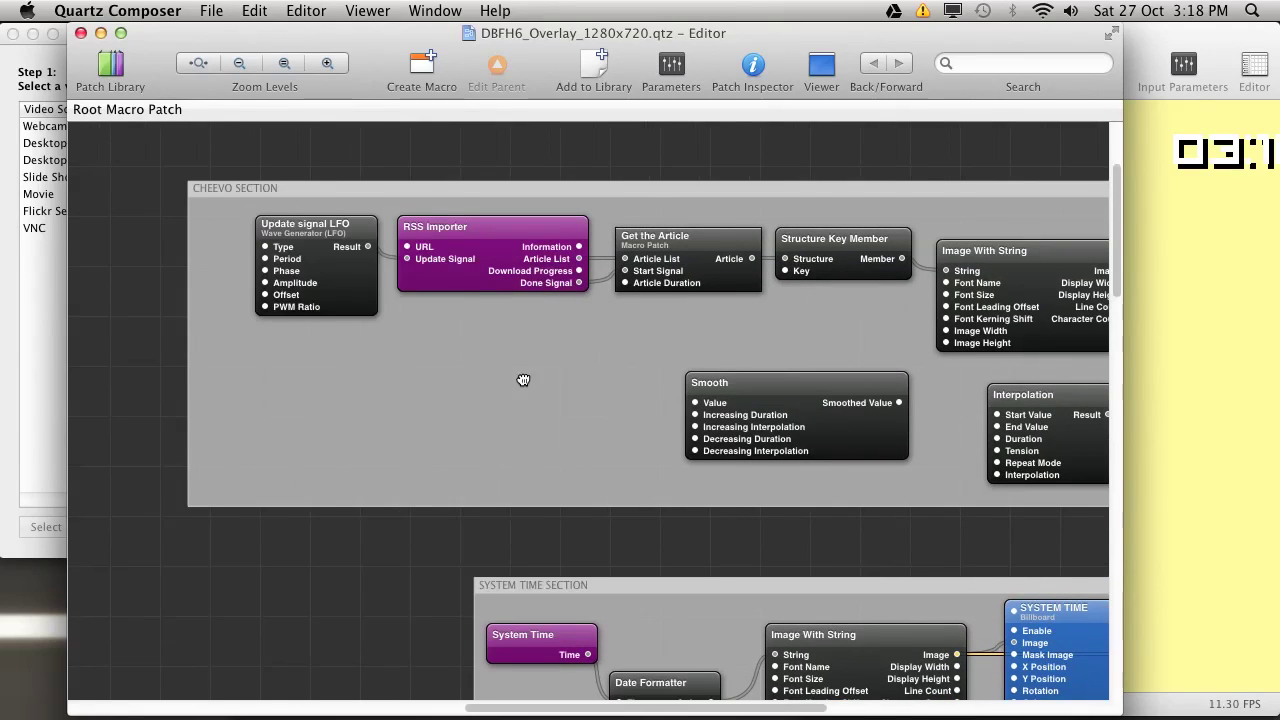
scroll(514, 380, "right", 3)
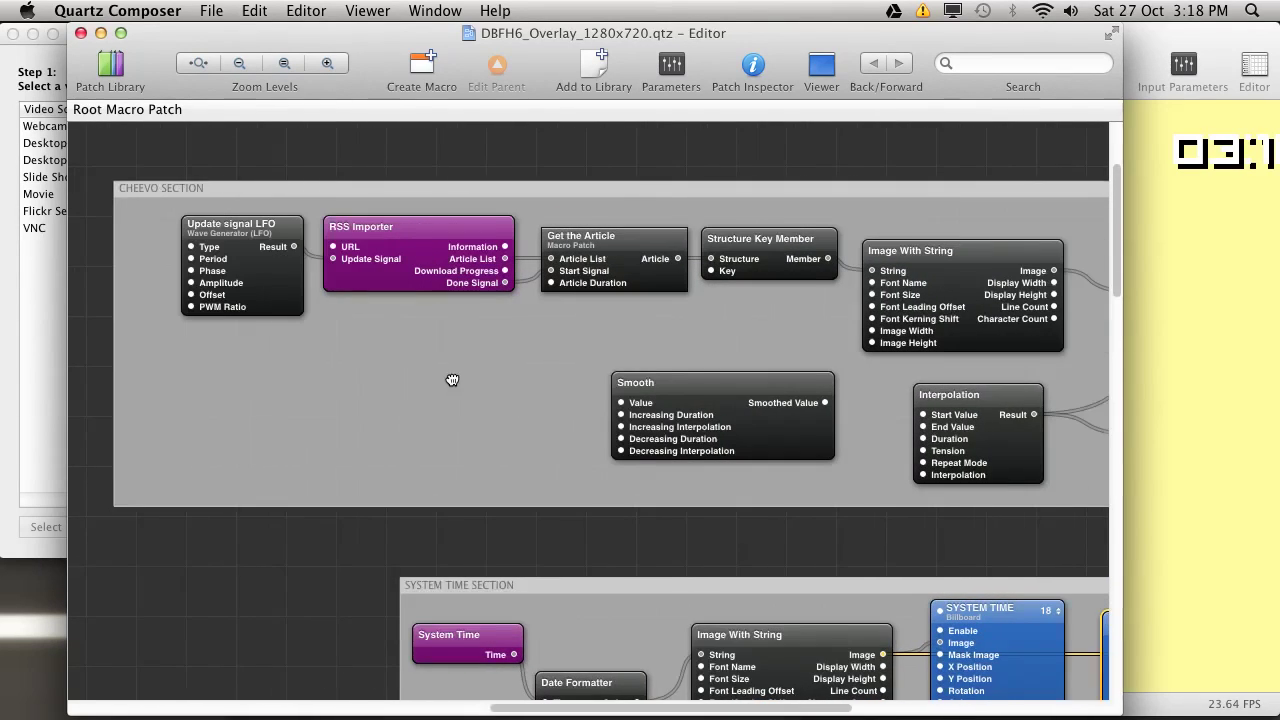
scroll(360, 374, "right", 3)
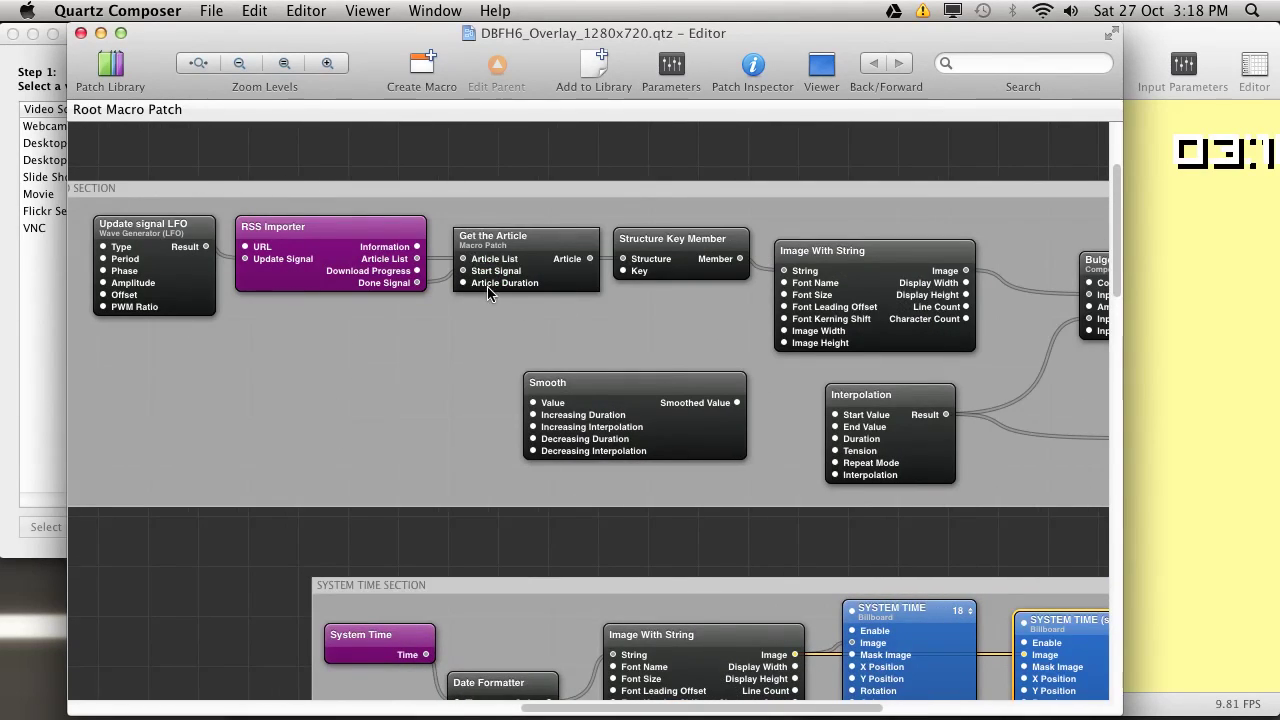
scroll(511, 327, "right", 2)
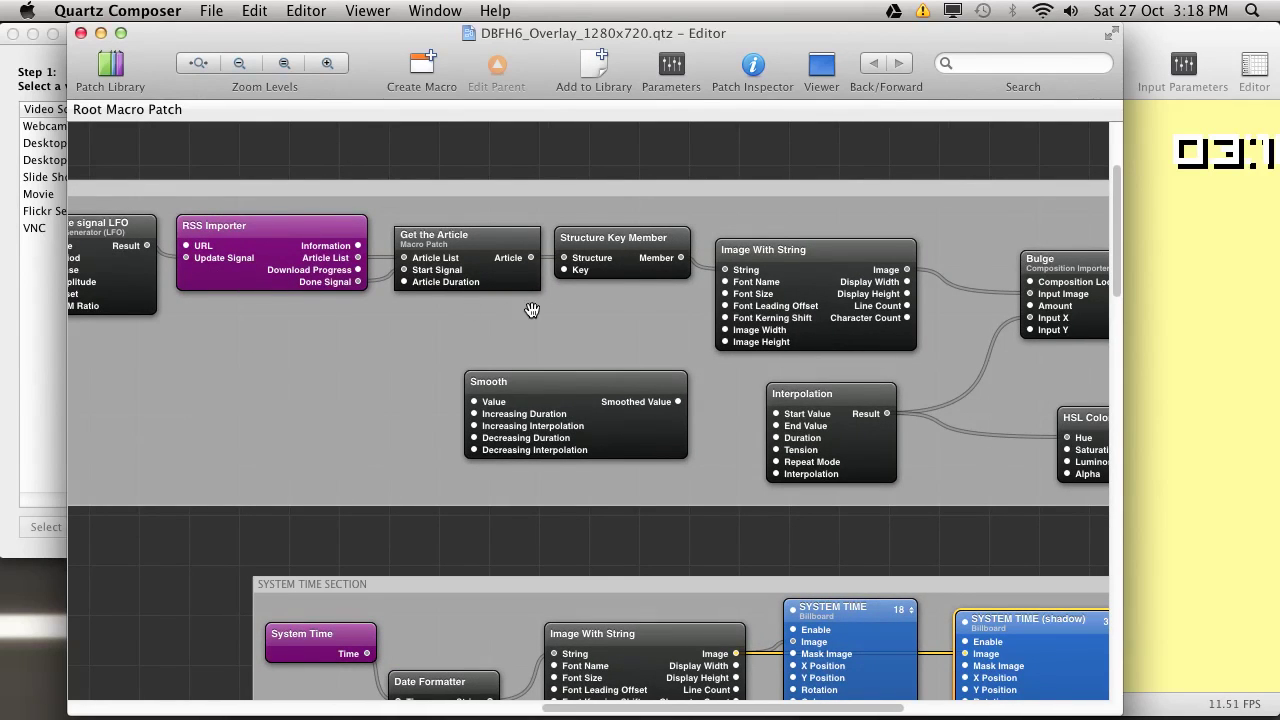
scroll(308, 262, "right", 5)
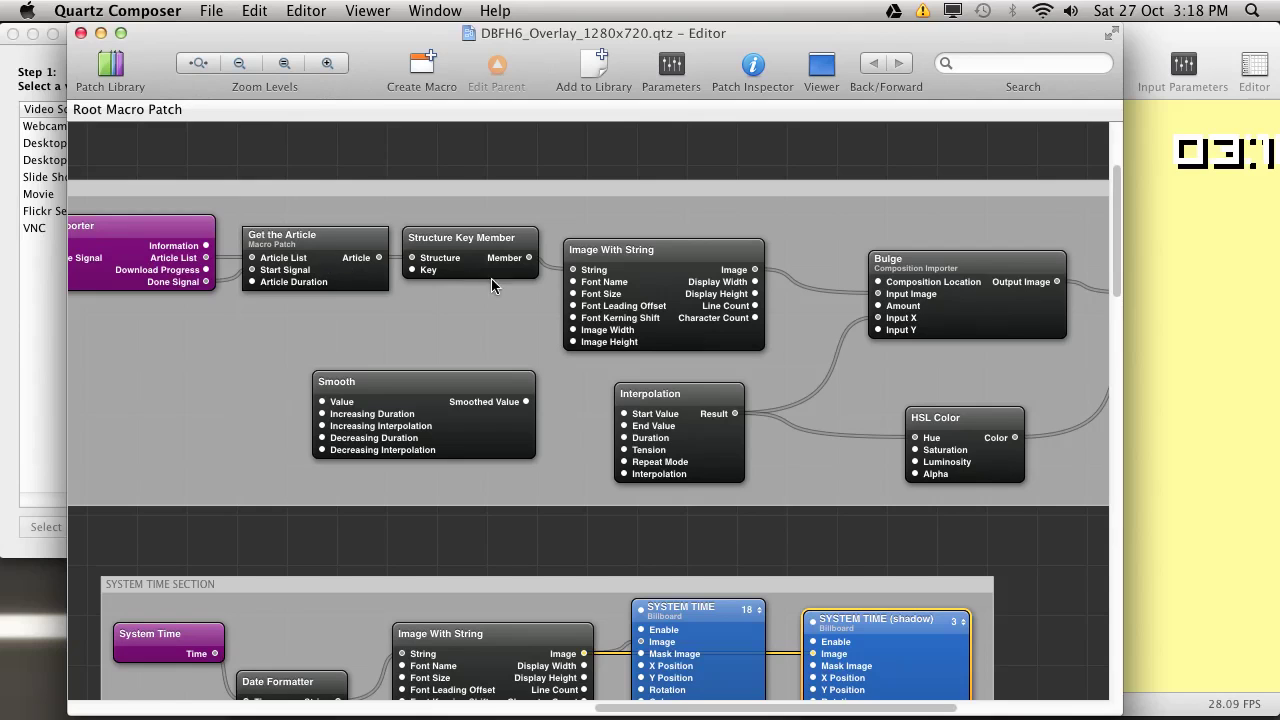
scroll(583, 240, "right", 3)
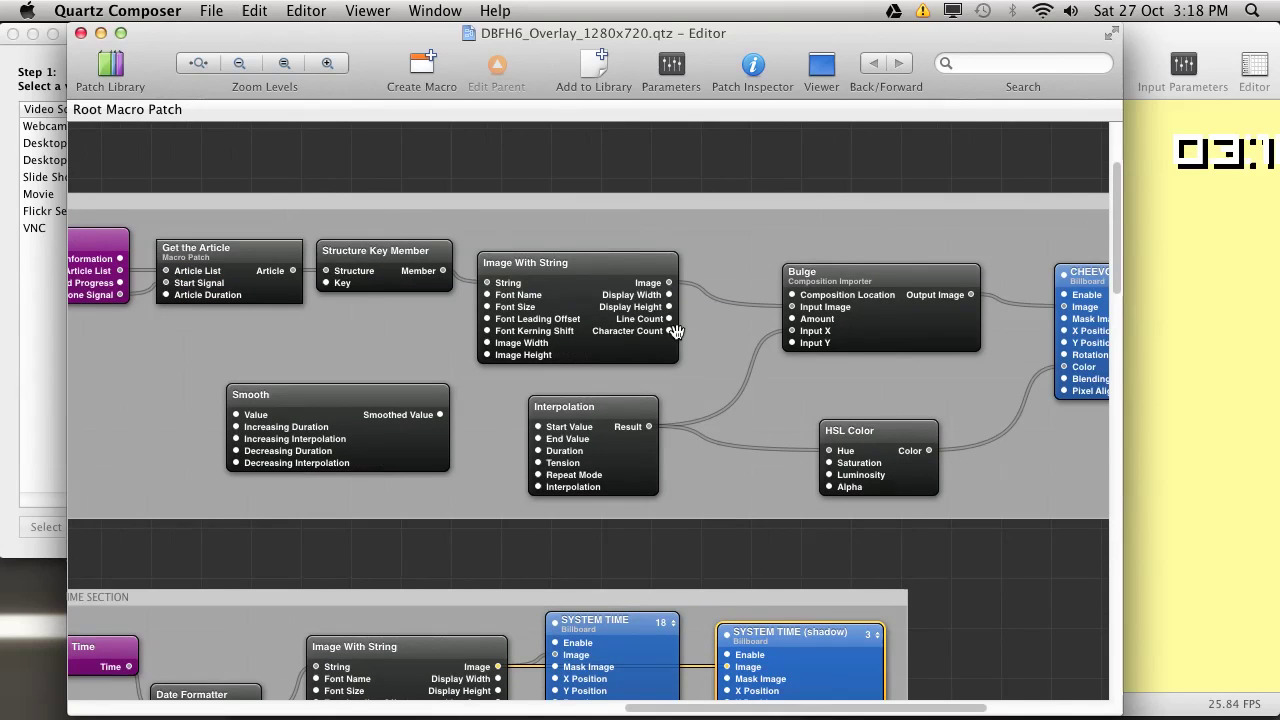
scroll(709, 331, "right", 3)
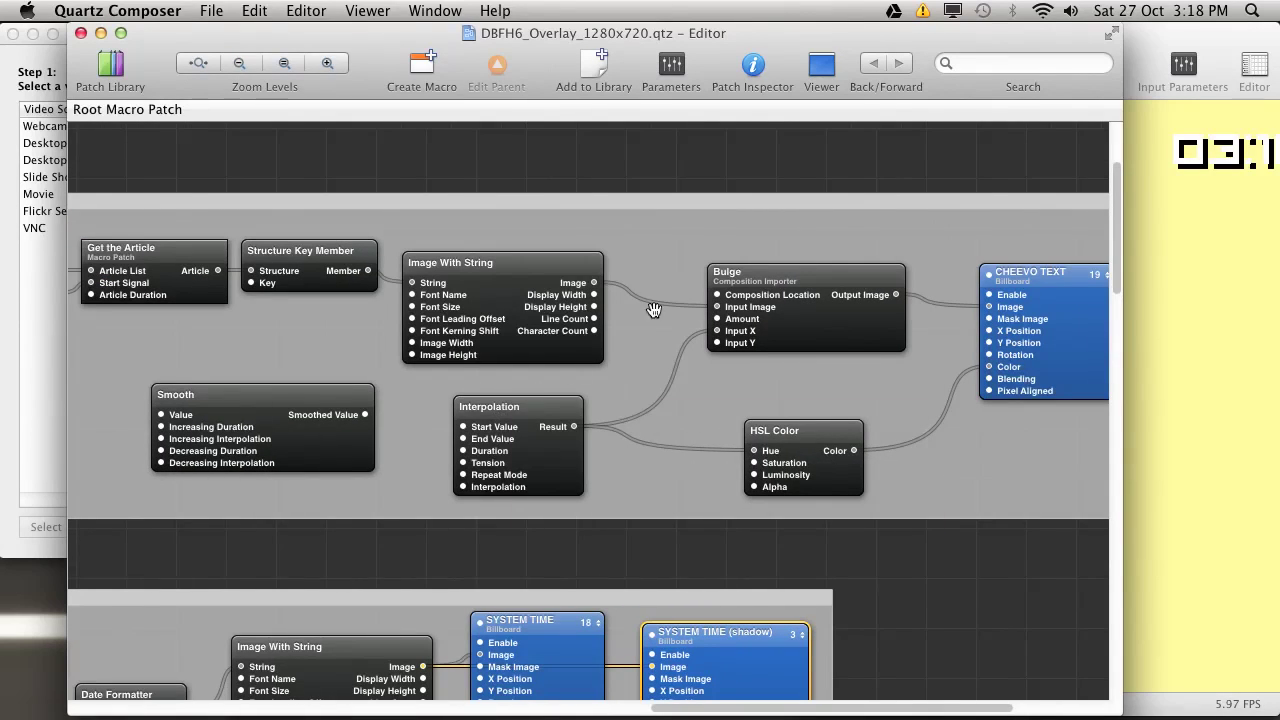
left_click_drag(900, 249, 721, 310)
scroll(721, 310, "right", 1)
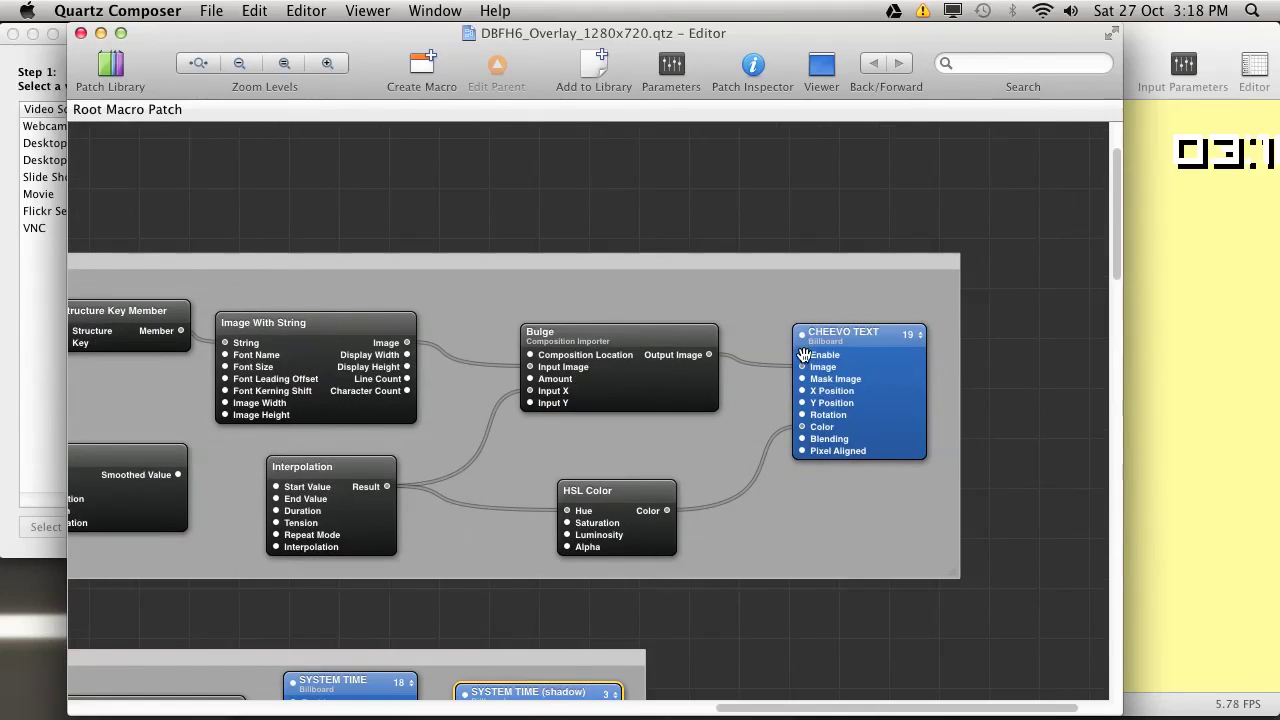
mouse_move(805, 360)
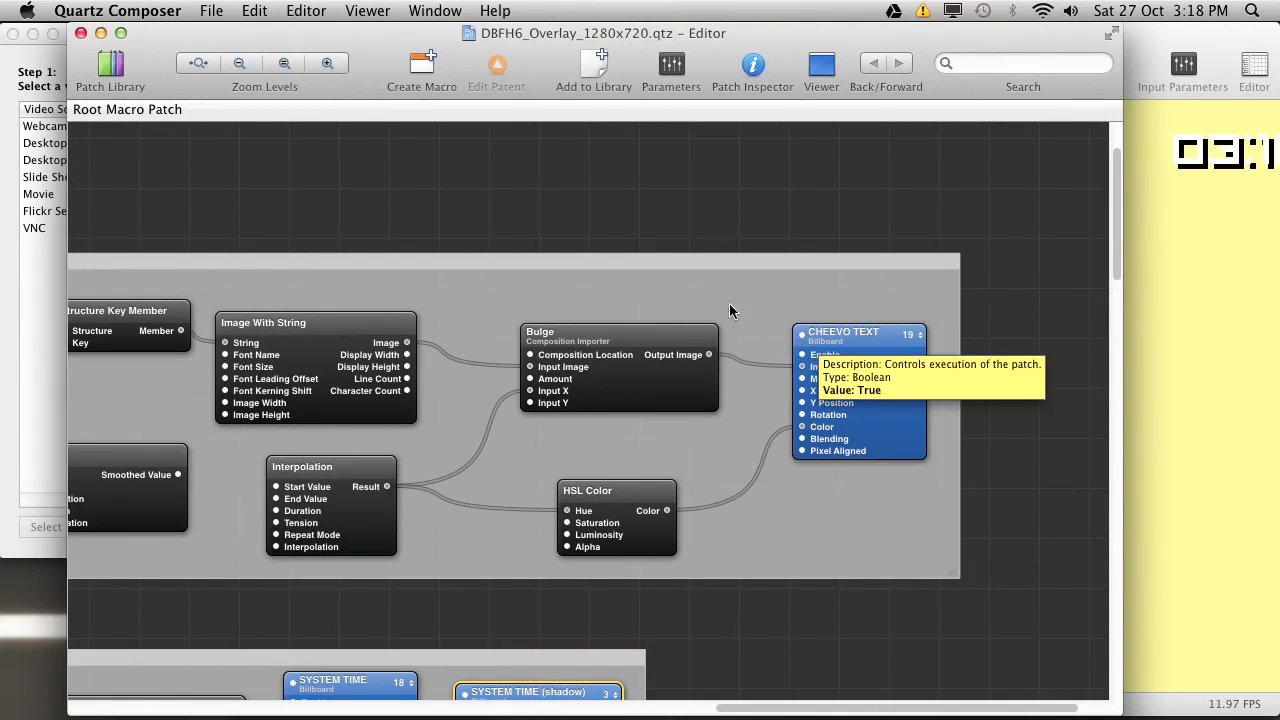
scroll(546, 283, "left", 5)
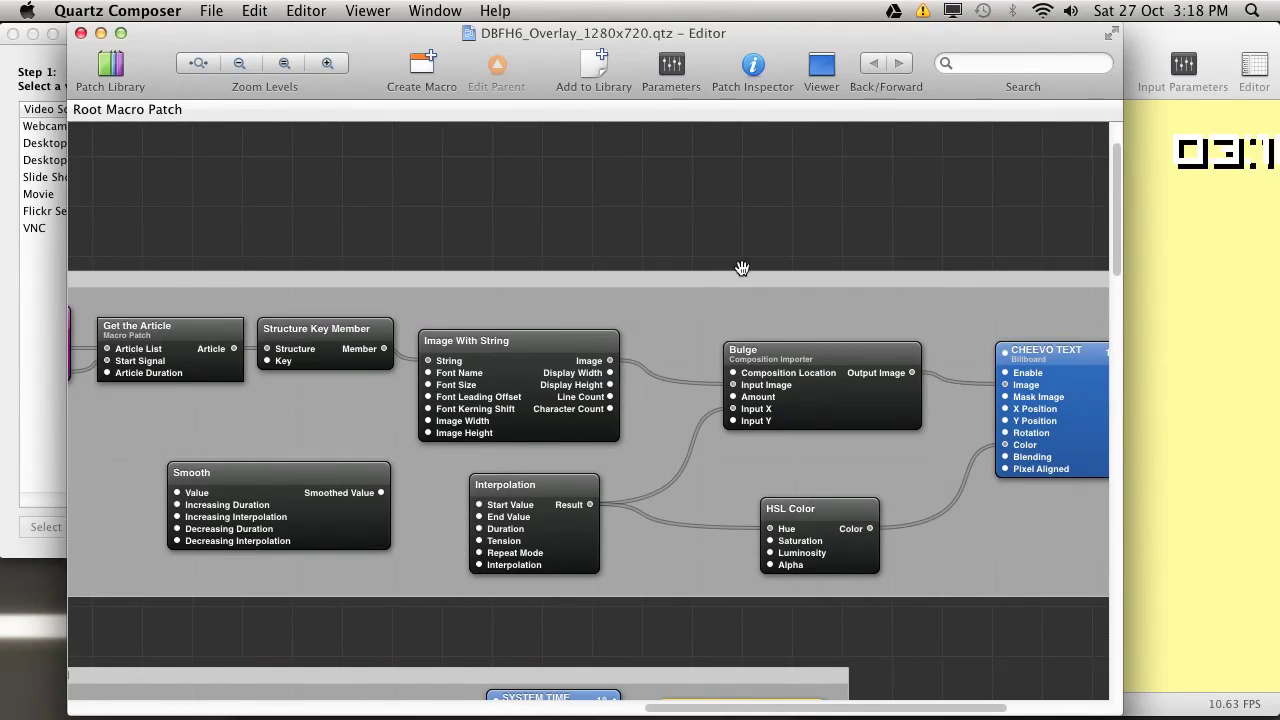
key("super+minus")
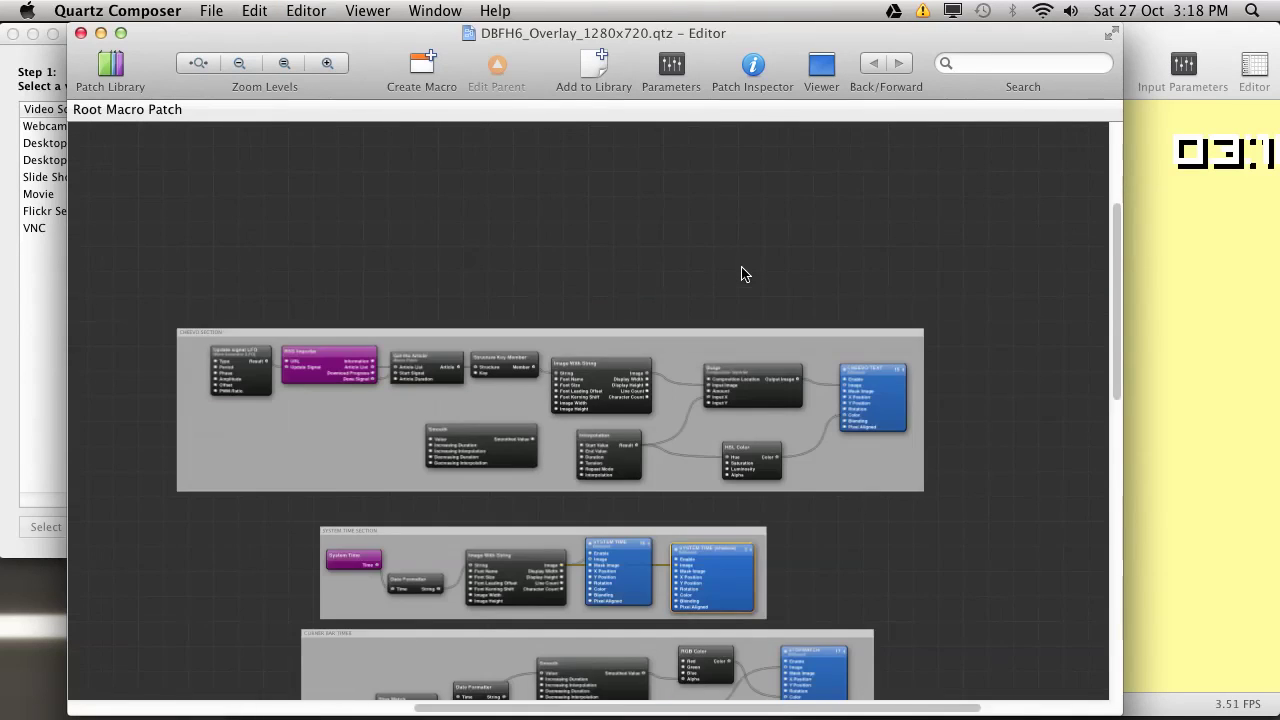
key("super+minus")
left_click_drag(475, 372, 535, 316)
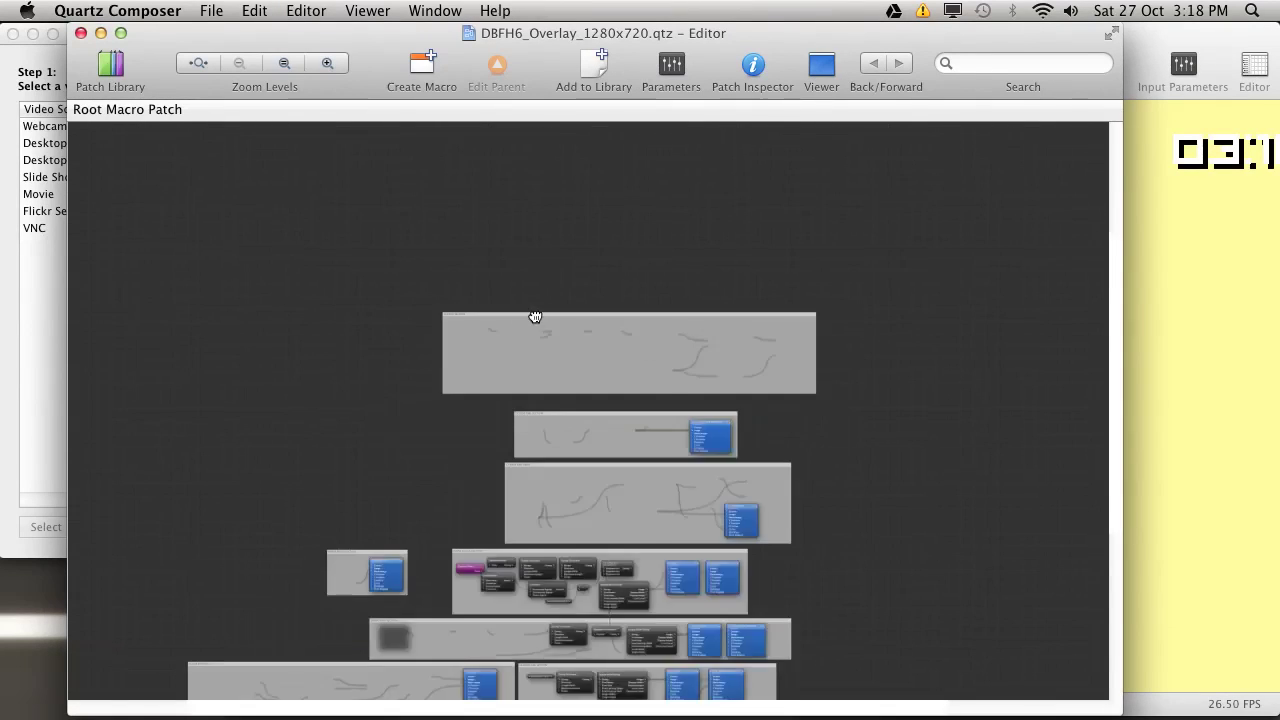
scroll(478, 309, "down", 5)
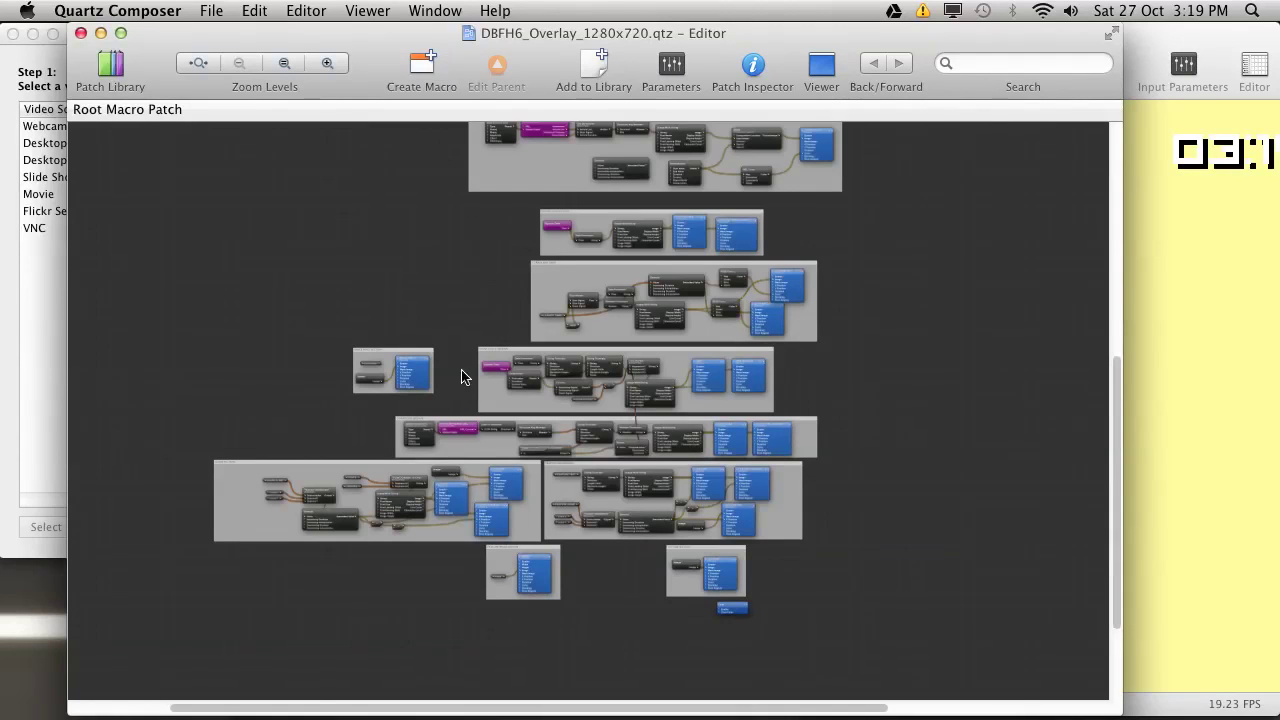
left_click(461, 376)
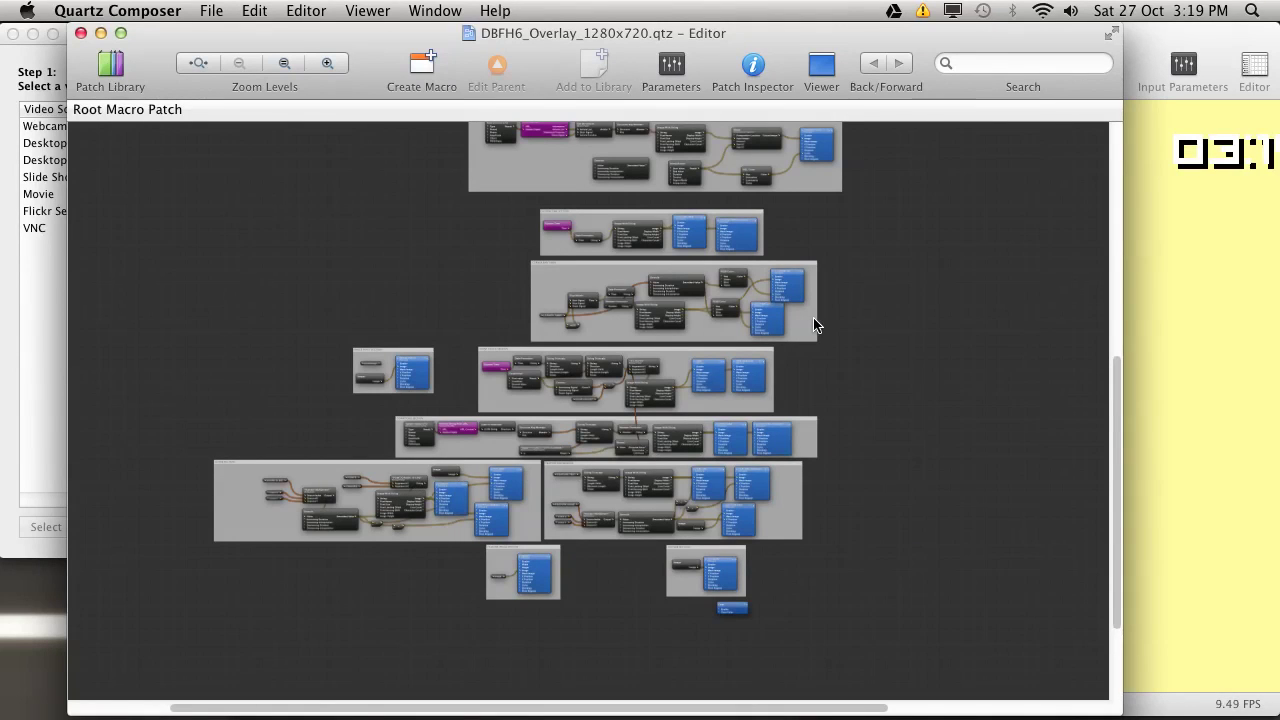
key("super+Tab")
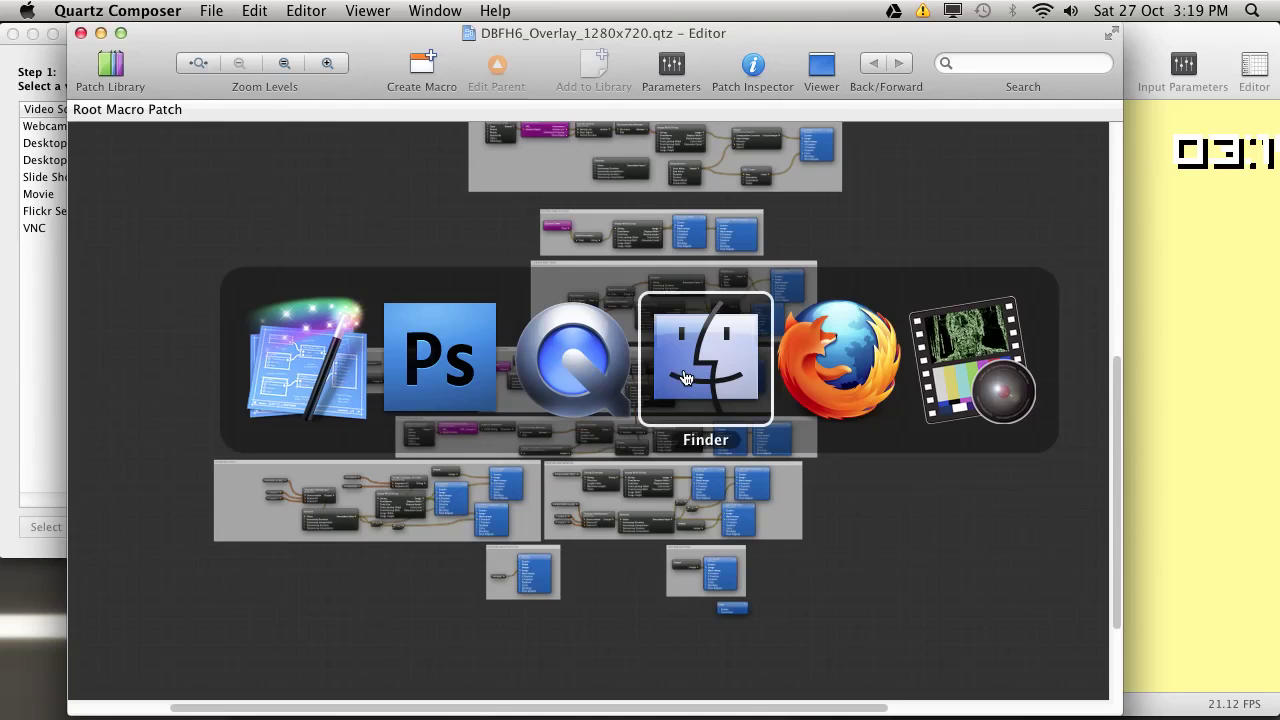
- Switch through Finder to CamTwist and deselect the overlay effect in use
left_click(686, 377)
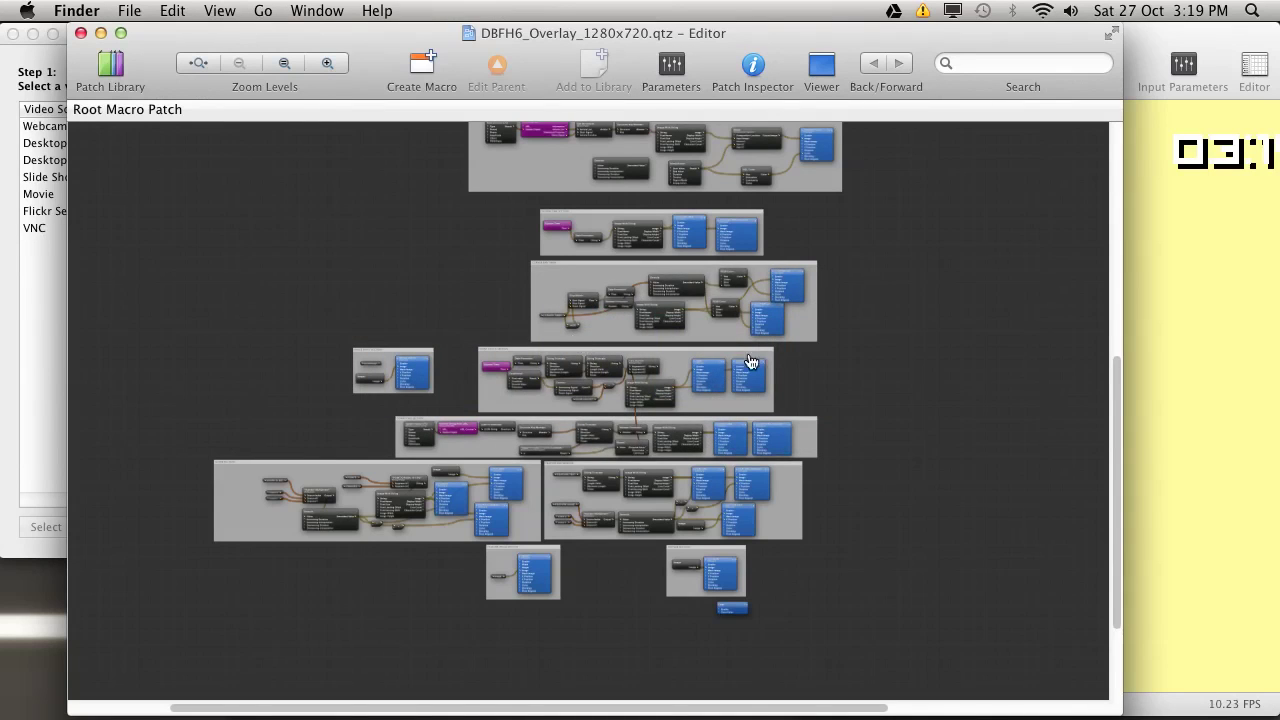
key("super+Tab")
left_click(961, 365)
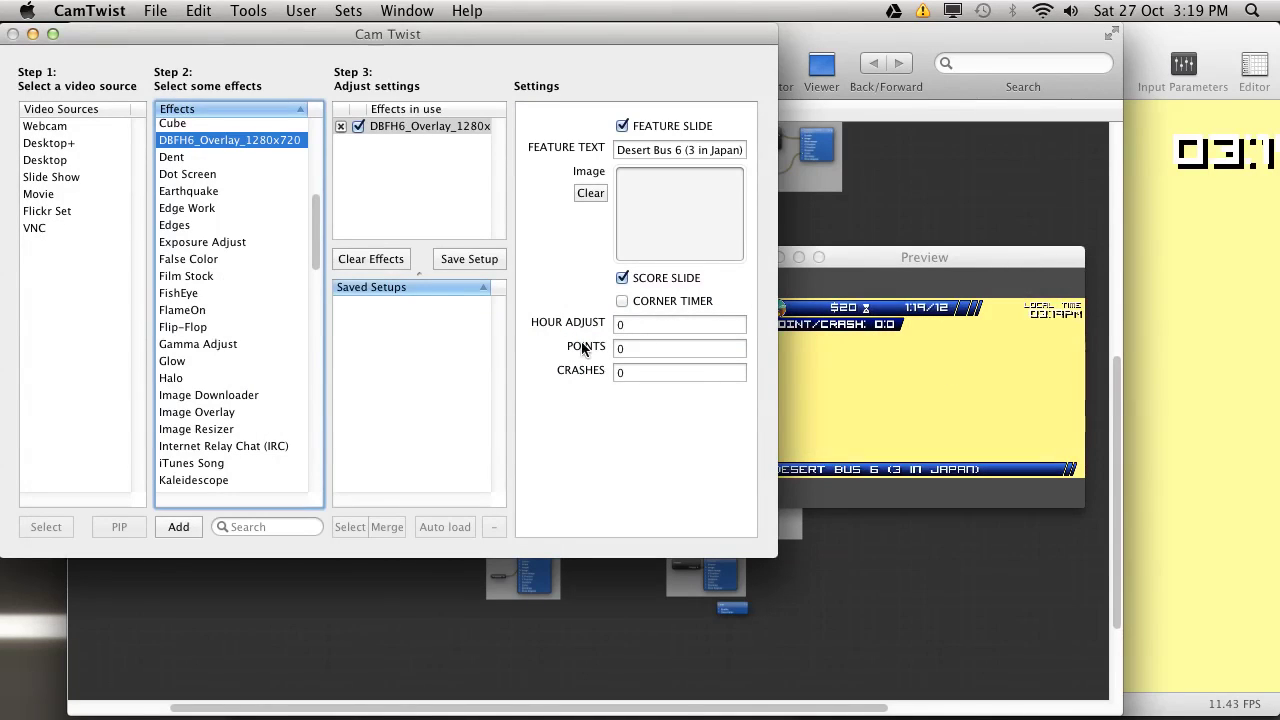
left_click(405, 150)
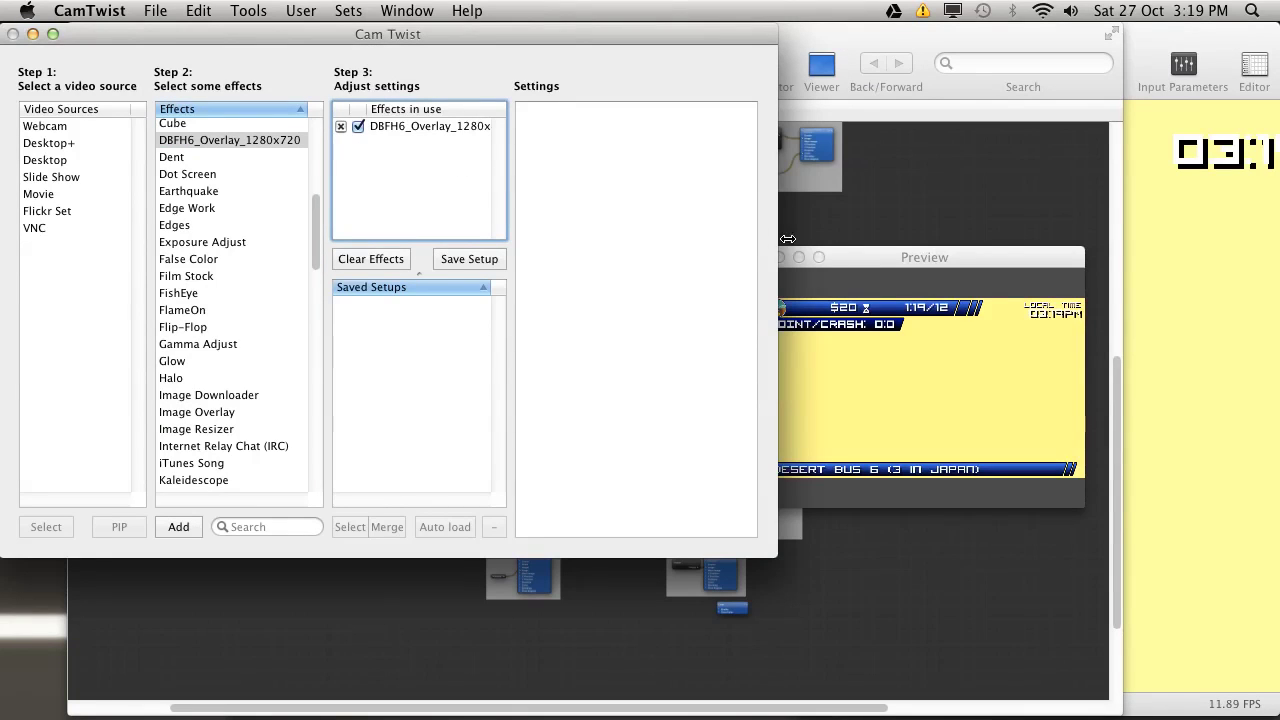
- Position the Preview window to the right of the CamTwist window
left_click_drag(855, 259, 943, 193)
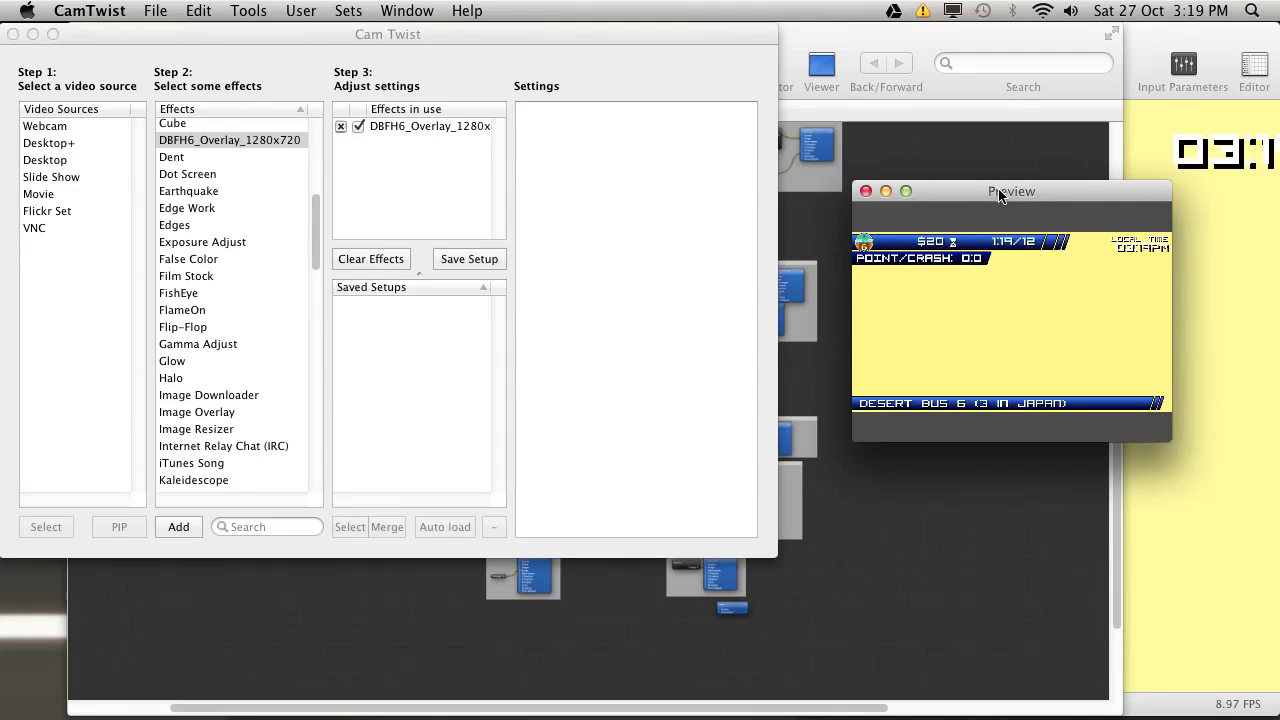
left_click_drag(1000, 191, 719, 160)
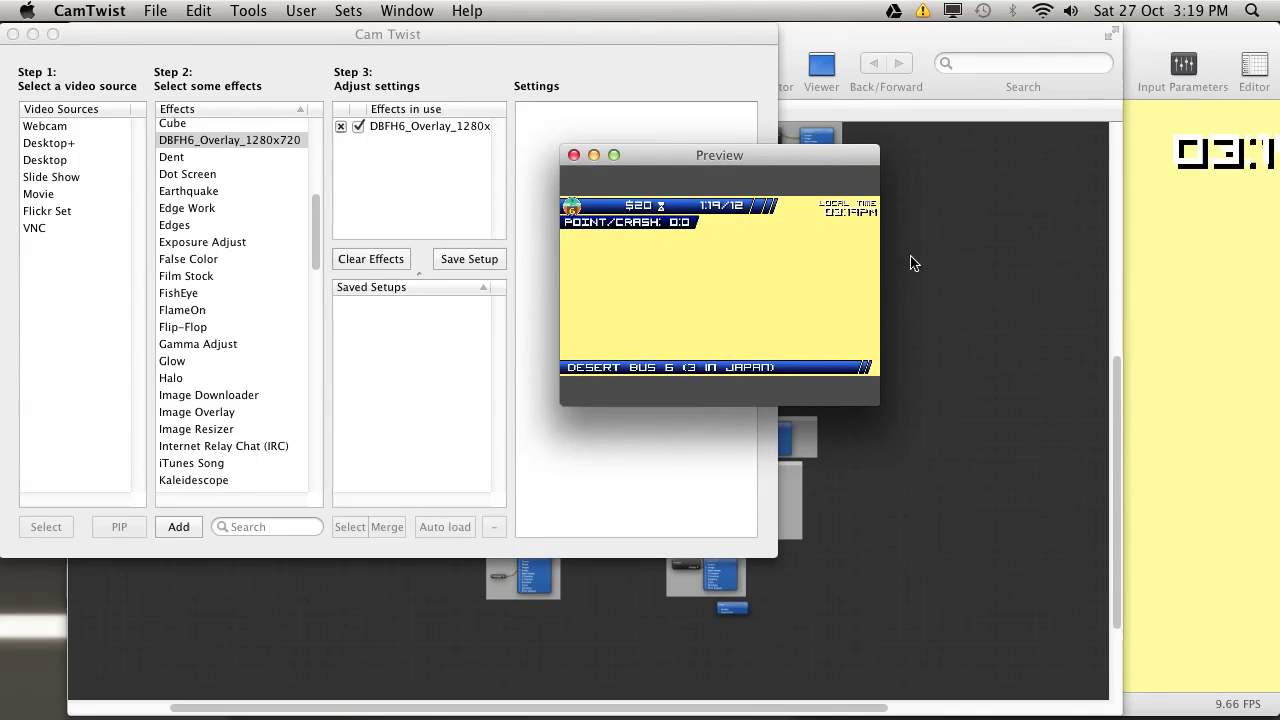
left_click_drag(726, 160, 893, 172)
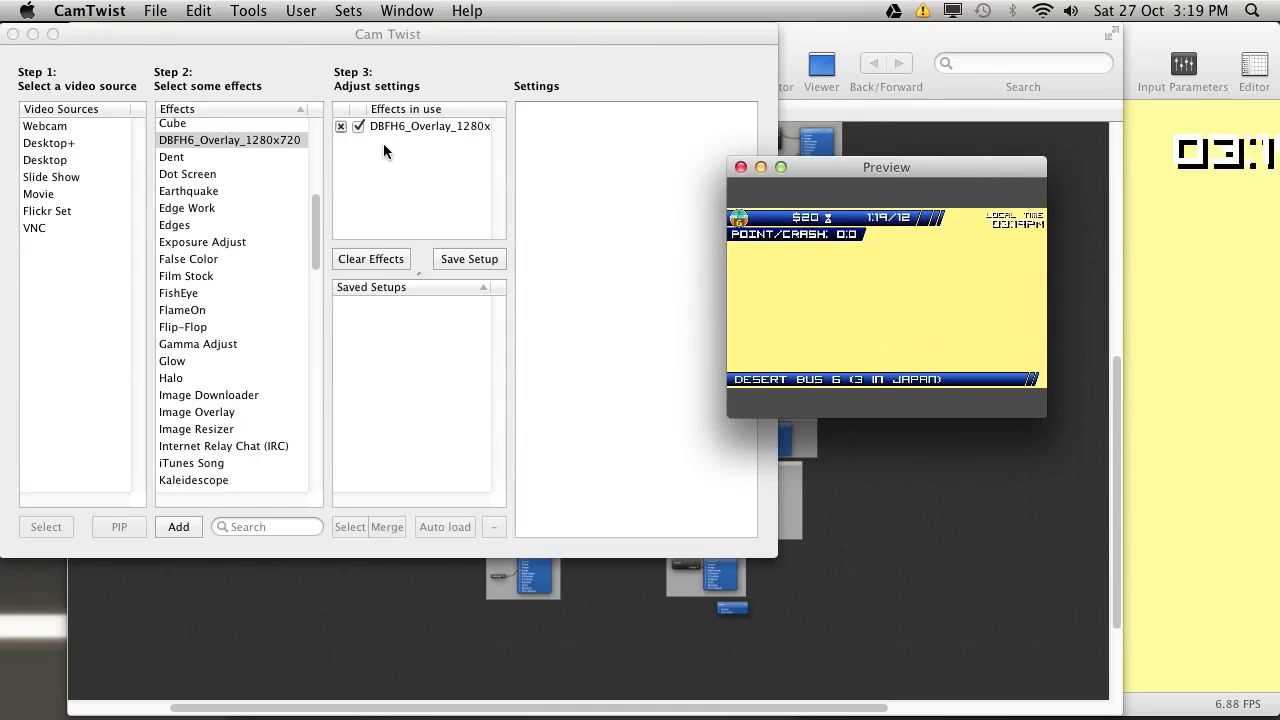
left_click(415, 130)
- Set DBFH6_Overlay's feature text to 'this is how it works', then toggle Score Slide and Feature Slide
left_click(428, 127)
left_click_drag(775, 157, 861, 160)
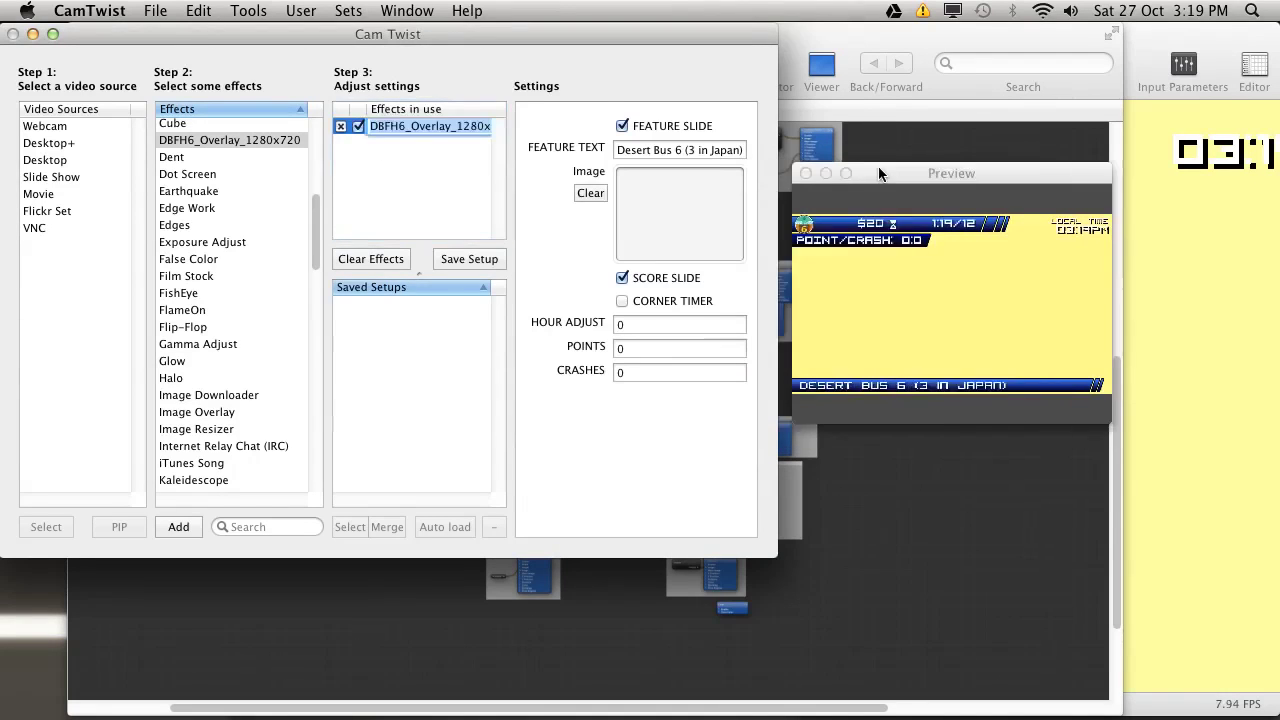
left_click(689, 155)
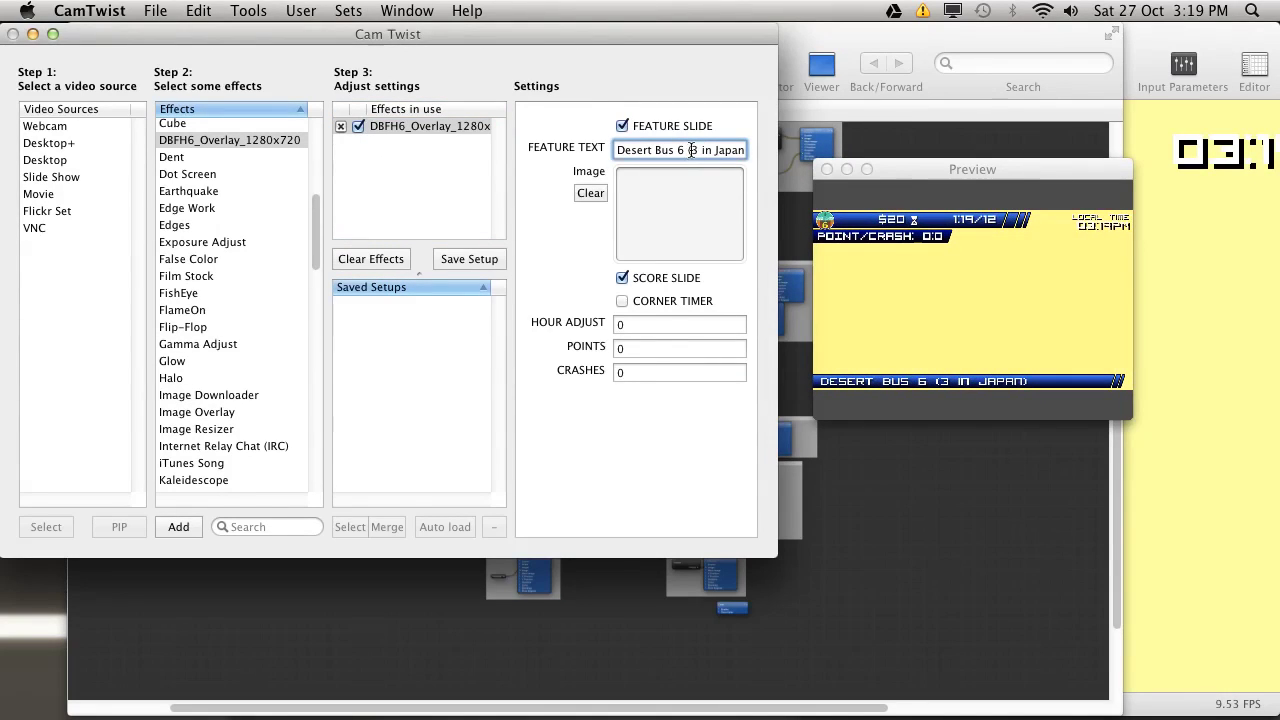
key("super+a")
type("this is how it works")
key("Return")
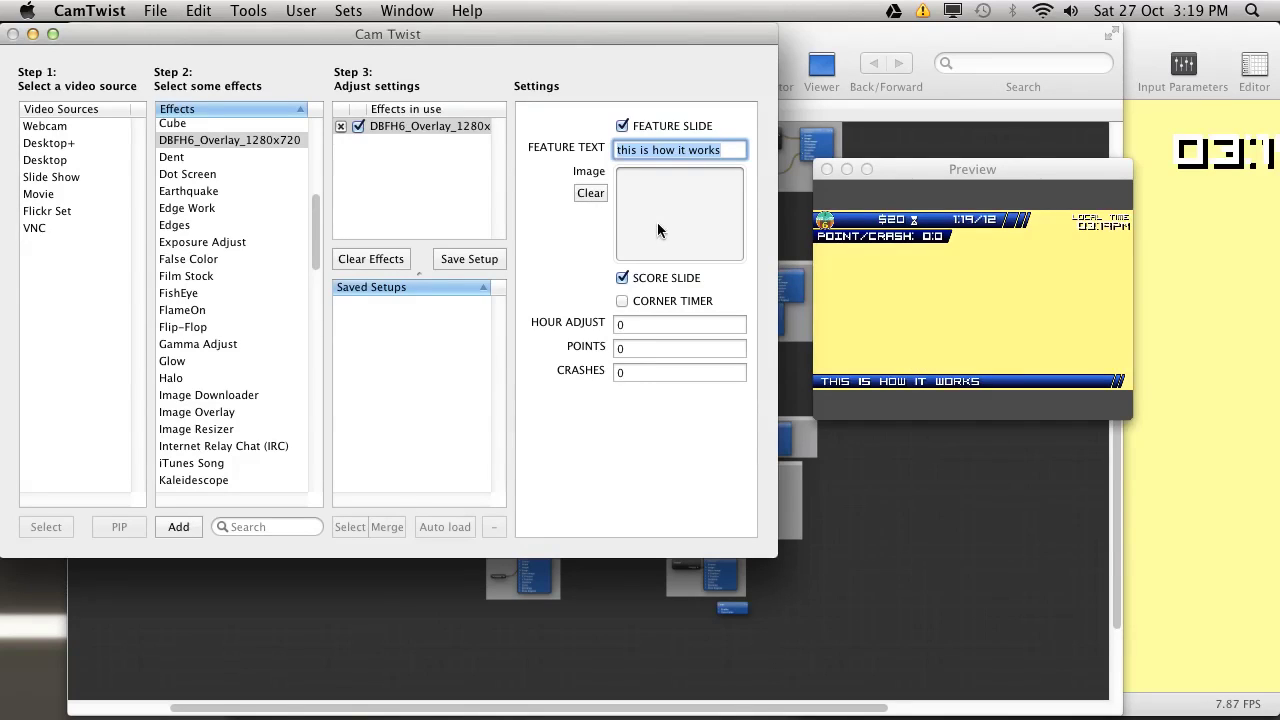
left_click(622, 279)
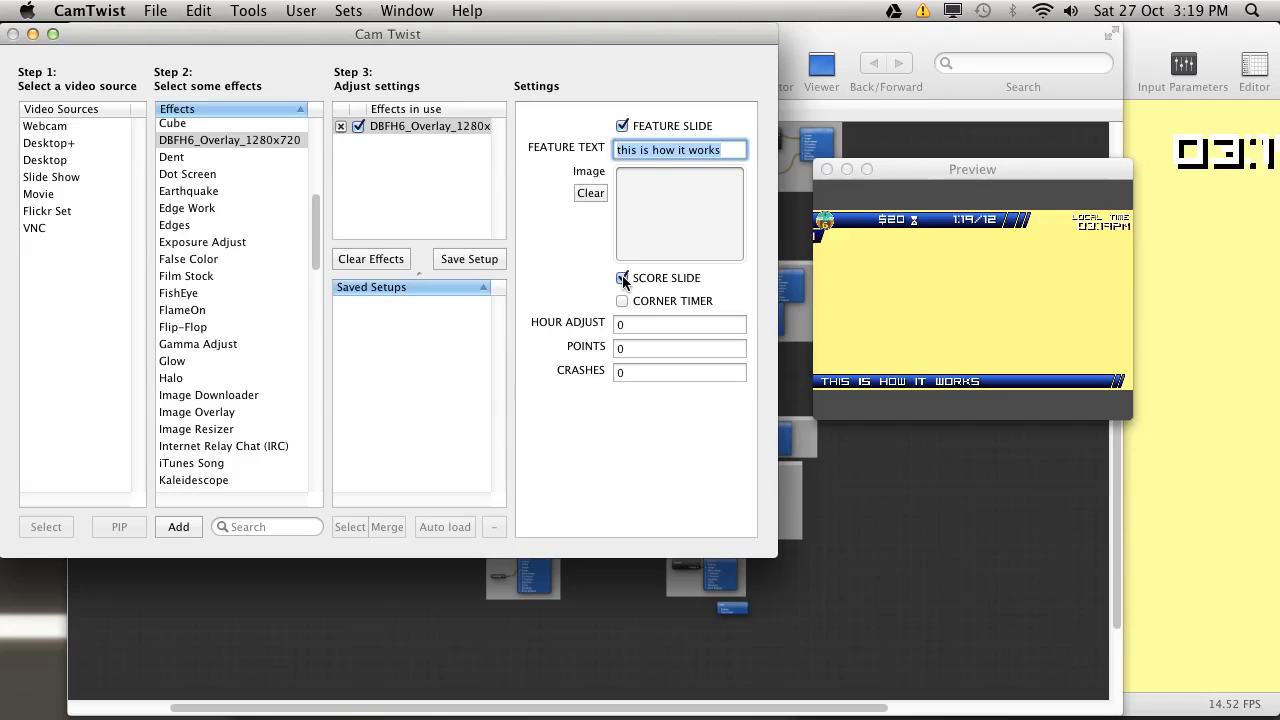
left_click(624, 126)
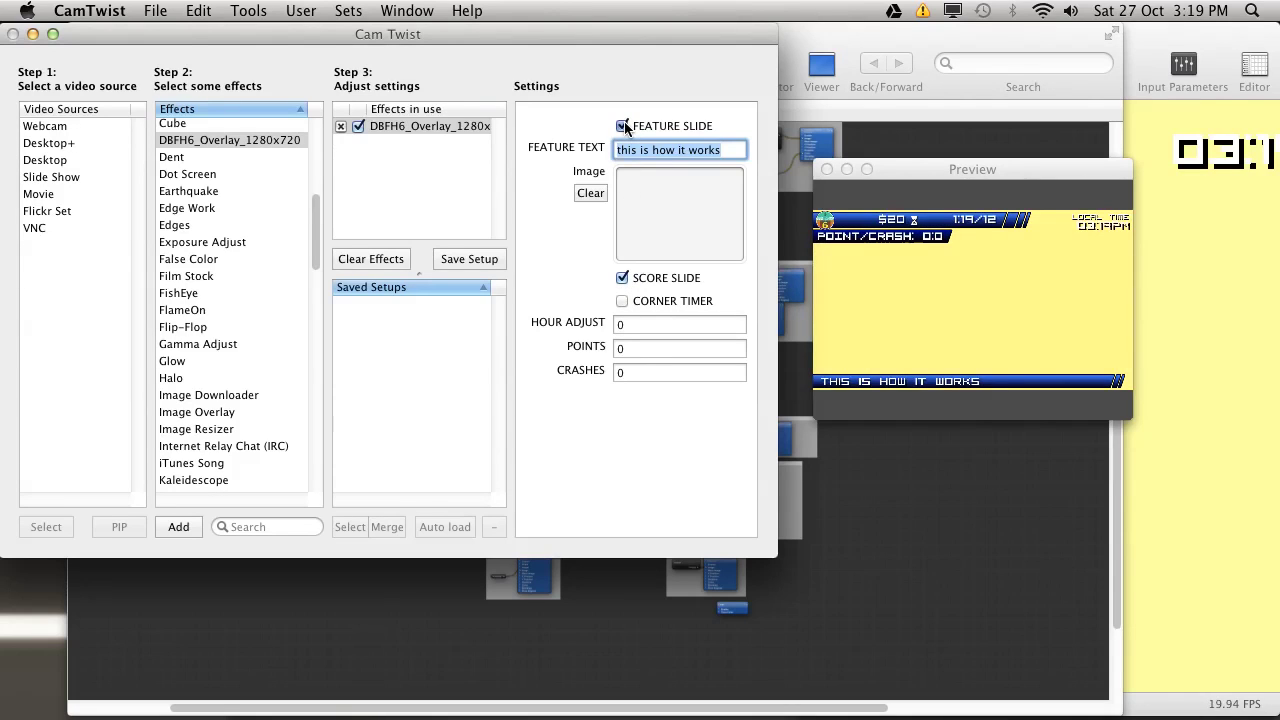
- Re-enable FEATURE SLIDE and set HOUR ADJUST to -12, correcting the first entry of 20
left_click(623, 125)
left_click(701, 322)
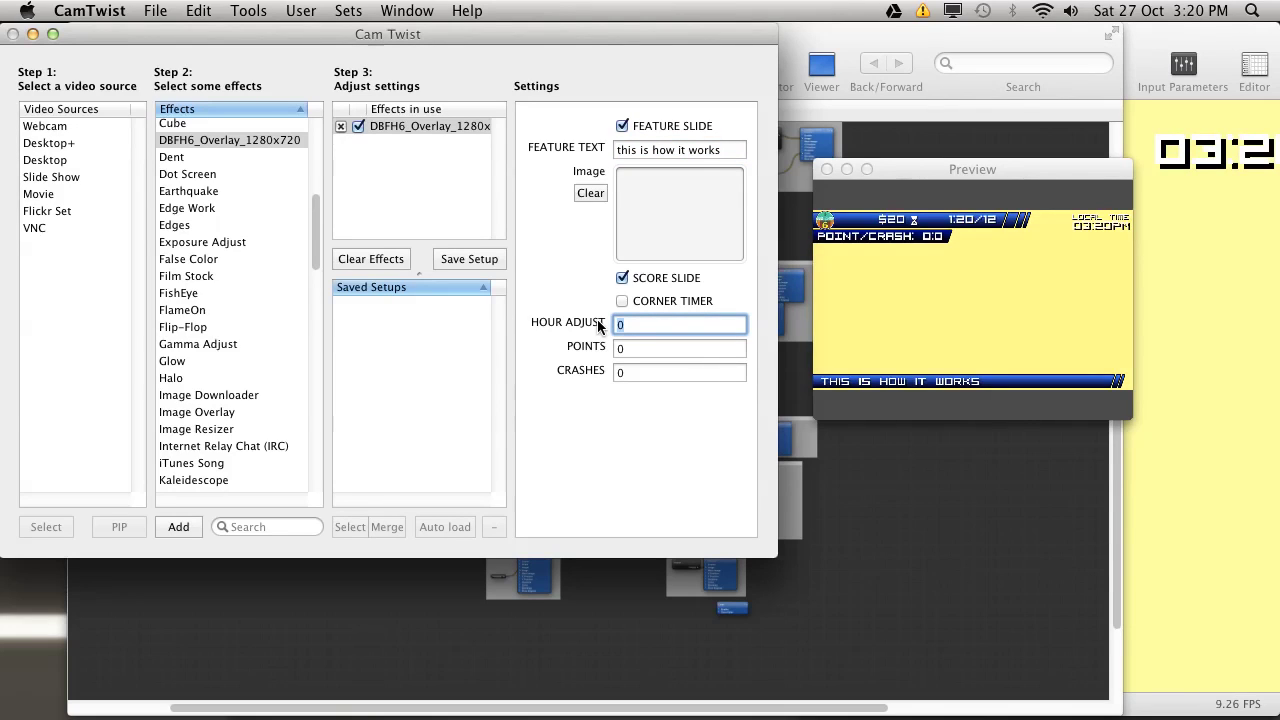
type("20")
key("Return")
type("-12")
key("Return")
- Set Points to 2 and Crashes to 3 so the bar reads 'POINT/CRASH: 2:3', then switch to QuickTime Player
left_click(611, 348)
type("2")
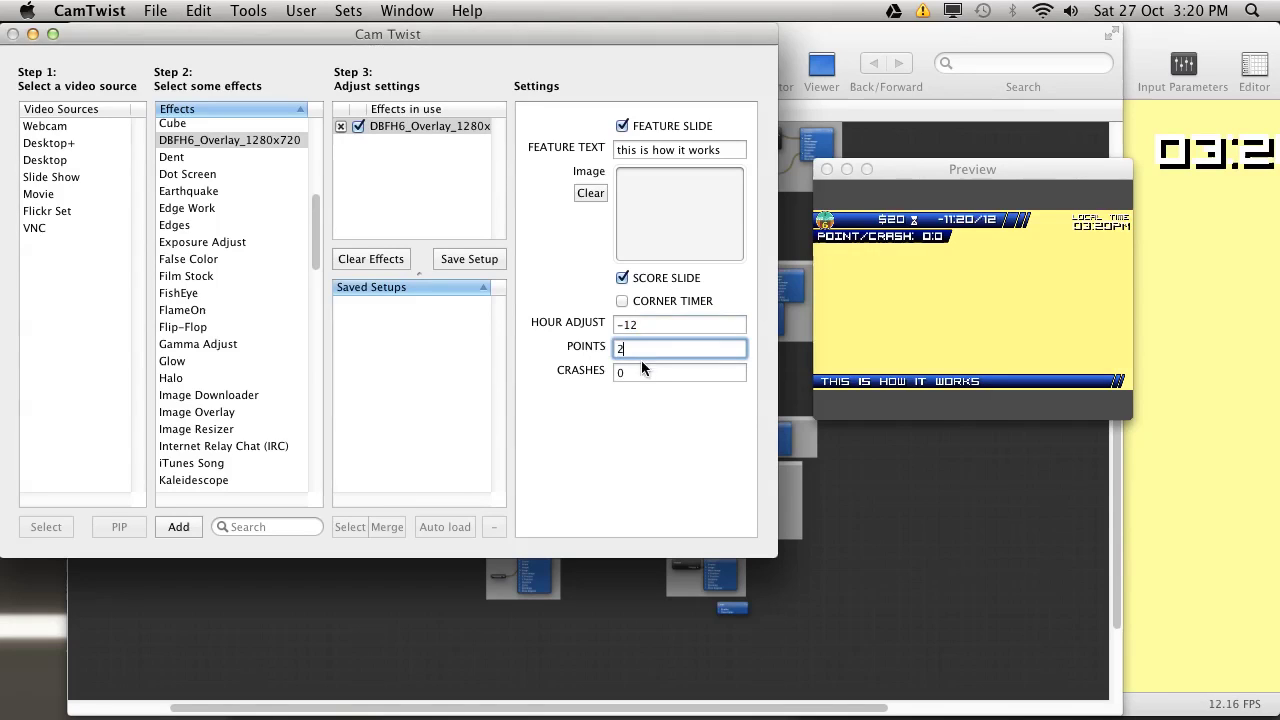
left_click(612, 373)
type("3")
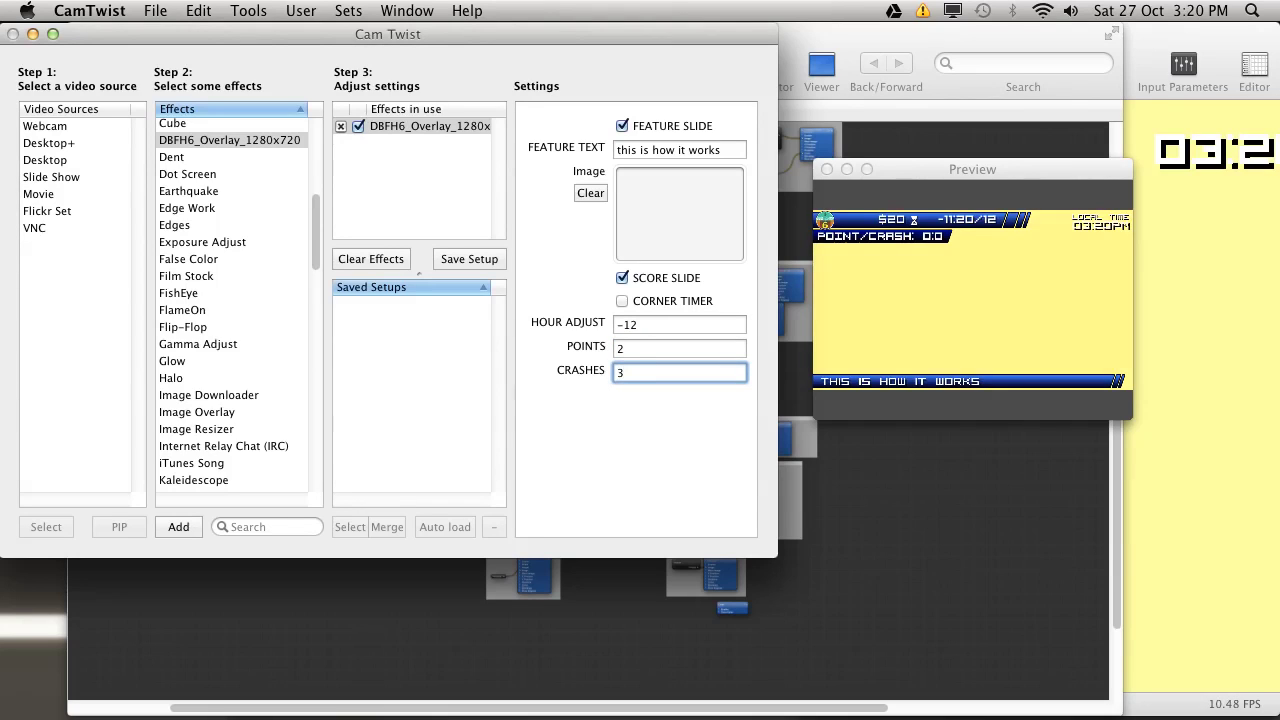
left_click(634, 350)
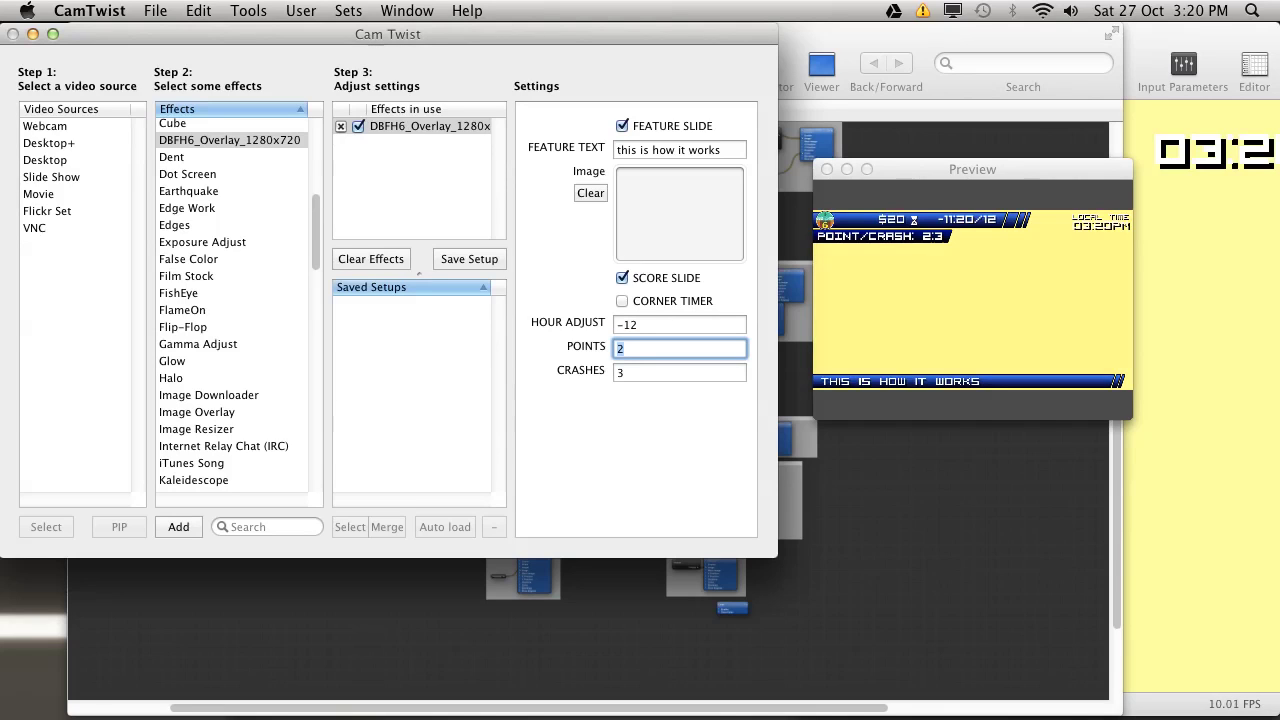
key("super+Tab")
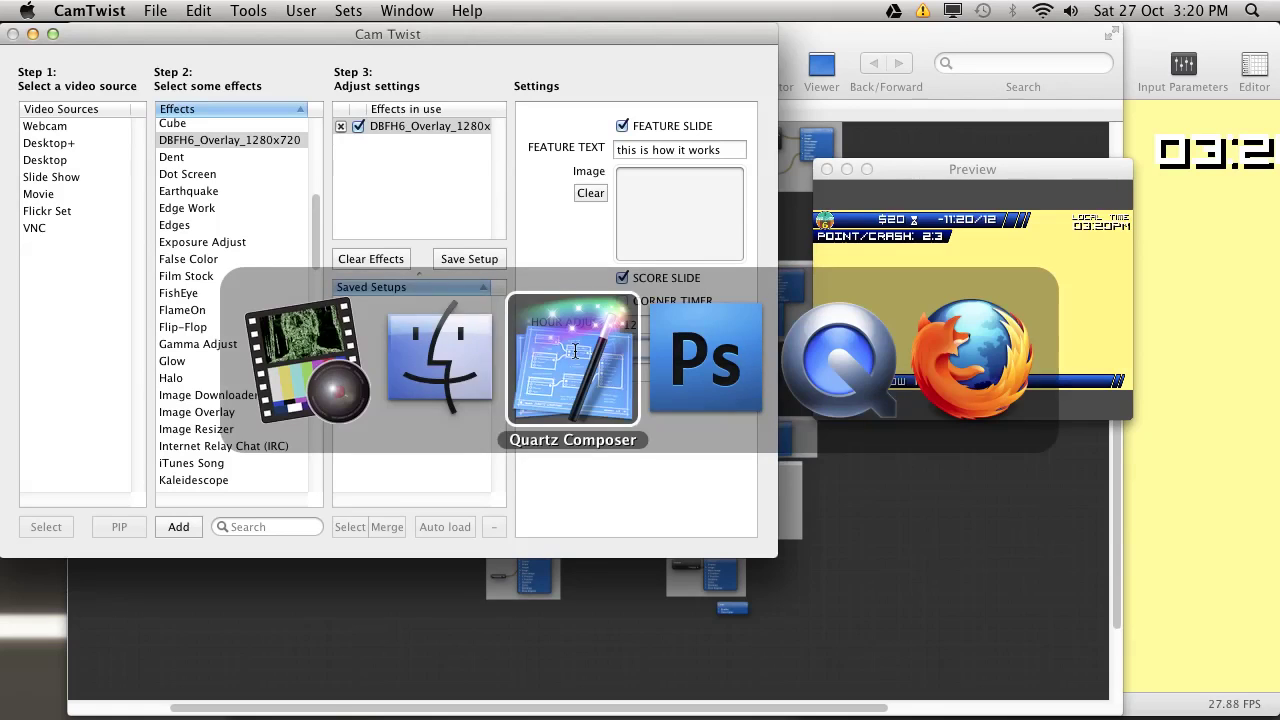
left_click(810, 378)
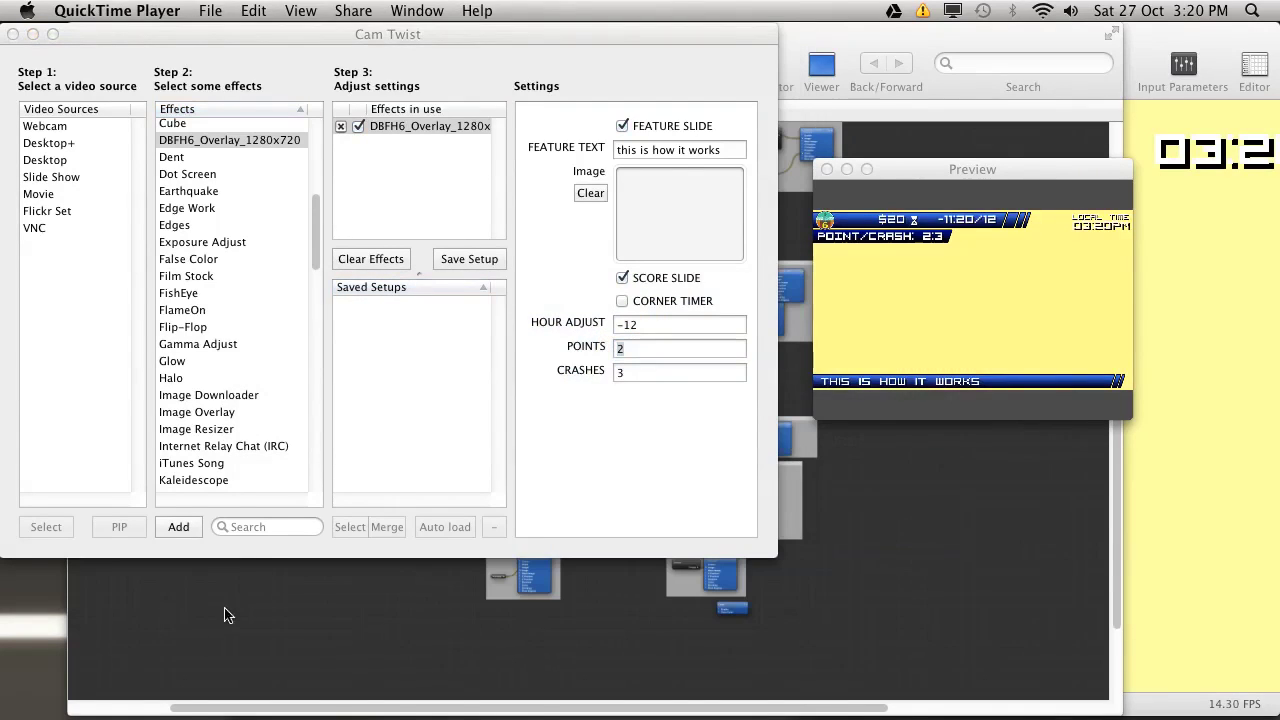